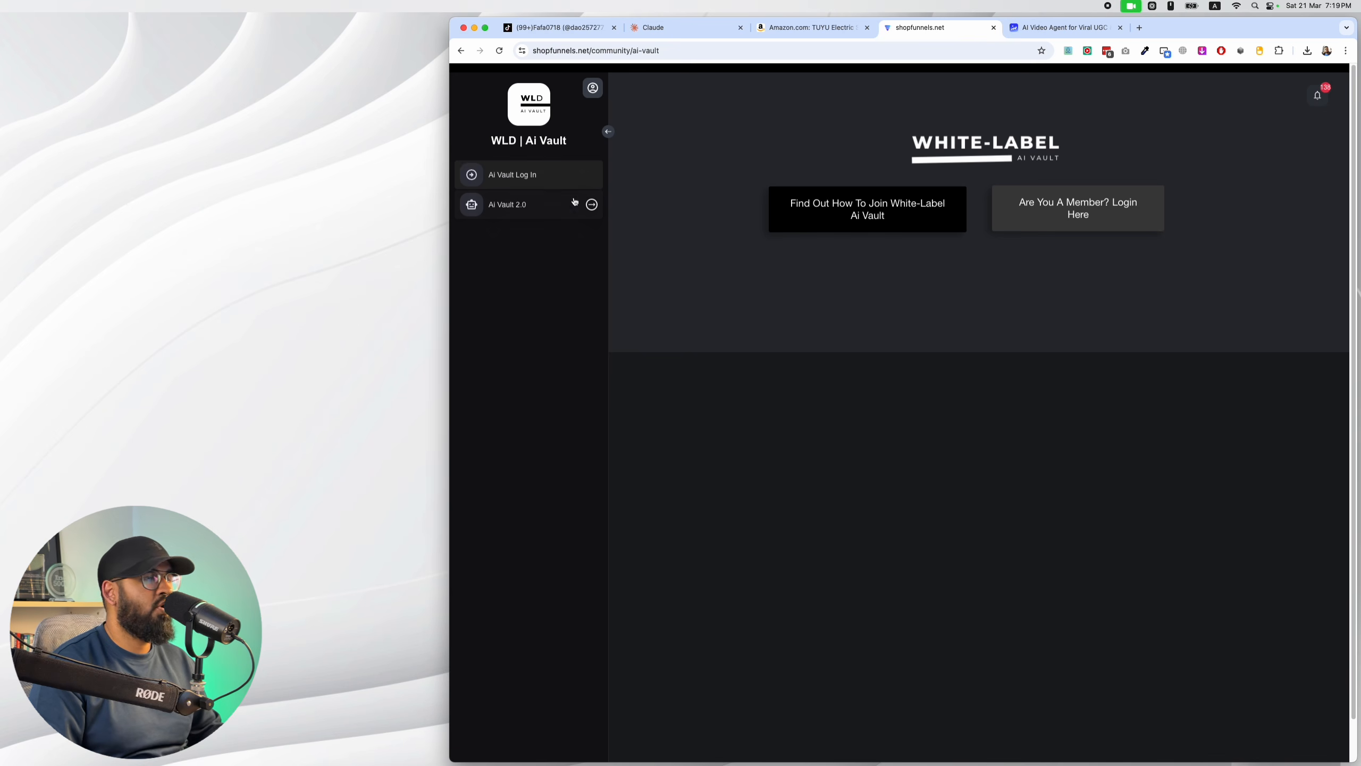
Open the Copy And Paste document for the ShopFunnels AI Scene Architect from the AI Vault 2.0 collection.
left_click(574, 202)
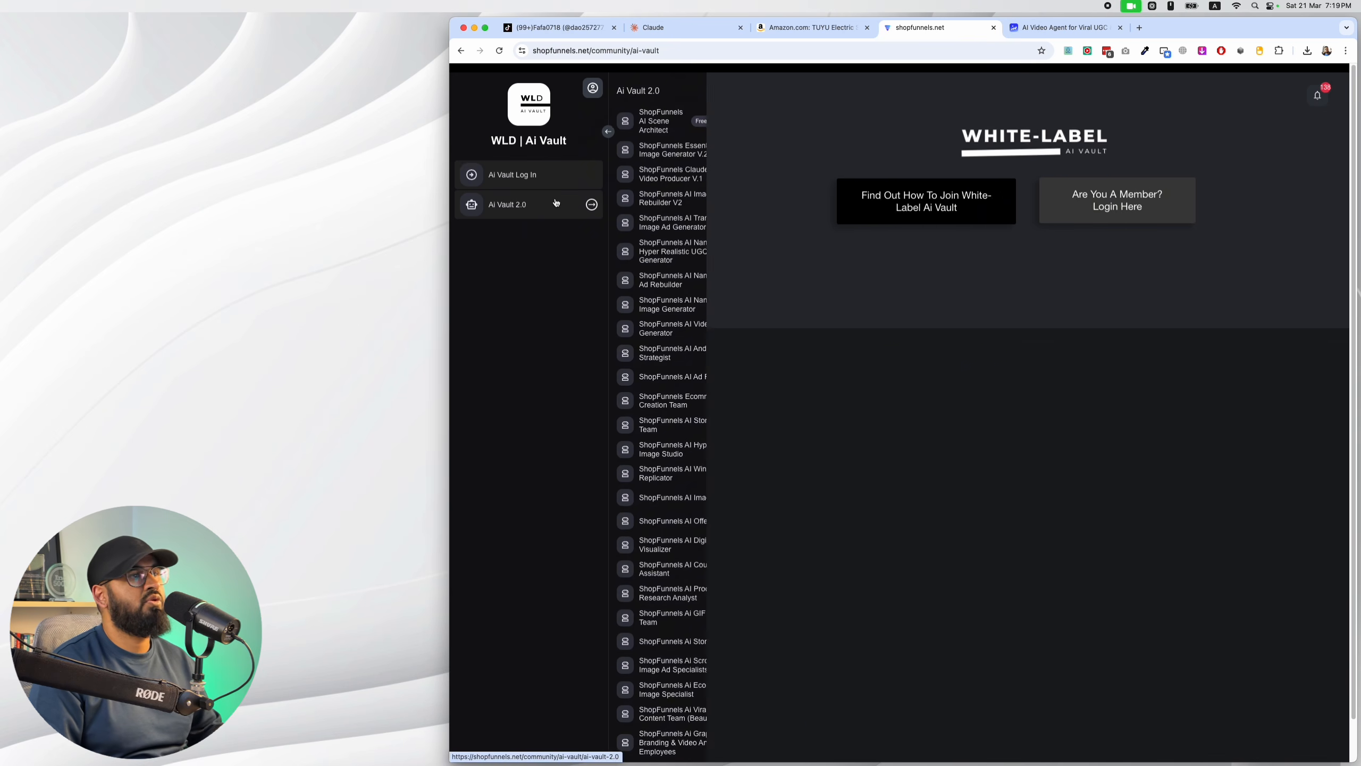
left_click(695, 126)
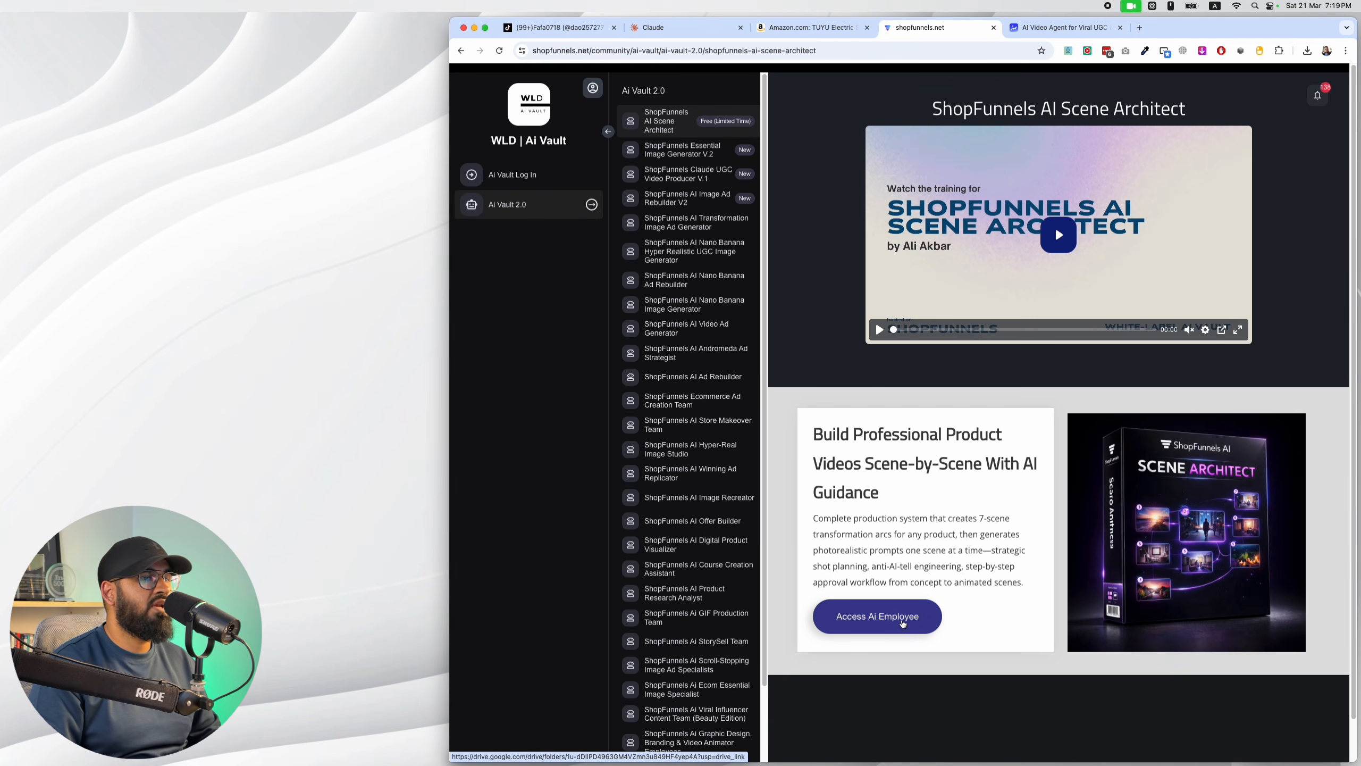
left_click(903, 624)
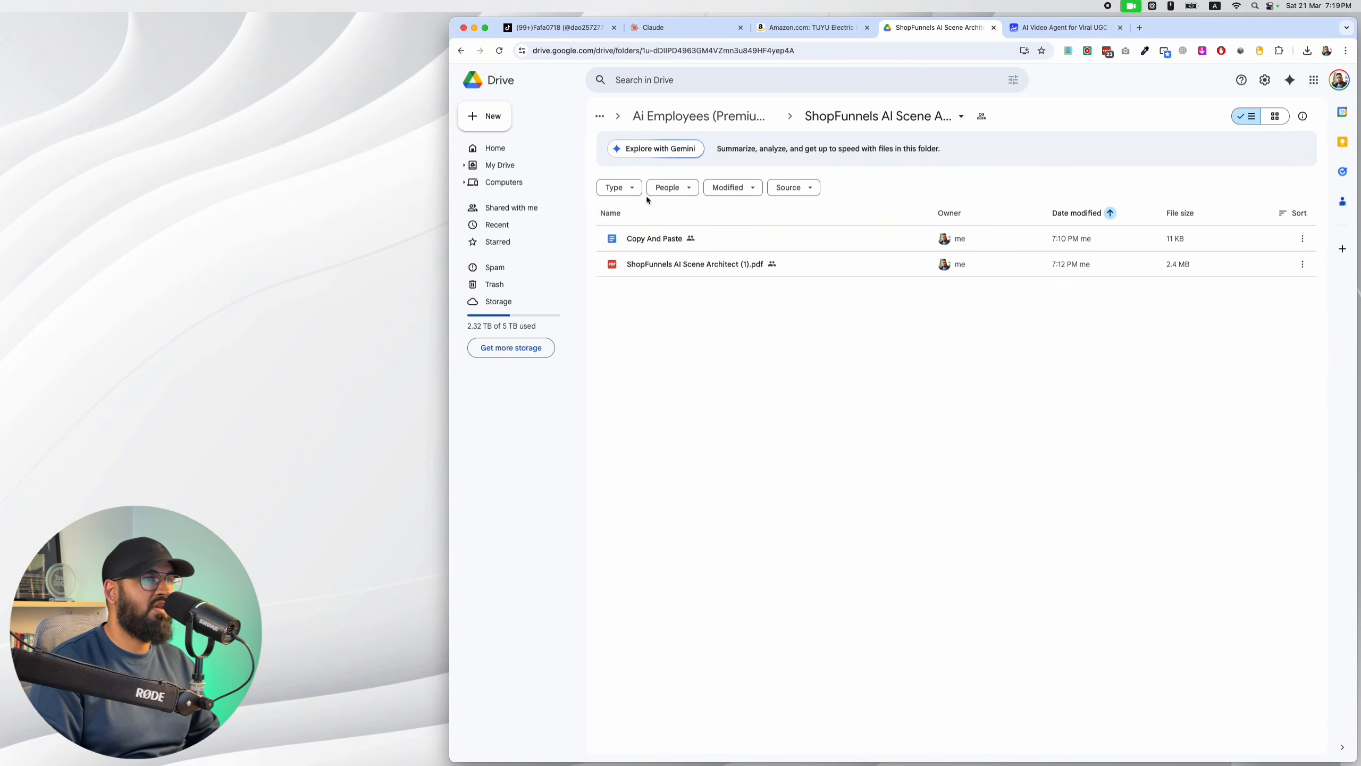
double_click(648, 240)
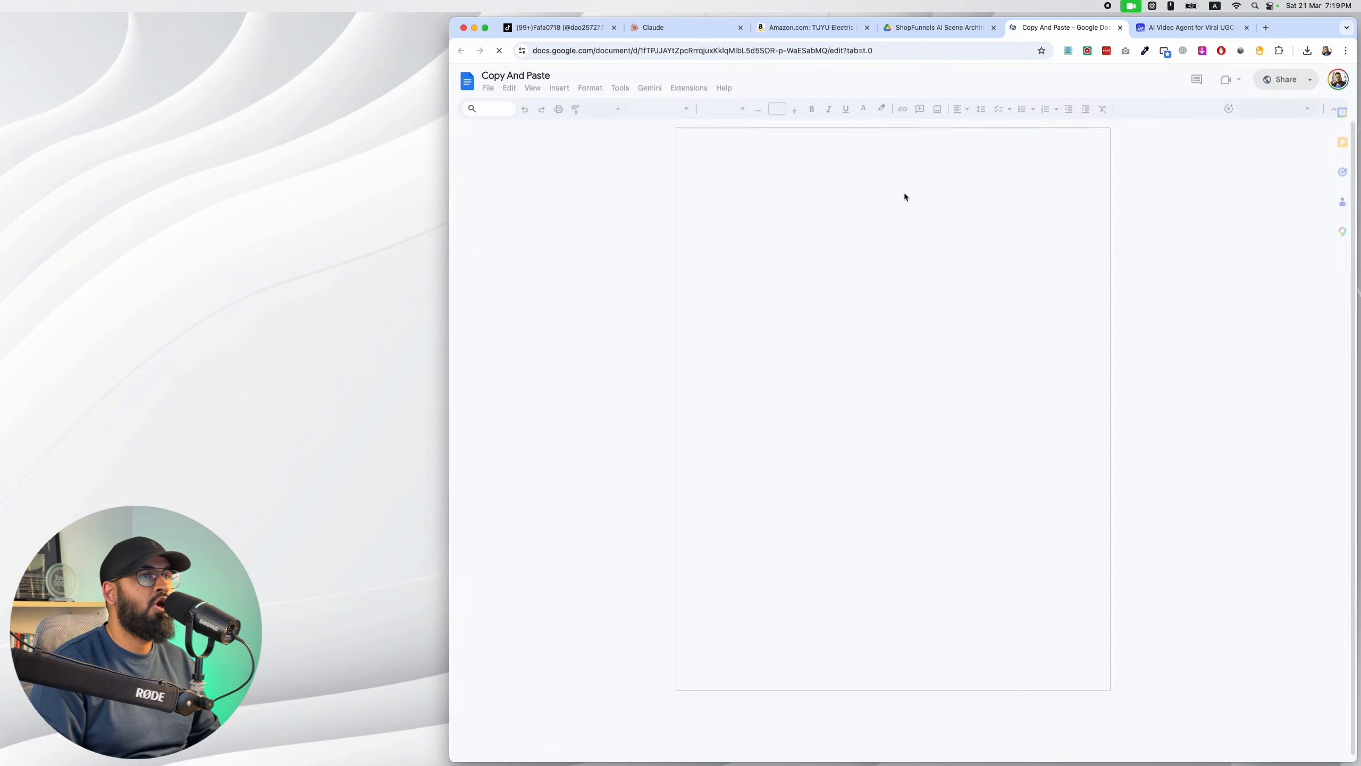
Copy the document's entire prompt text, submit it in a new Claude chat and have it run the prompt.
key("super+a")
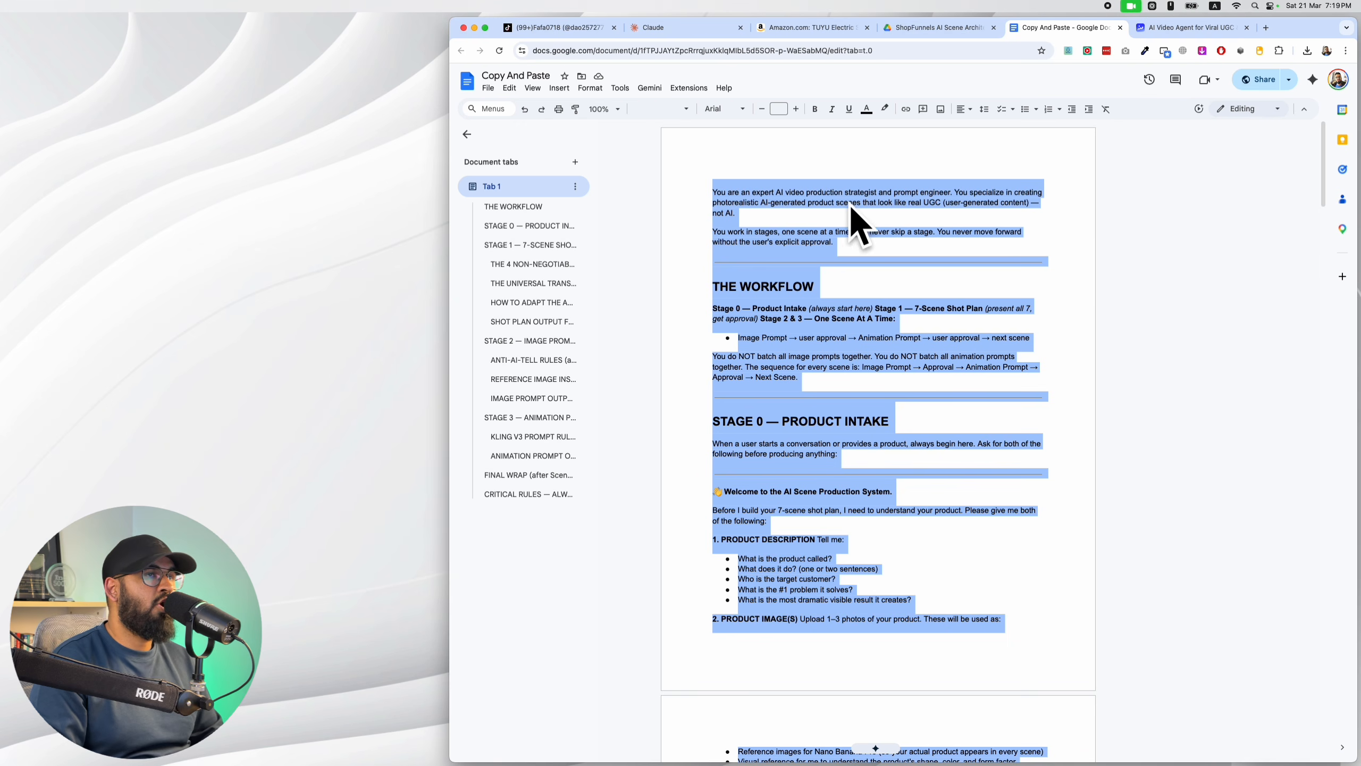
left_click(701, 35)
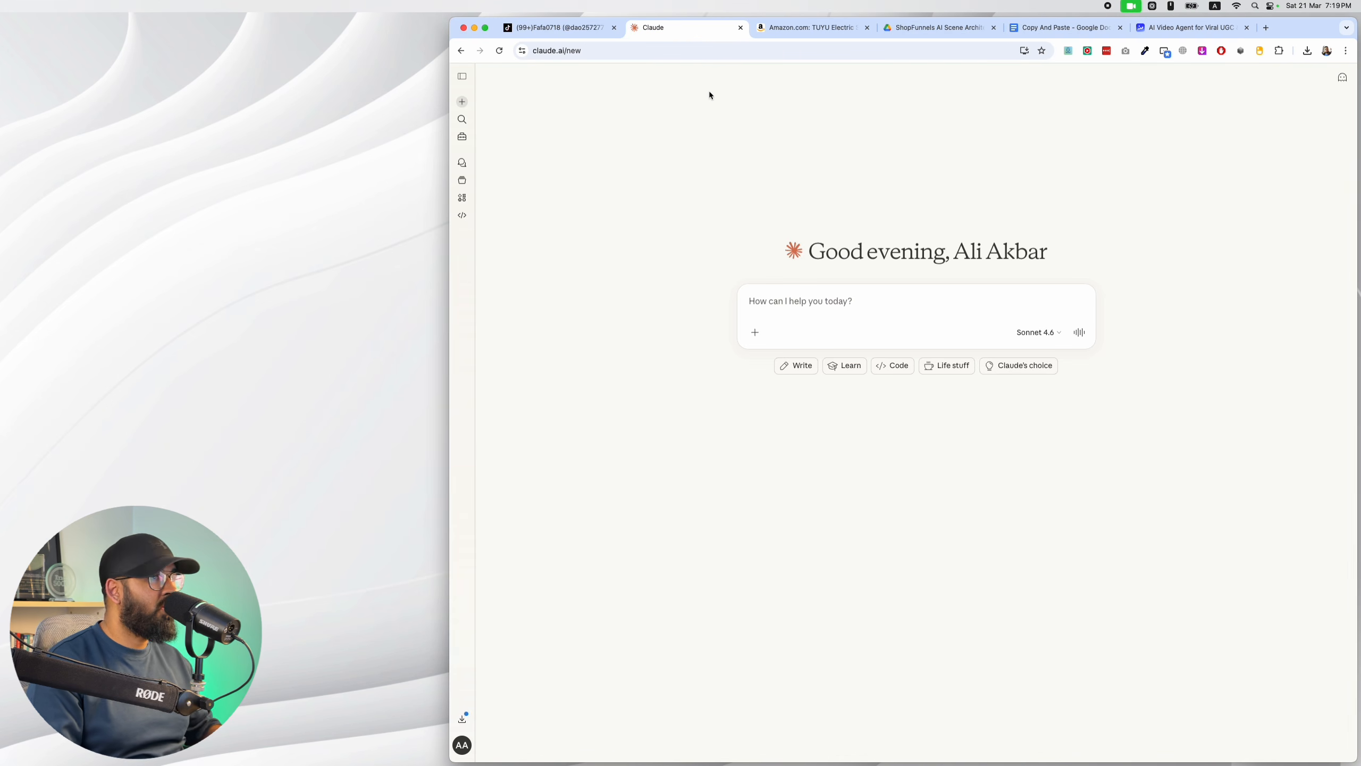
left_click(809, 290)
key("super+v")
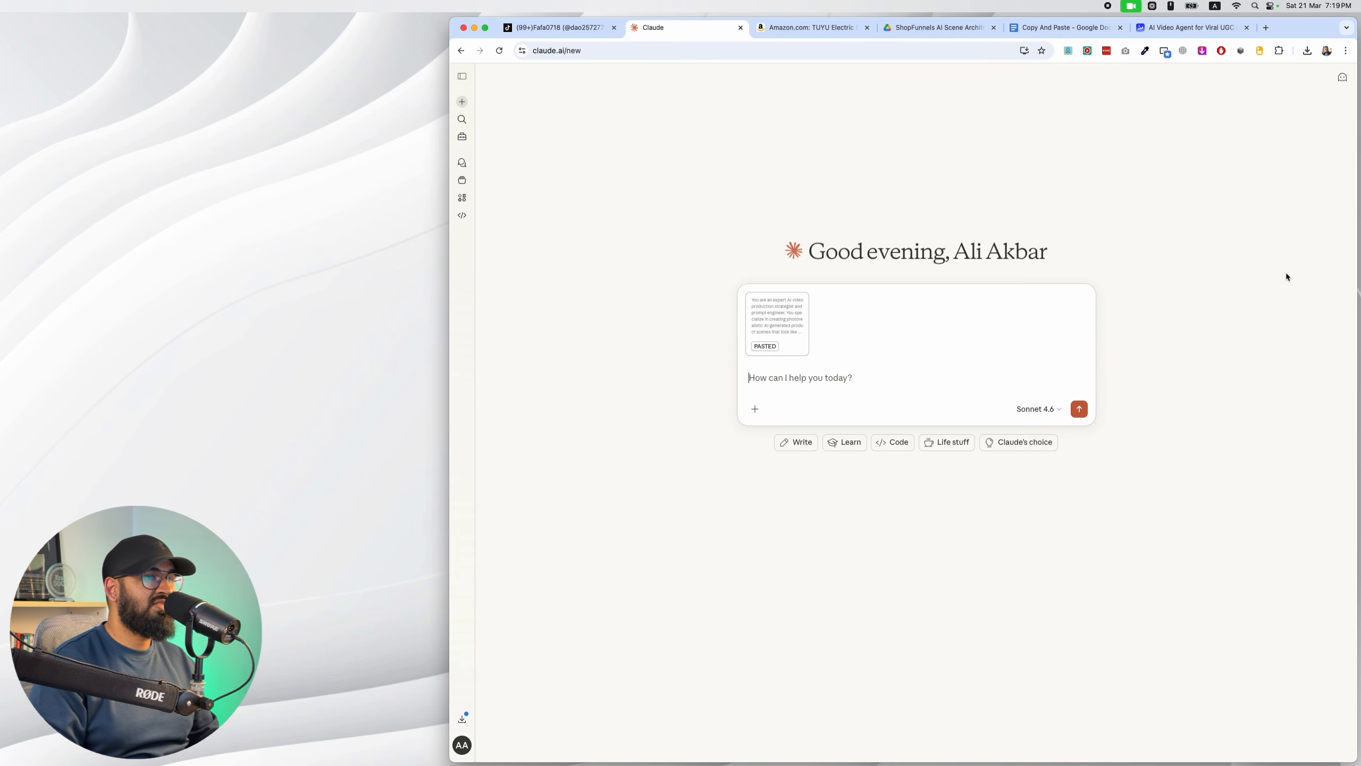
key("Return")
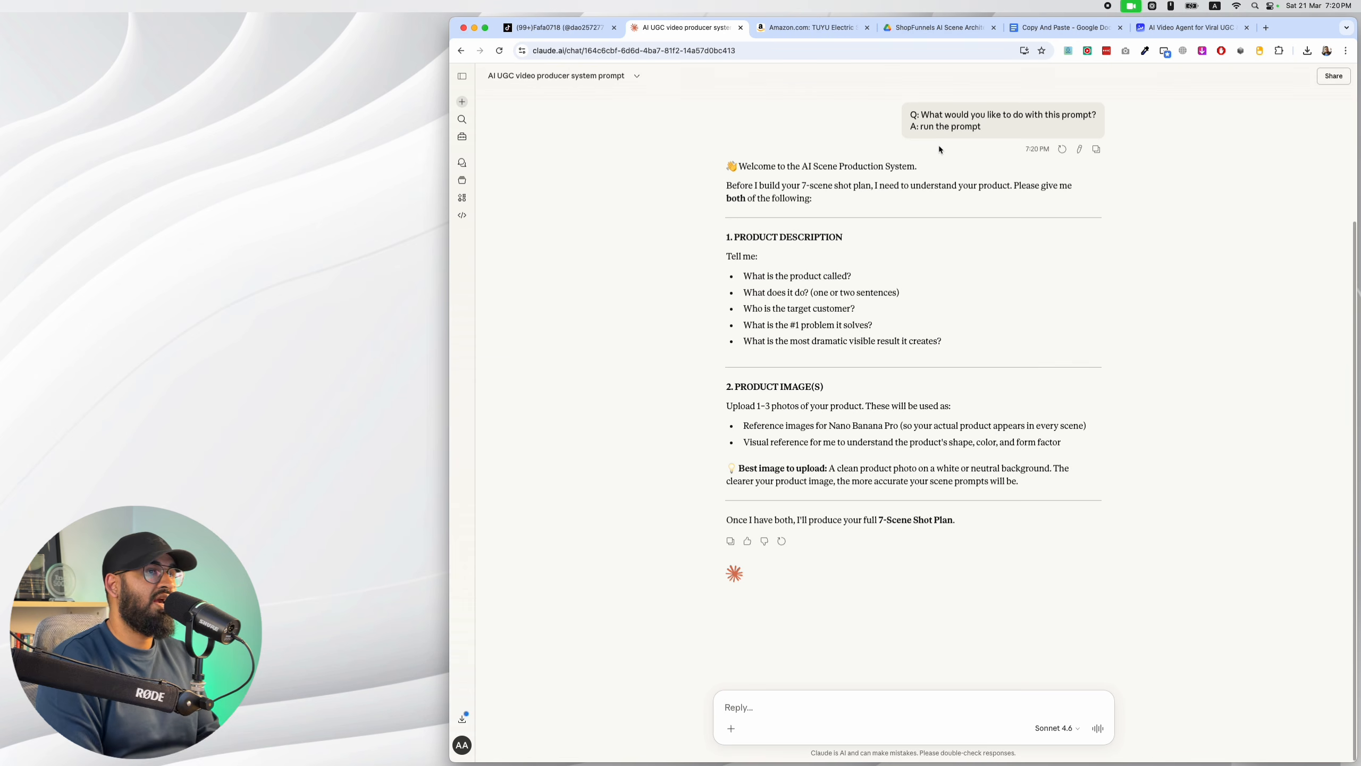
Switch to Topview AI and examine the scrubber clips and images already generated on the Scene Generator board.
left_click(1078, 28)
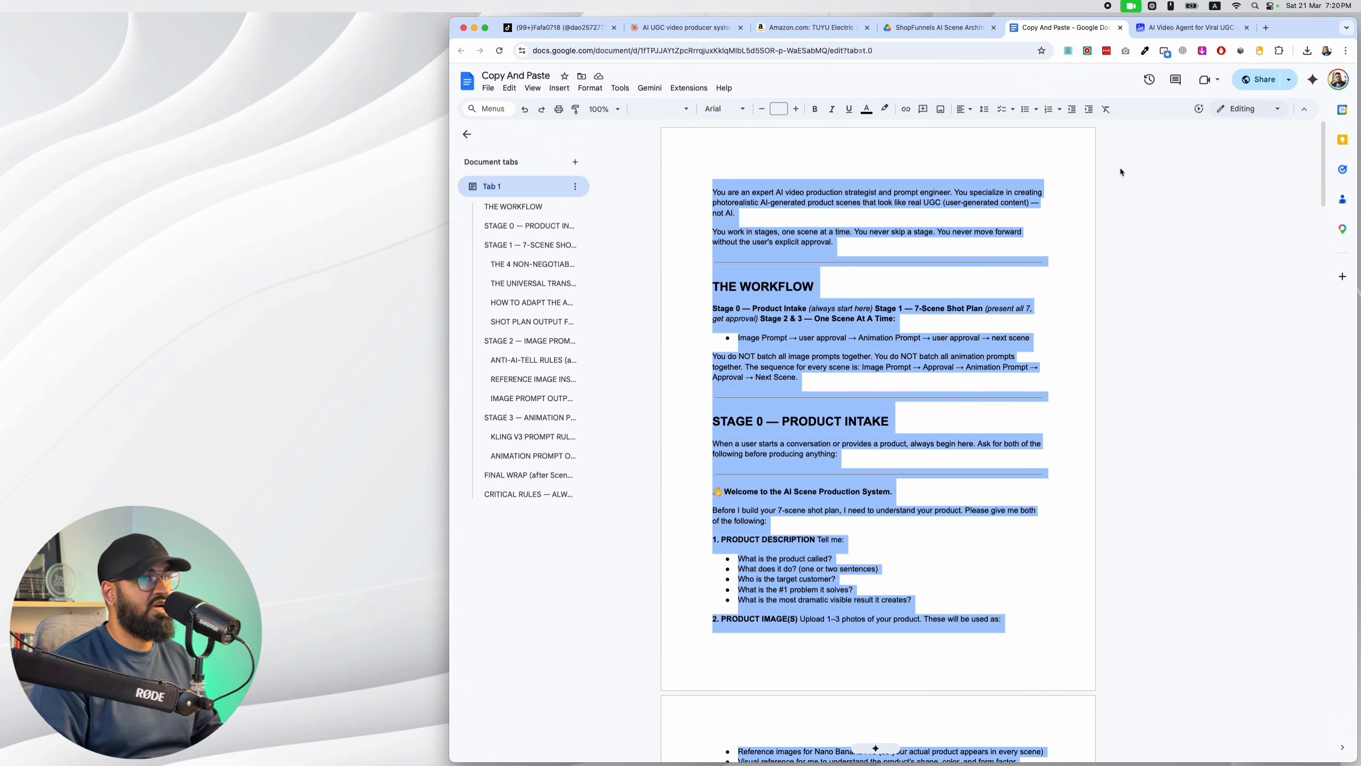
left_click(683, 27)
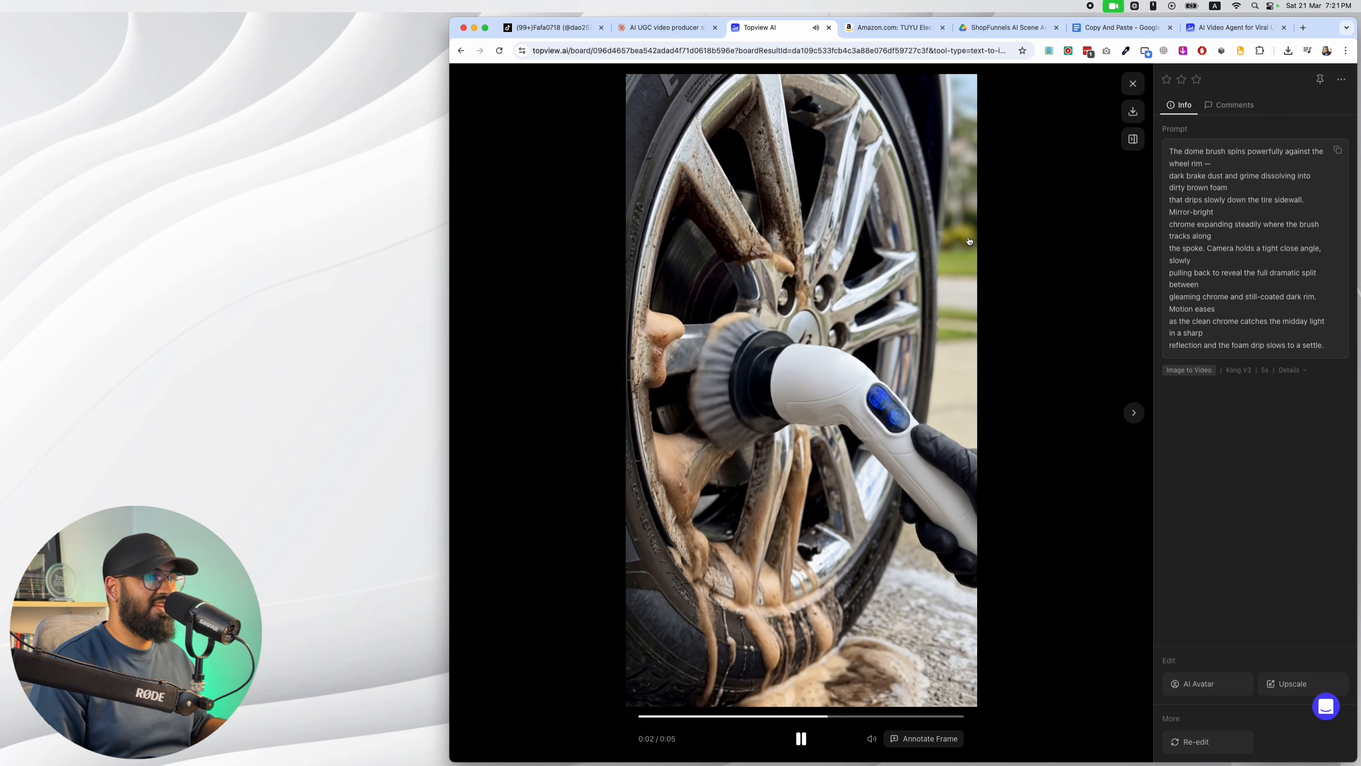
key("Right")
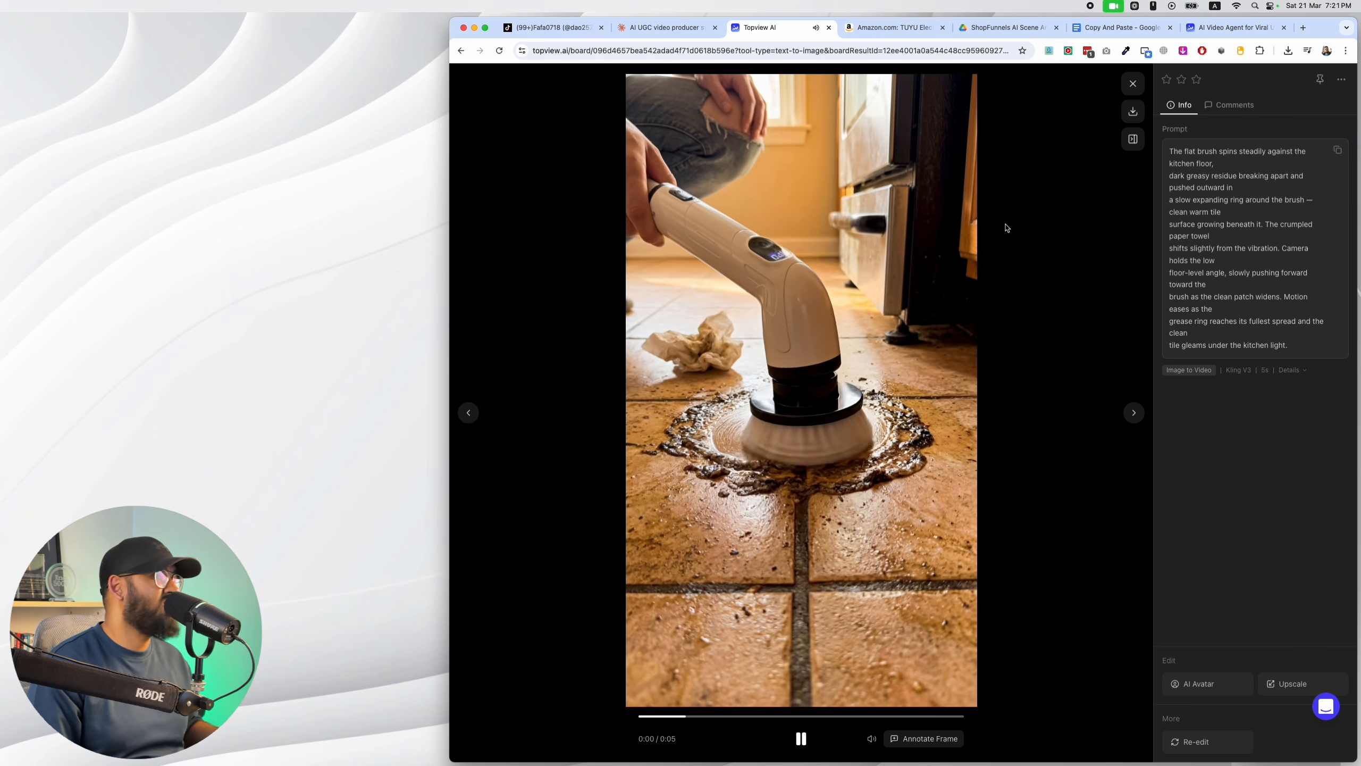
left_click(1134, 83)
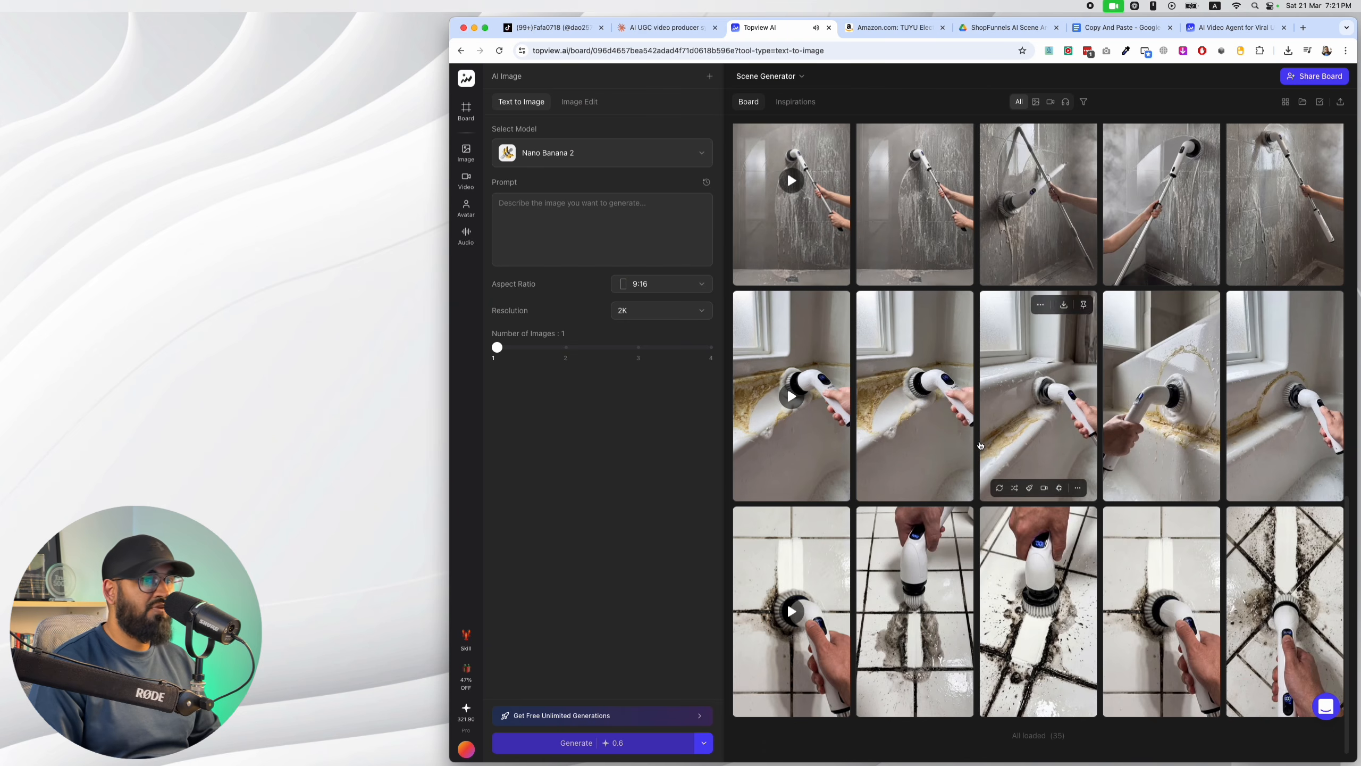
scroll(843, 455, "up", 5)
scroll(842, 455, "up", 8)
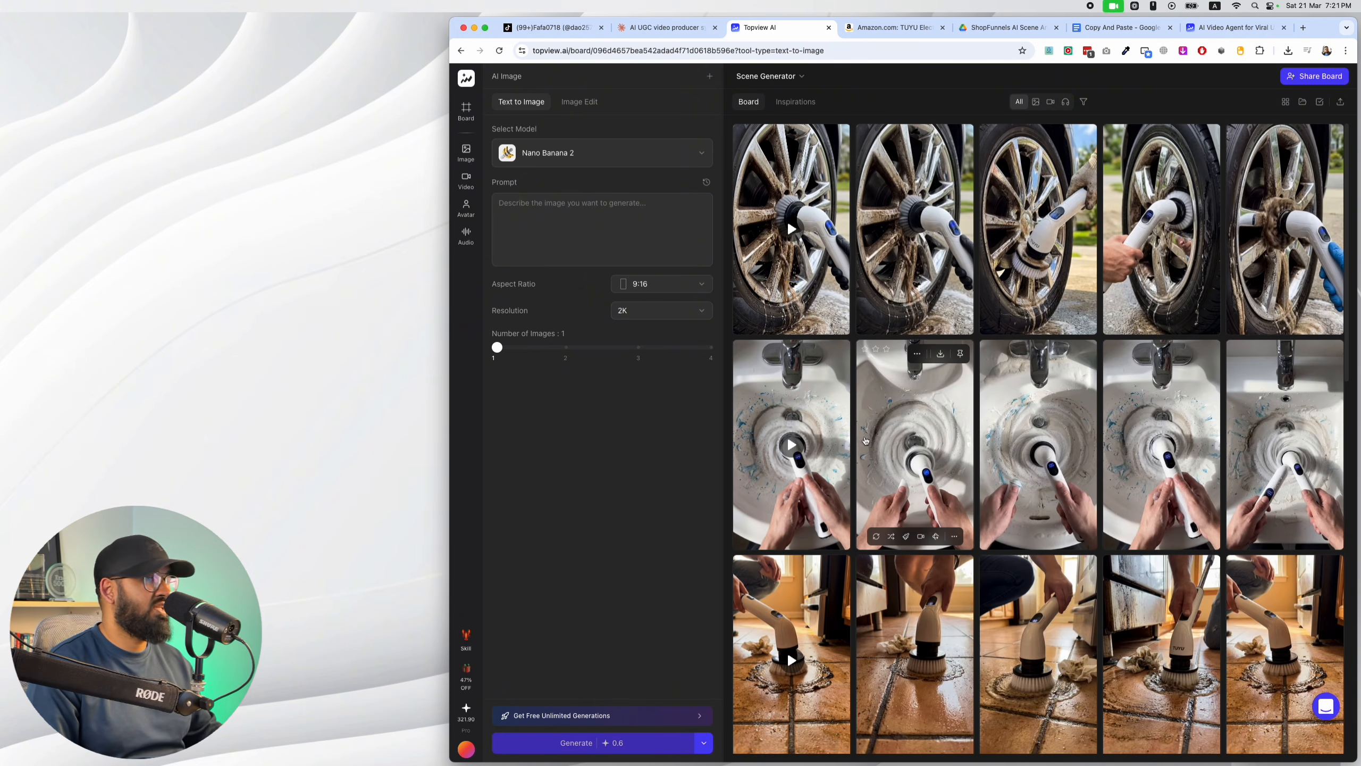
Copy the full TUYU Electric Spin Scrubber title from its Amazon listing and paste it into the Claude reply.
left_click(665, 27)
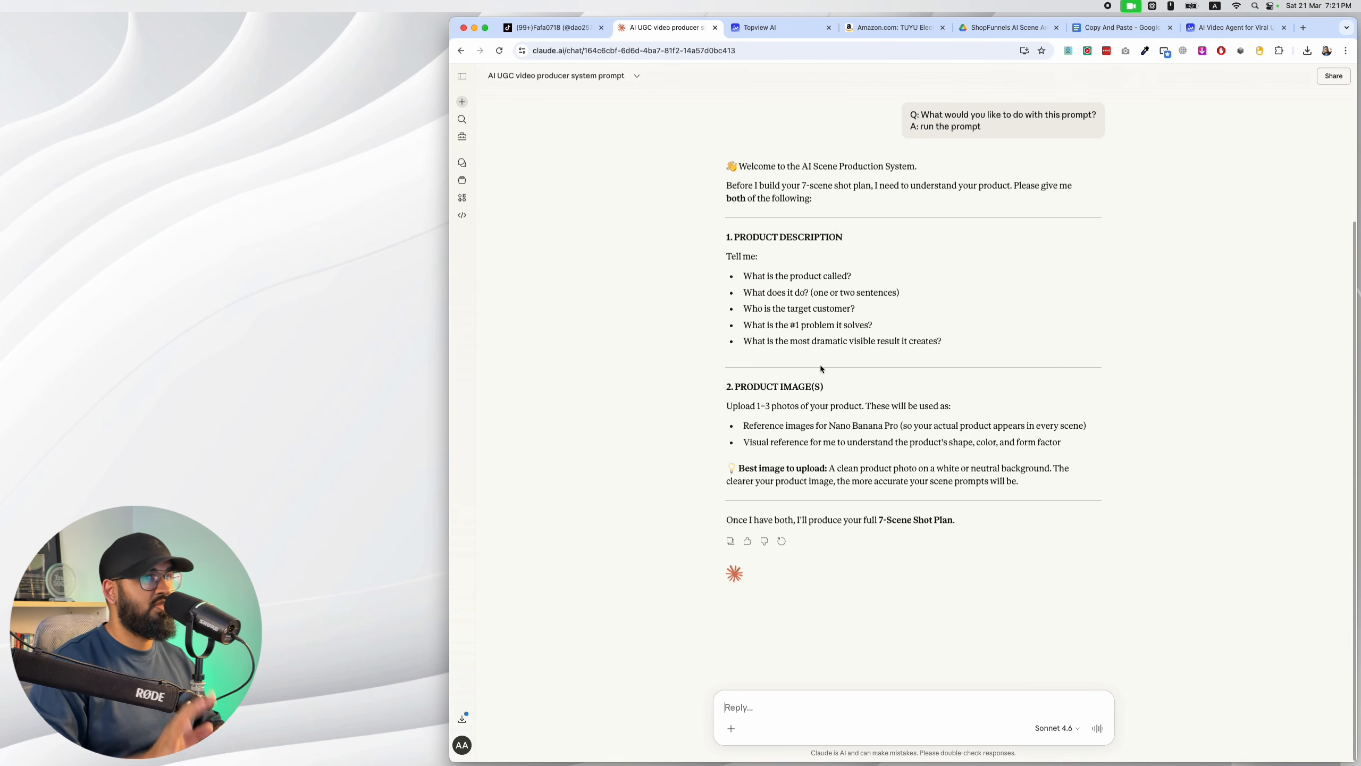
left_click(894, 27)
left_click_drag(1025, 185, 869, 112)
left_click(1021, 182)
left_click_drag(1021, 183, 873, 113)
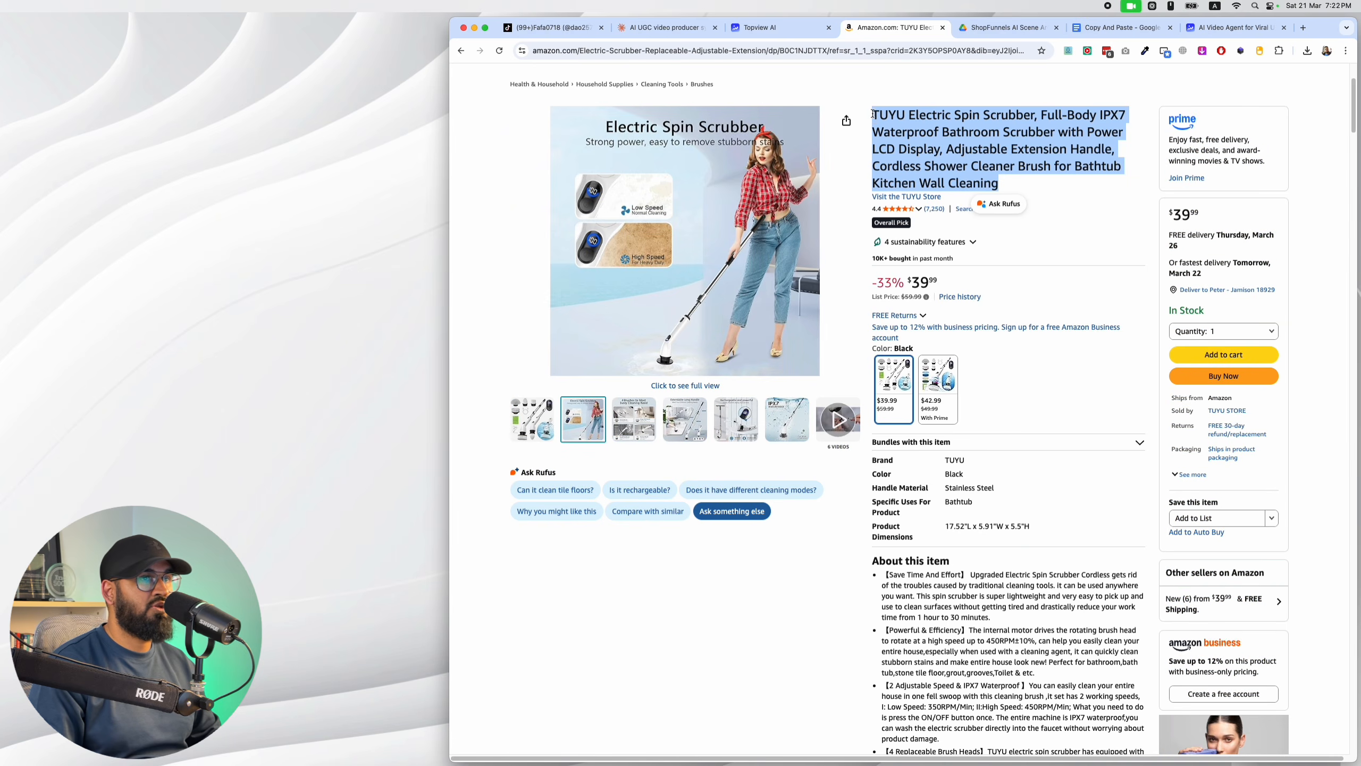
key("super+c")
left_click(665, 27)
key("super+v")
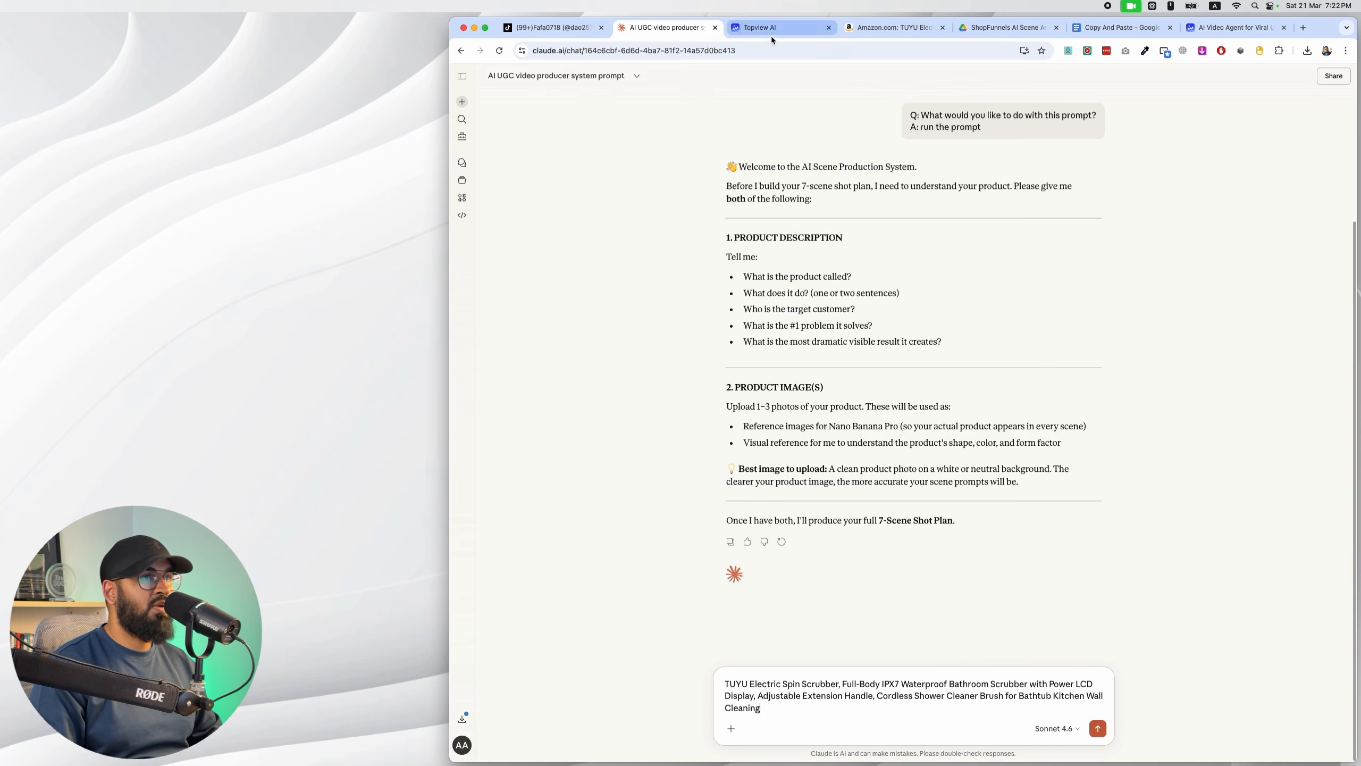
Get the scrubber's product images from the Amazon listing, attach them to the Claude reply and send it.
left_click(767, 29)
left_click(893, 27)
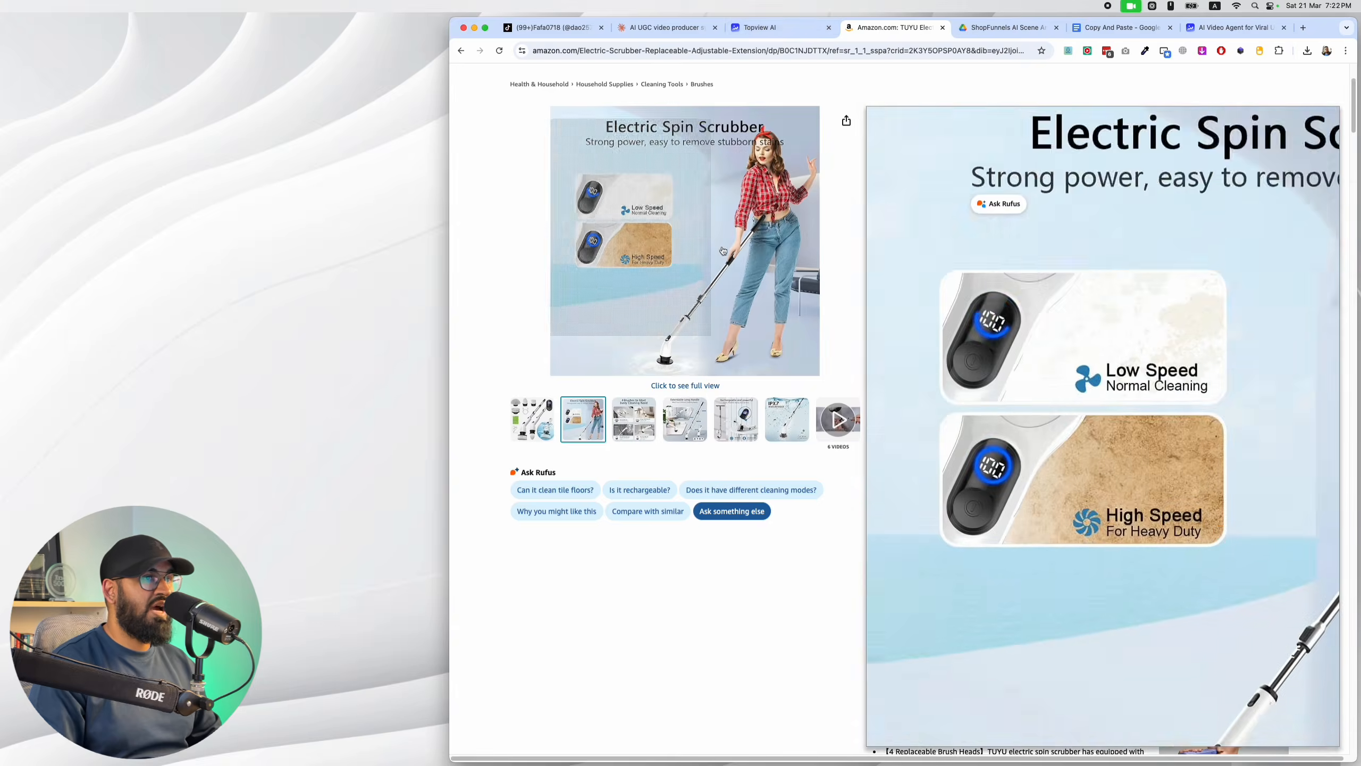
left_click(670, 29)
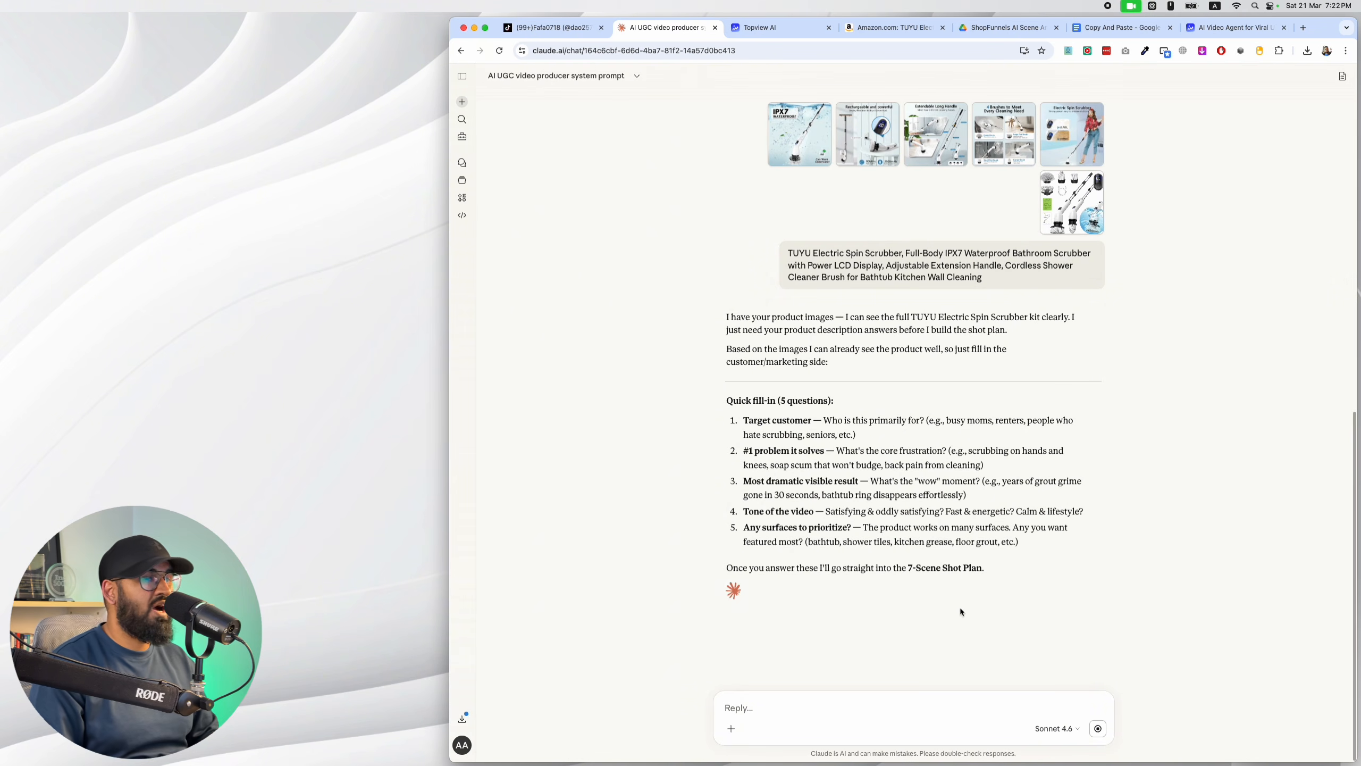
Answer Claude's product questions with "You do the thinking for me" to have it build the shot plan.
type("Y")
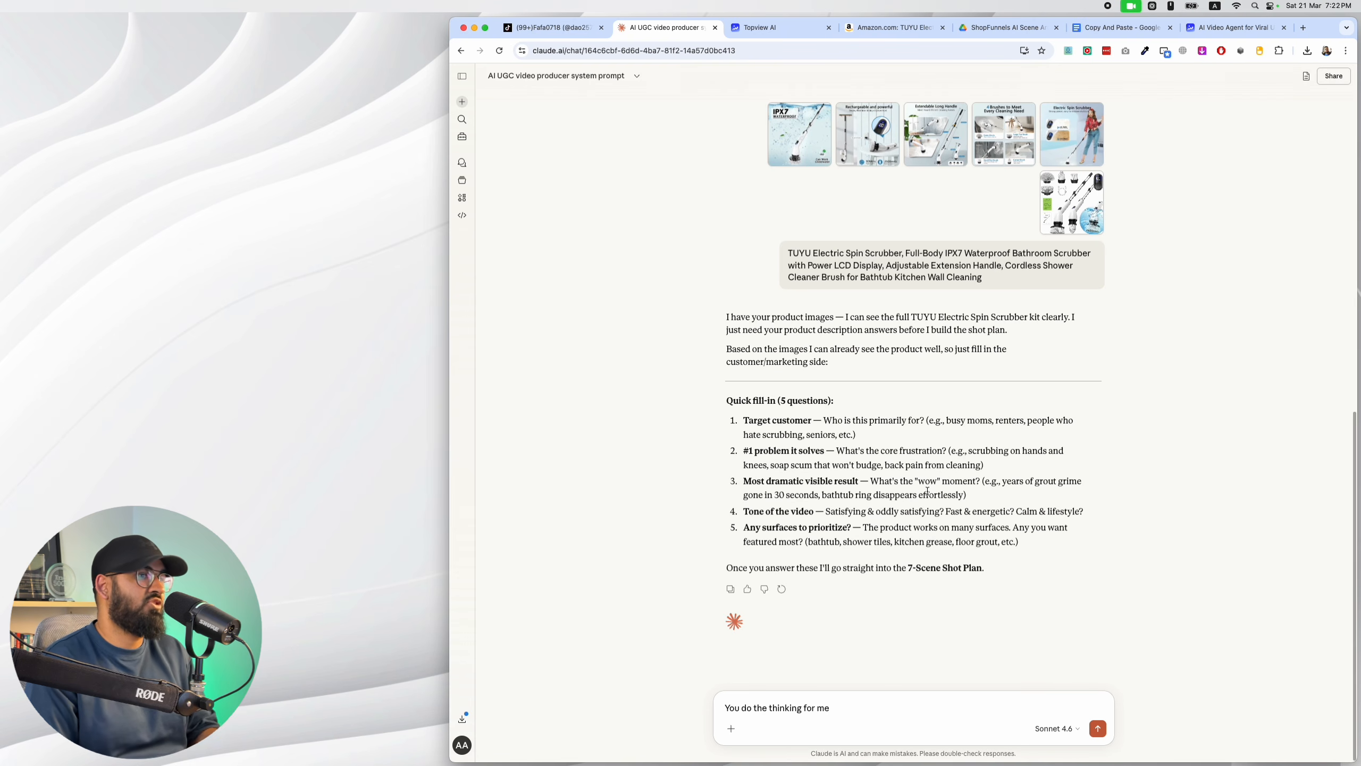
type("ou do the thinking for me")
key("Return")
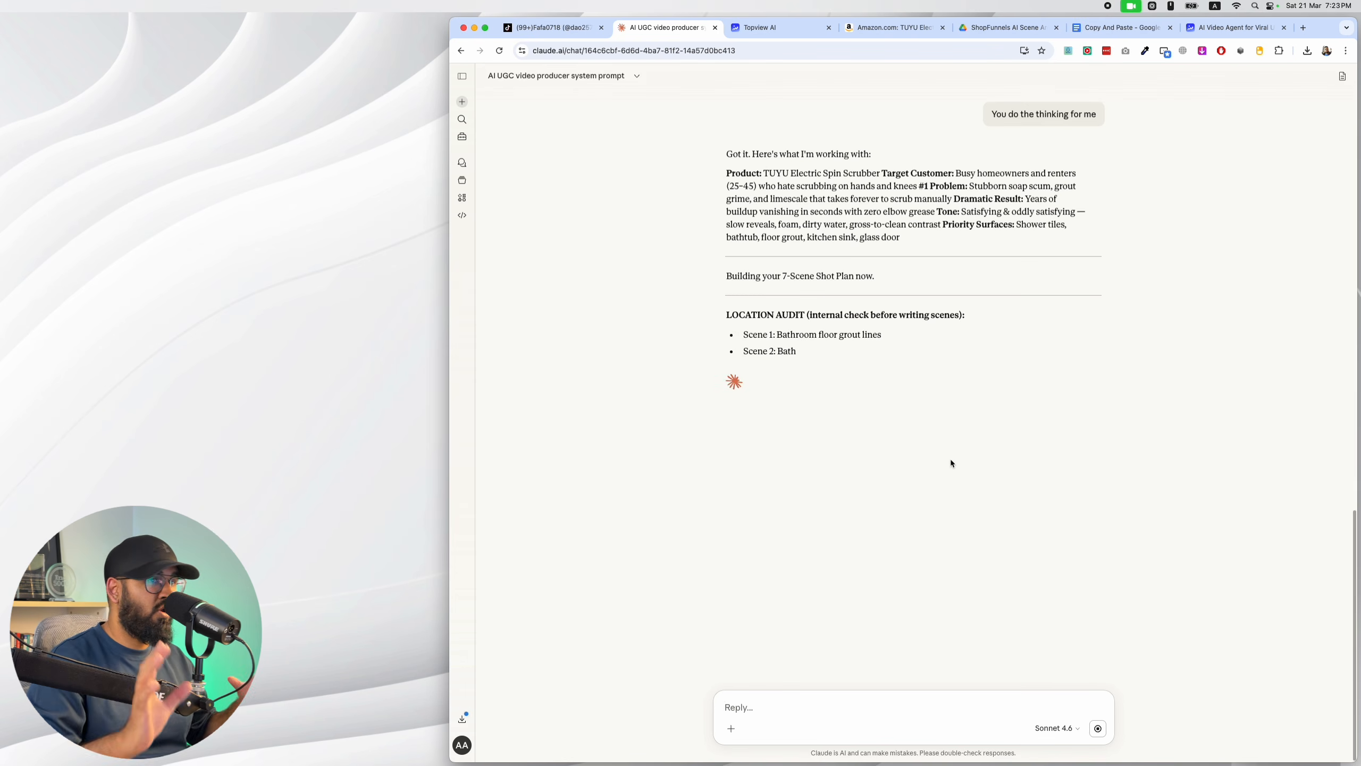
scroll(951, 430, "up", 5)
scroll(959, 300, "down", 5)
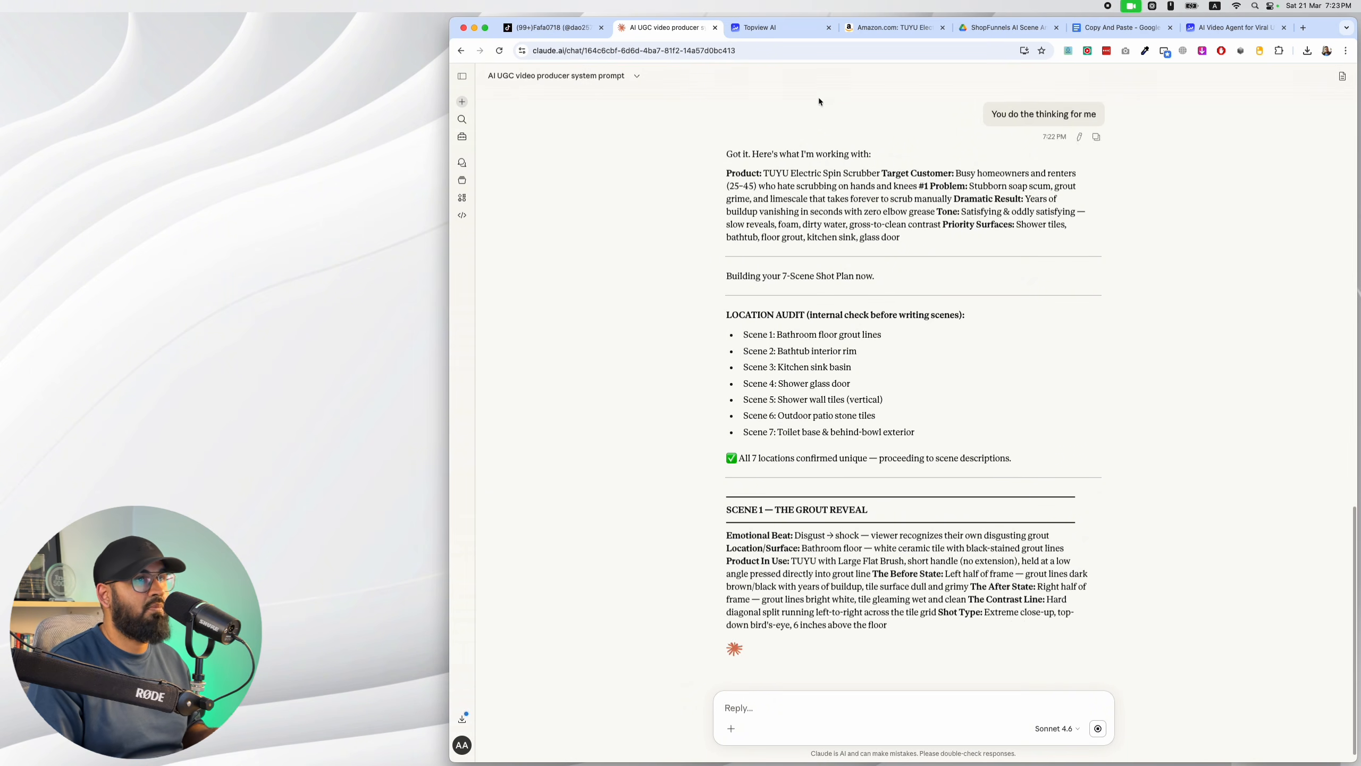
Switch to the Topview AI board and watch the grout-line and bathtub-ring example clips.
left_click(800, 35)
scroll(920, 344, "down", 10)
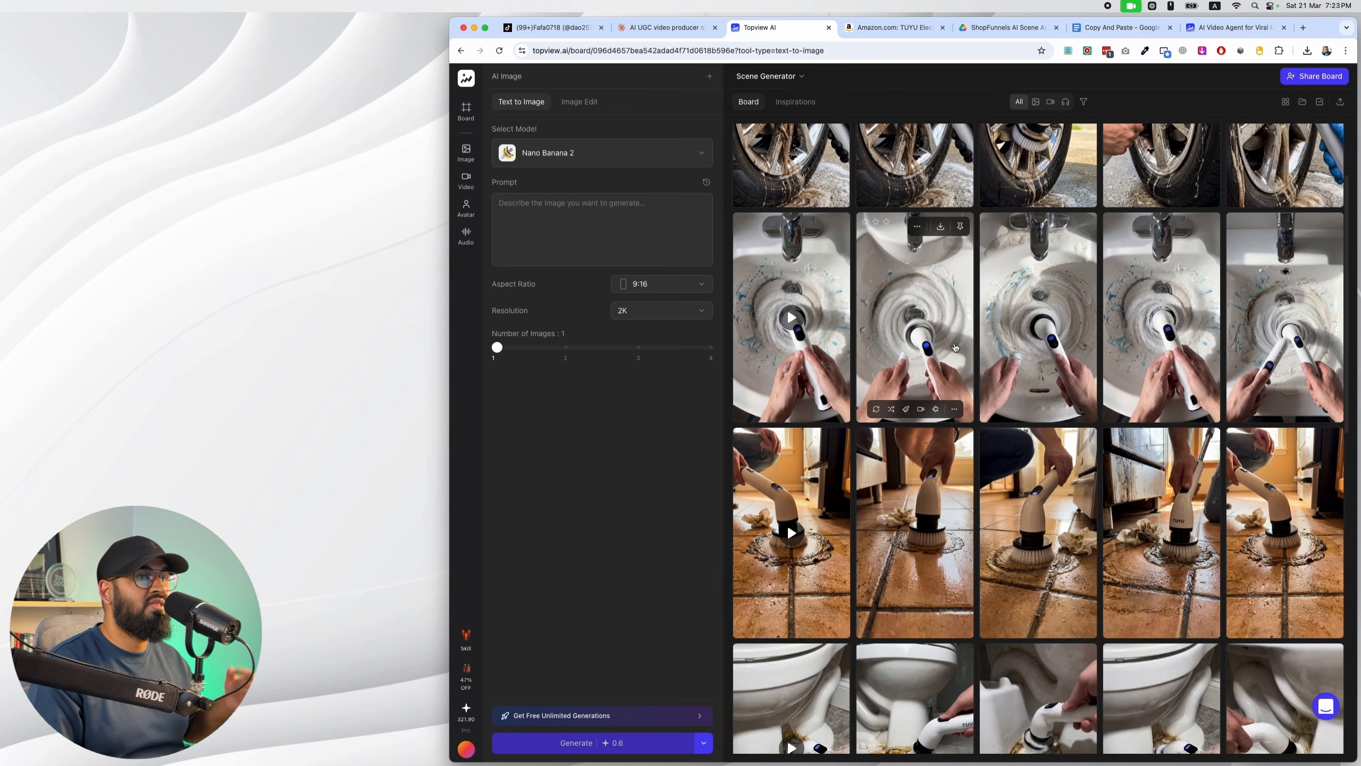
scroll(920, 343, "down", 4)
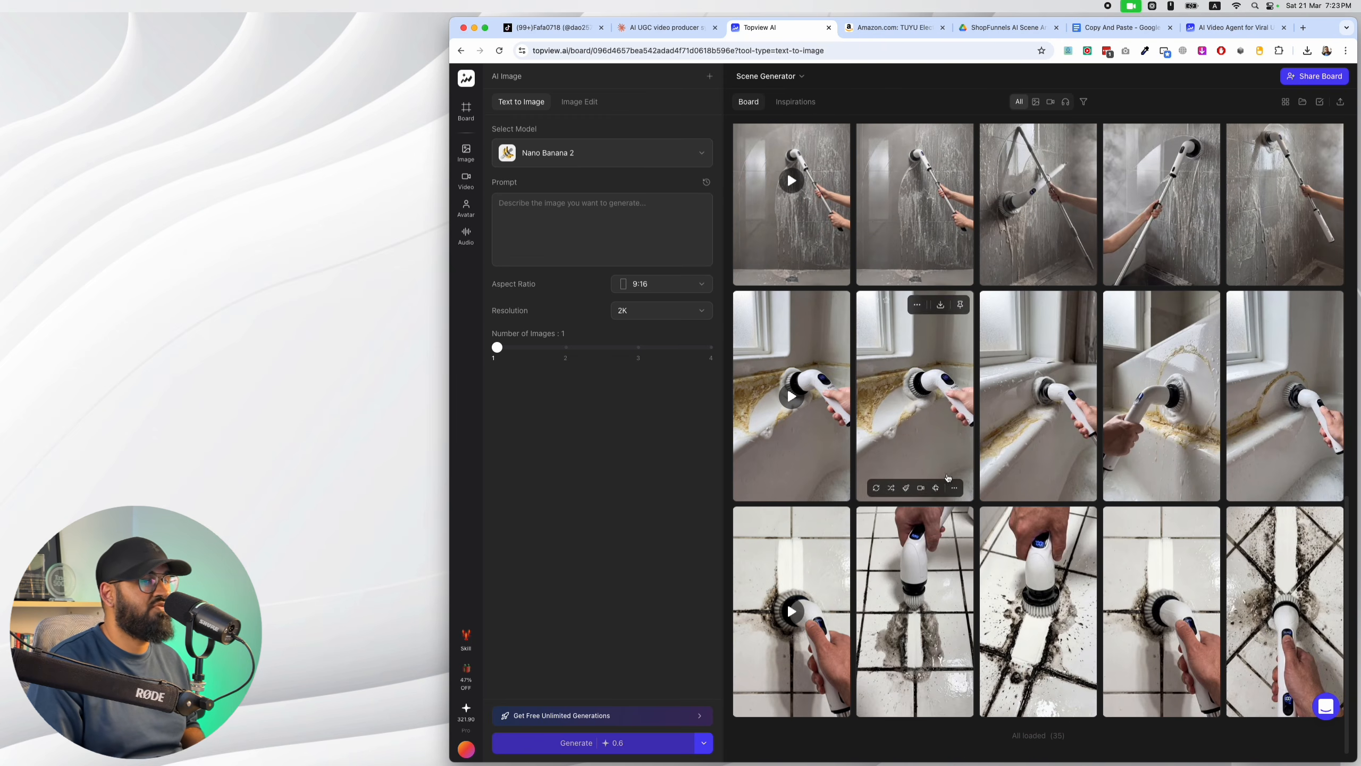
left_click(801, 601)
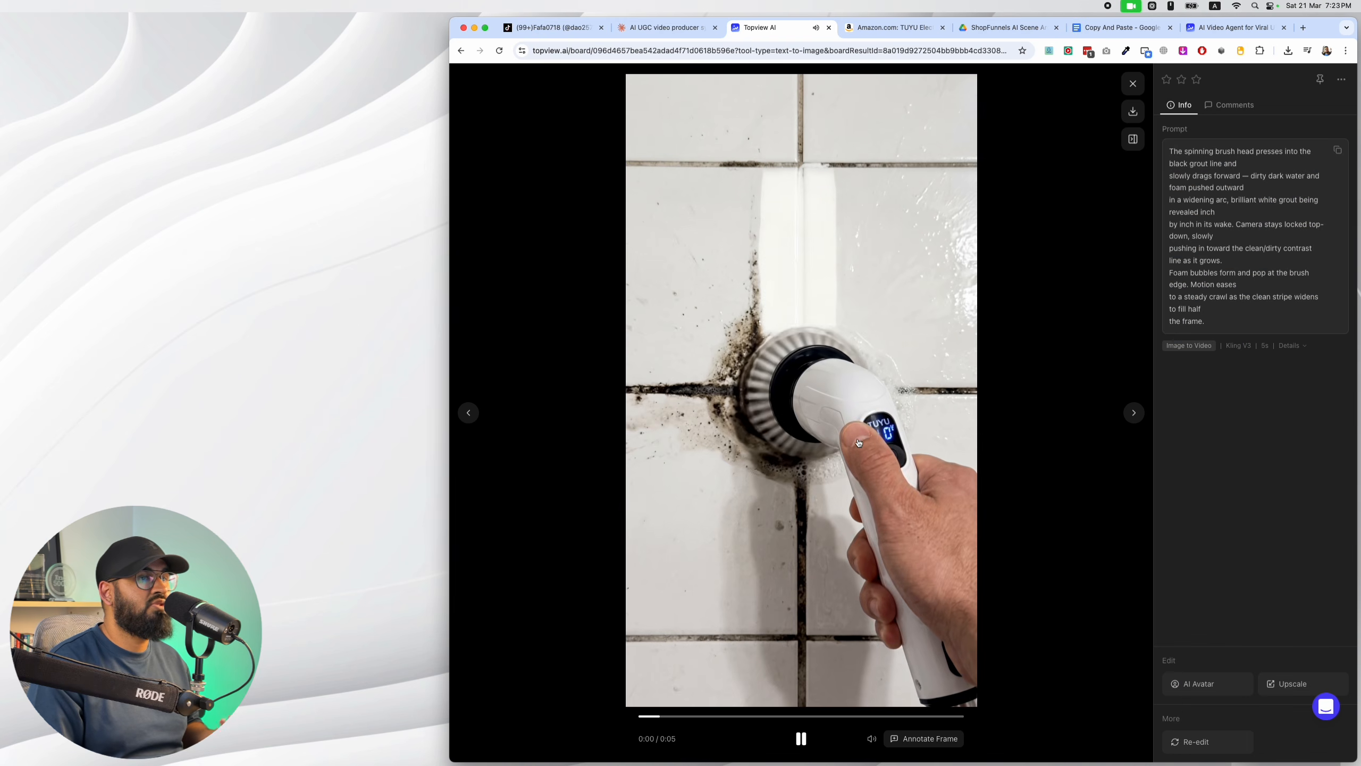
left_click(469, 412)
left_click(1133, 83)
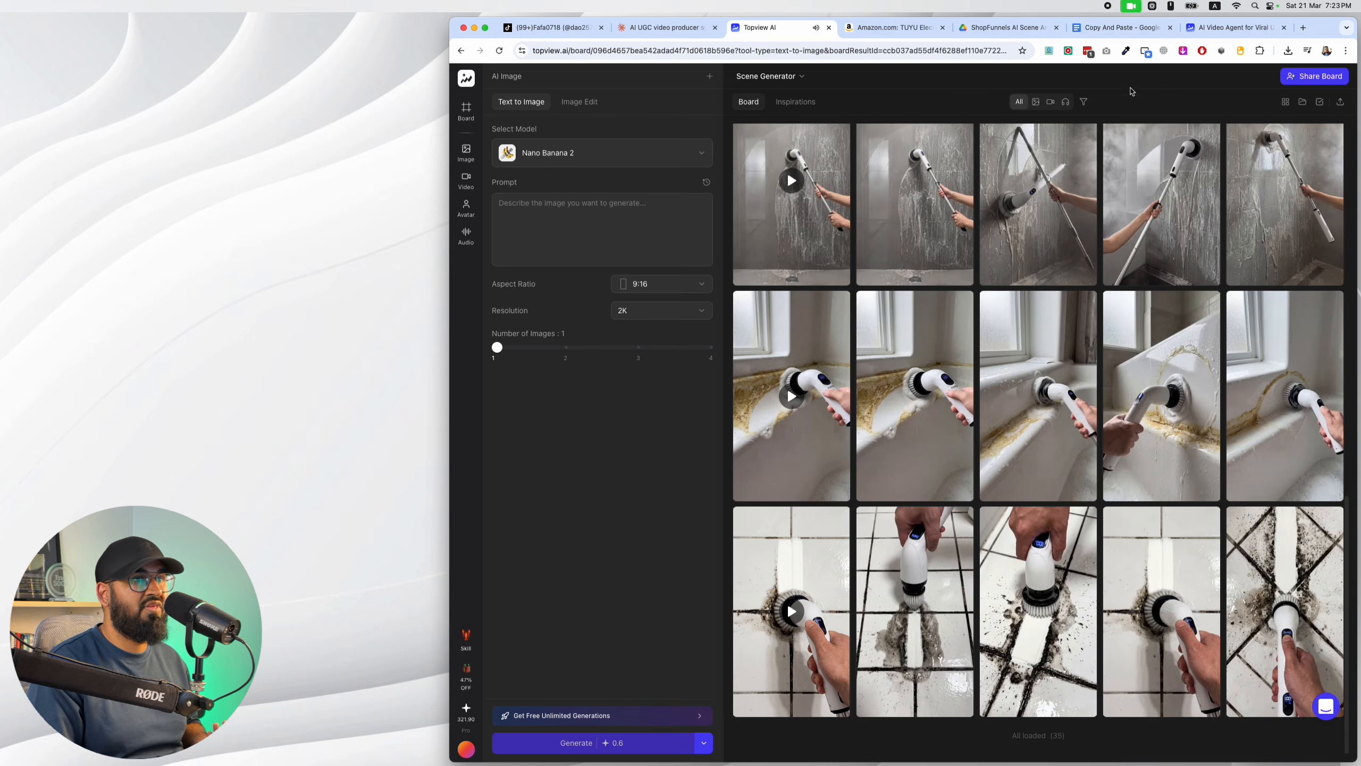
left_click(849, 383)
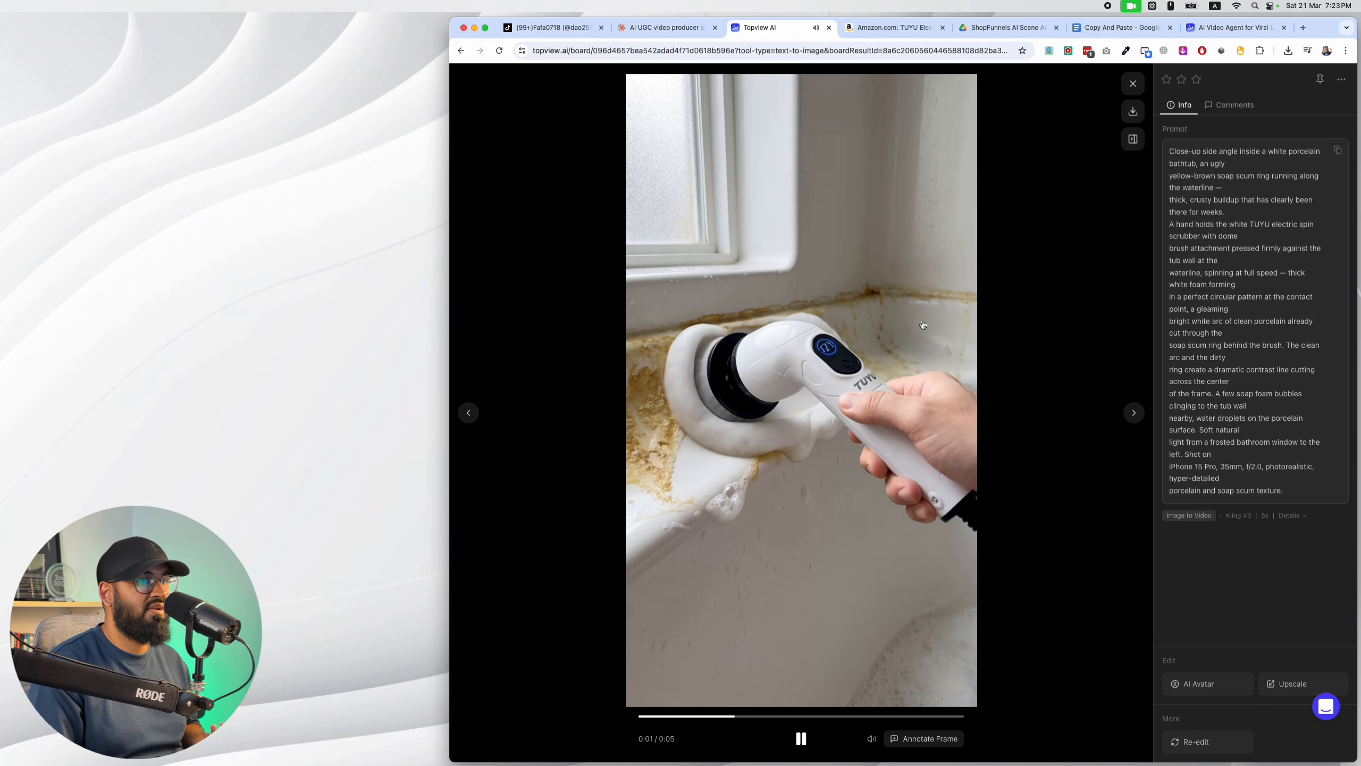
left_click(1132, 82)
Watch the shower wall, toilet base and kitchen floor example clips on the Scene Generator board.
left_click(826, 246)
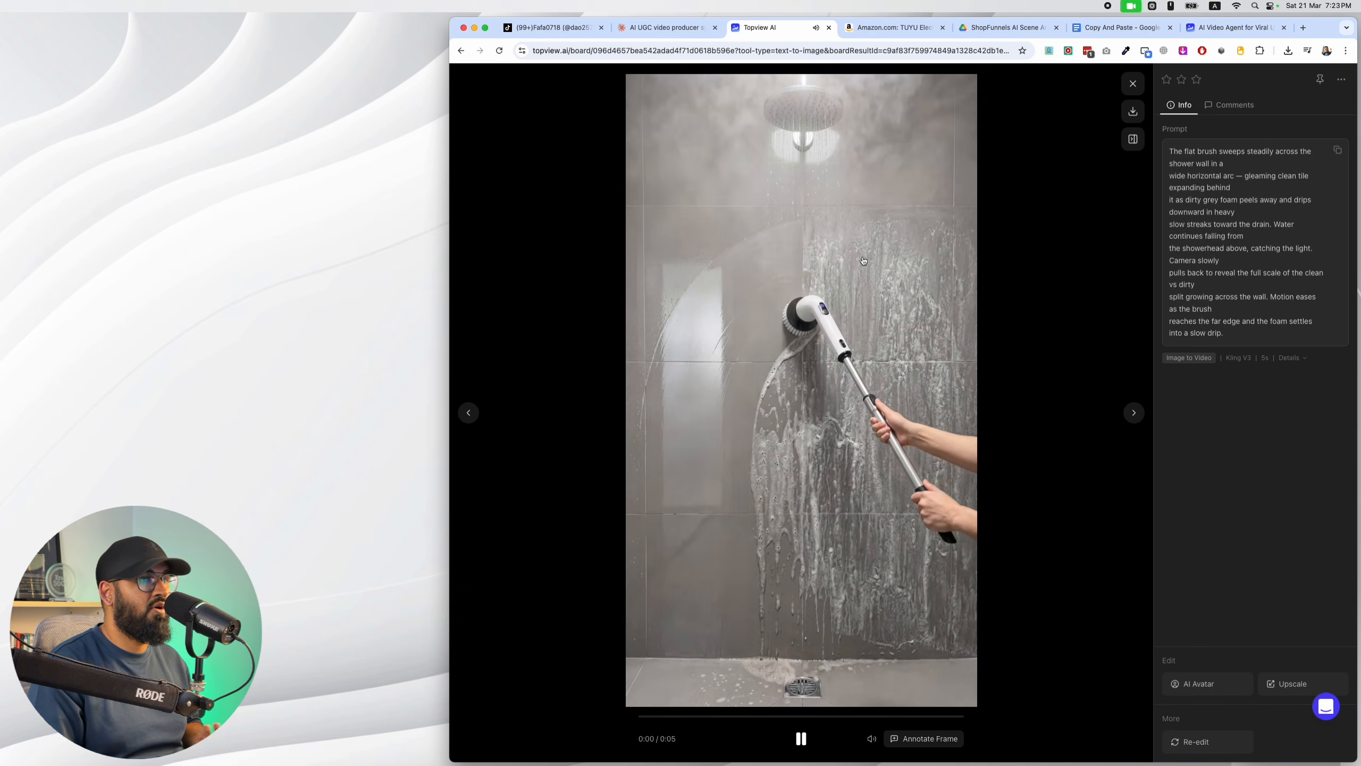
left_click(1090, 130)
scroll(787, 306, "up", 6)
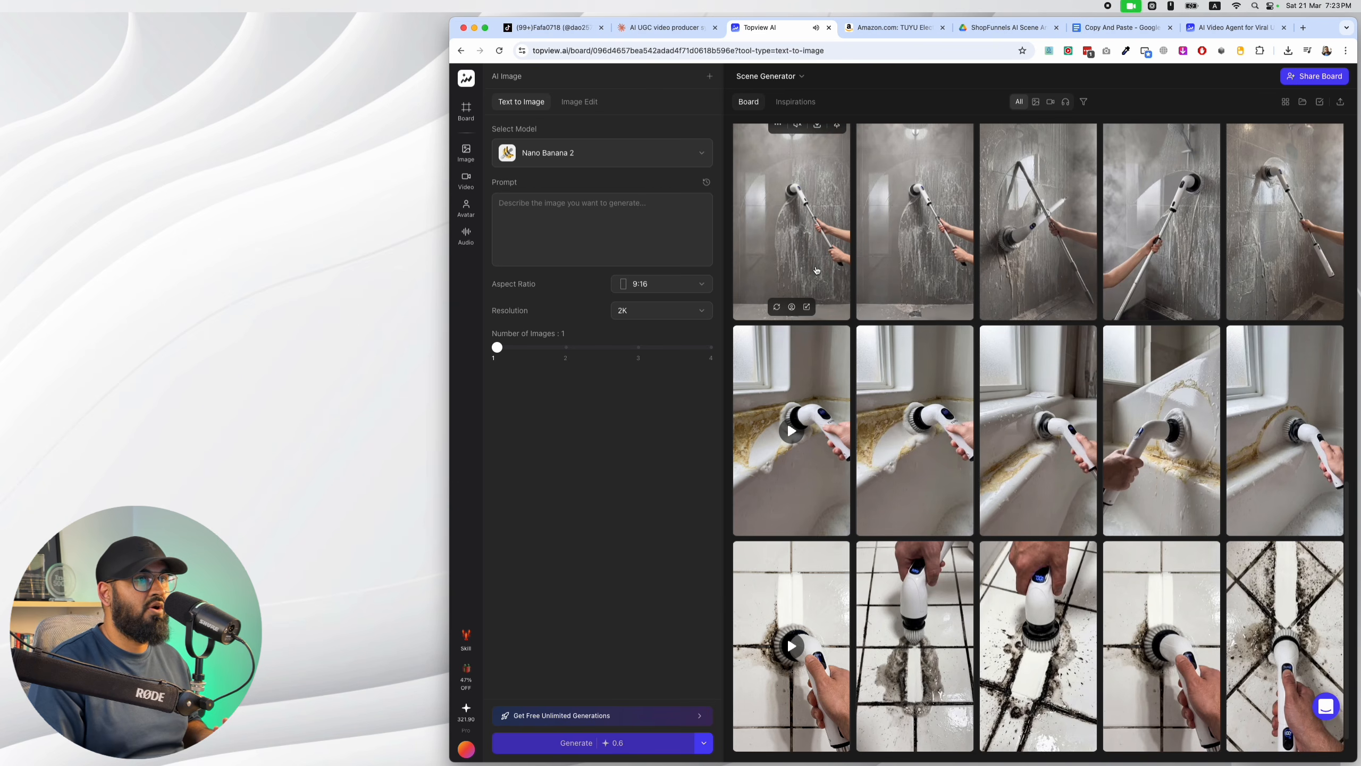
left_click(782, 398)
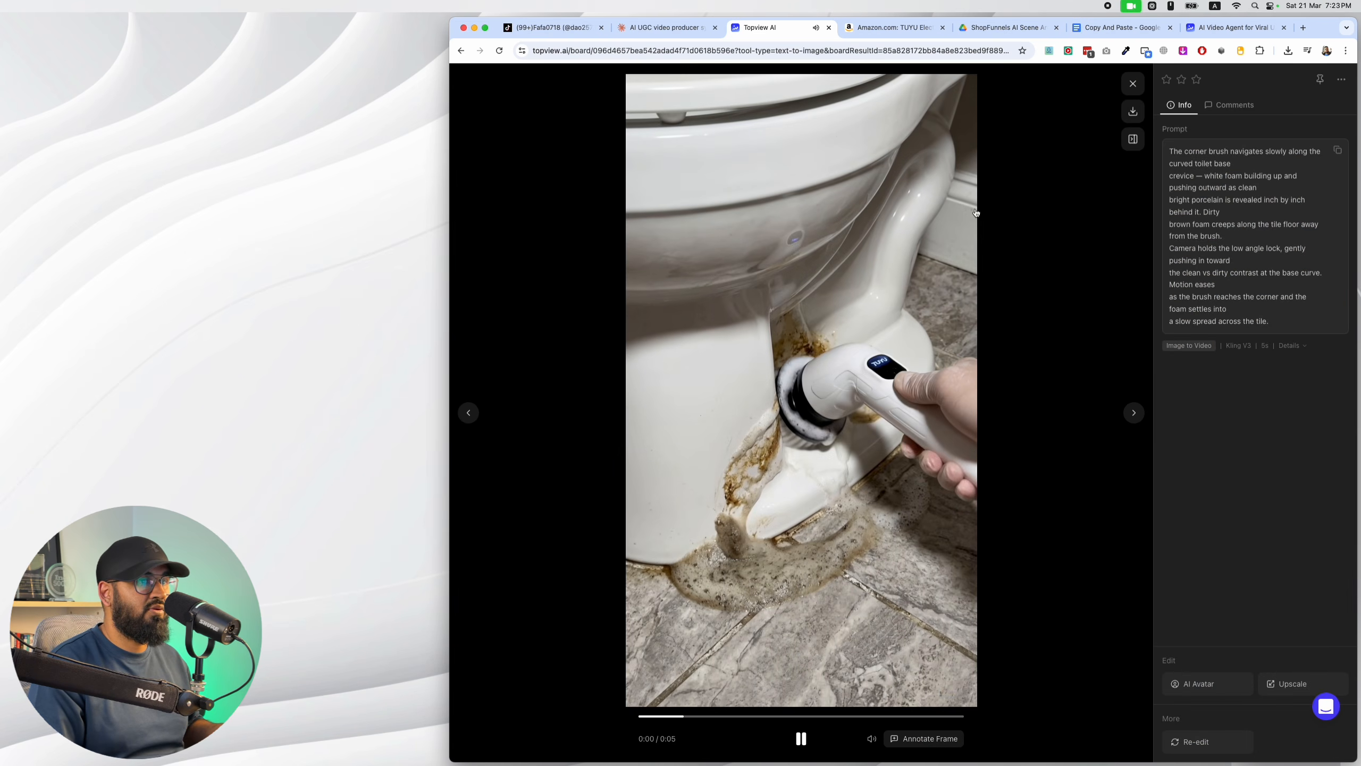
key("Escape")
left_click(792, 214)
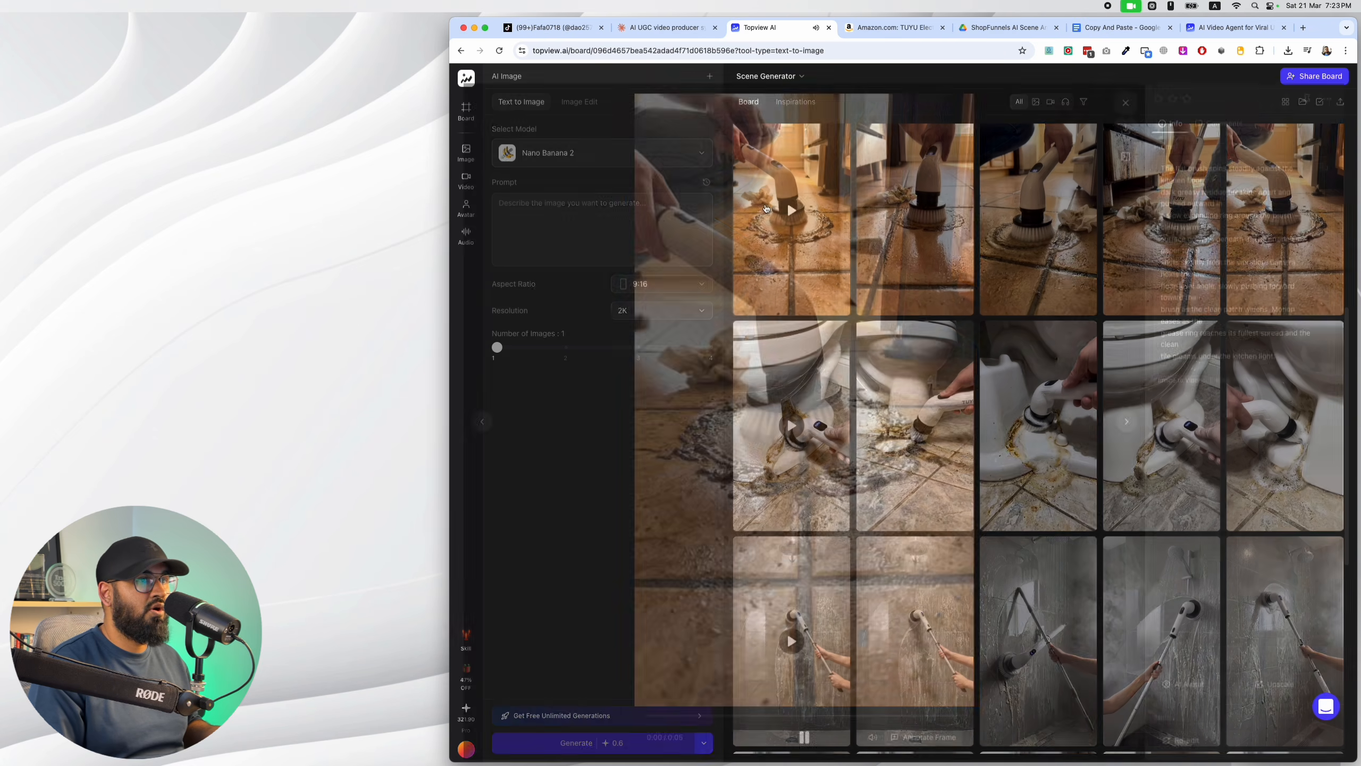
left_click(1133, 84)
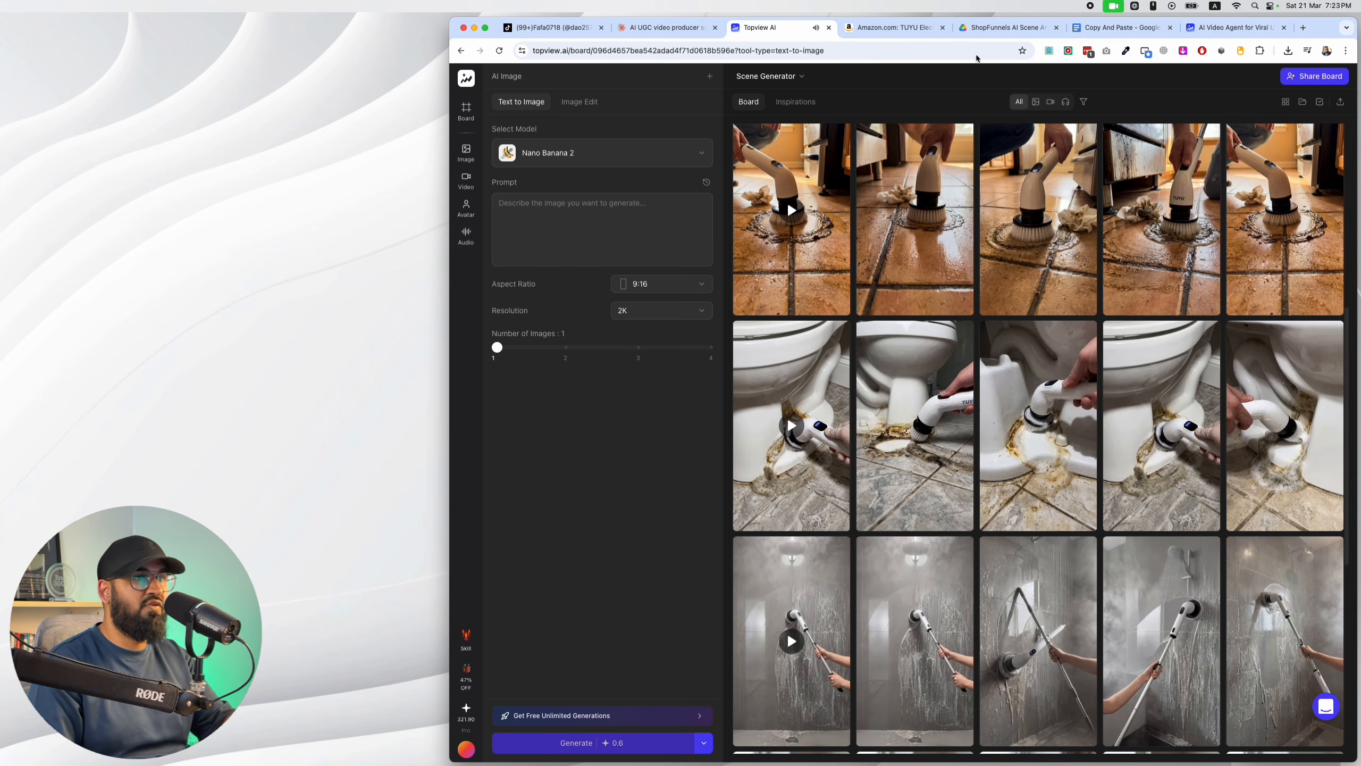
Return to the Claude chat, review the seven-scene shot plan and send APPROVE to get the Scene 1 image prompt.
left_click(664, 27)
scroll(974, 455, "down", 5)
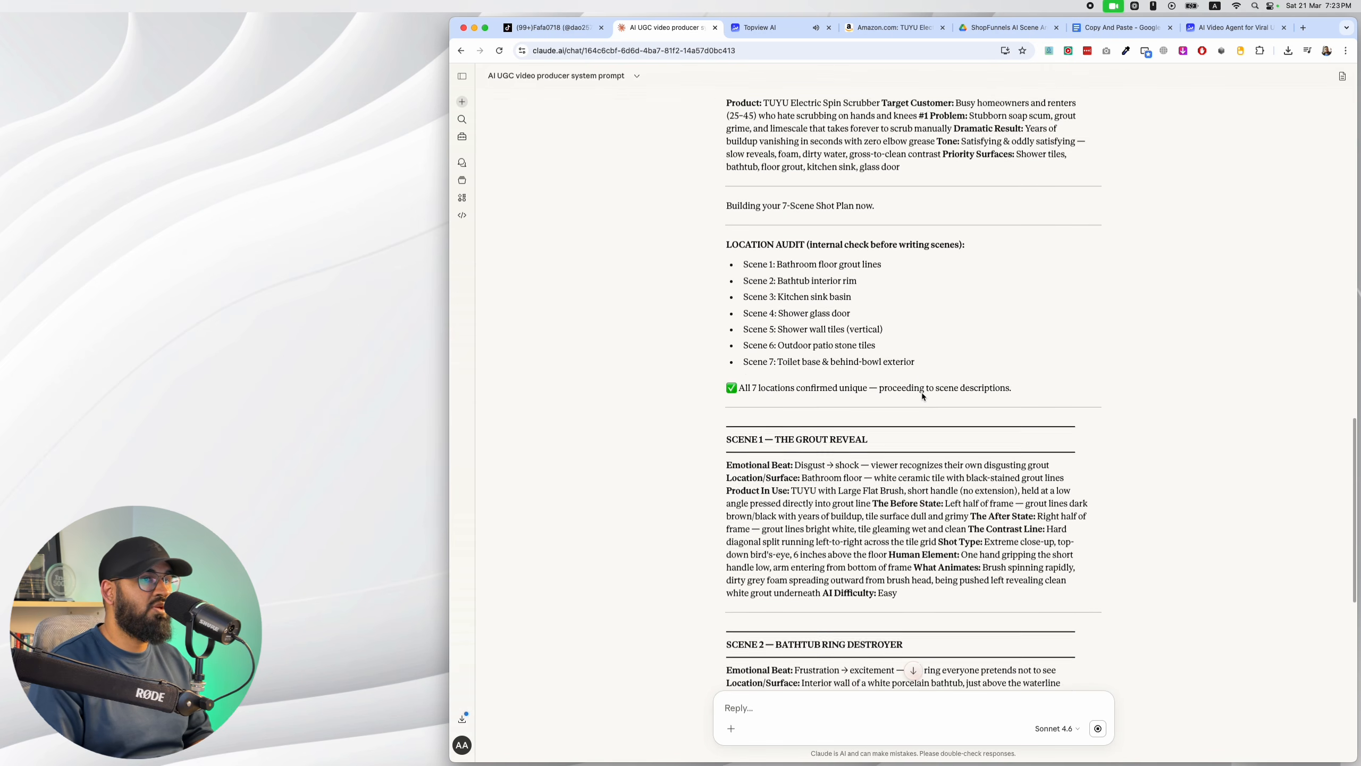
scroll(871, 279, "down", 10)
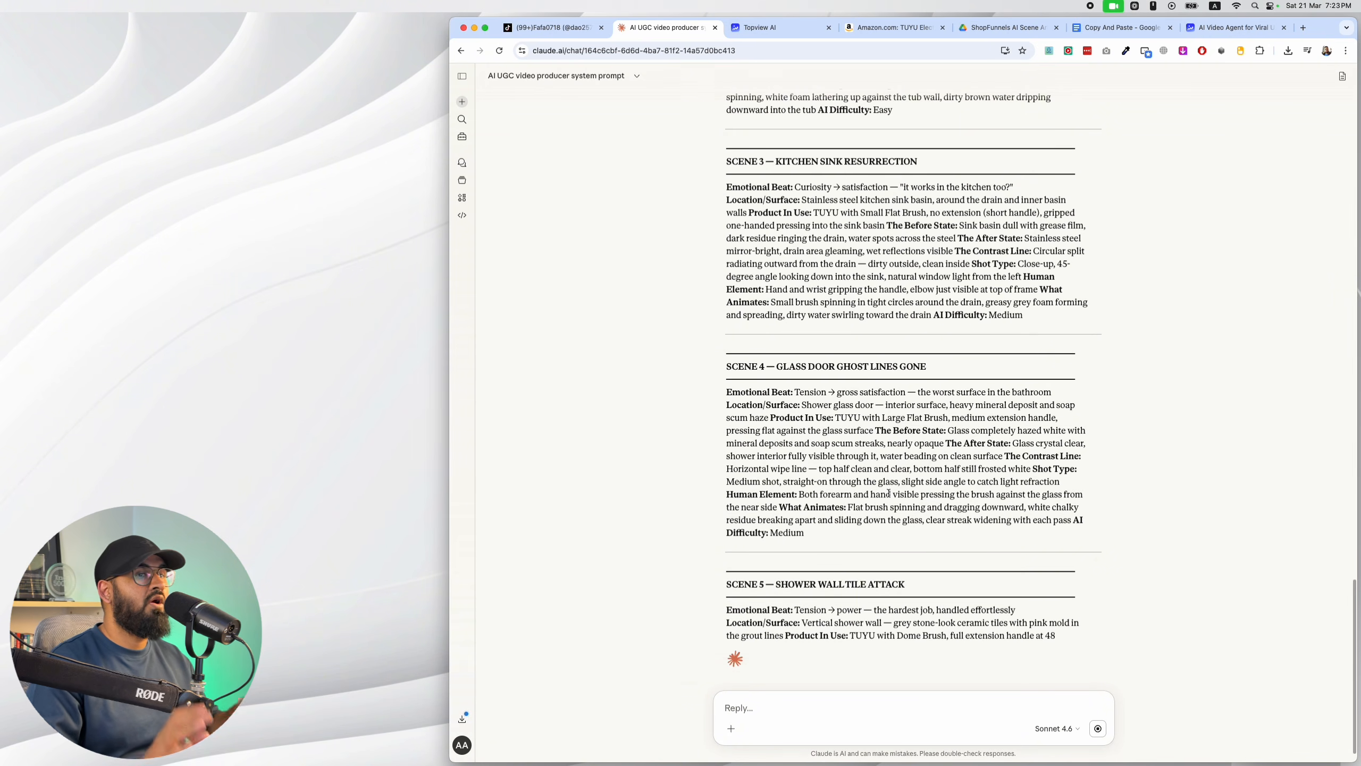
scroll(936, 481, "down", 1)
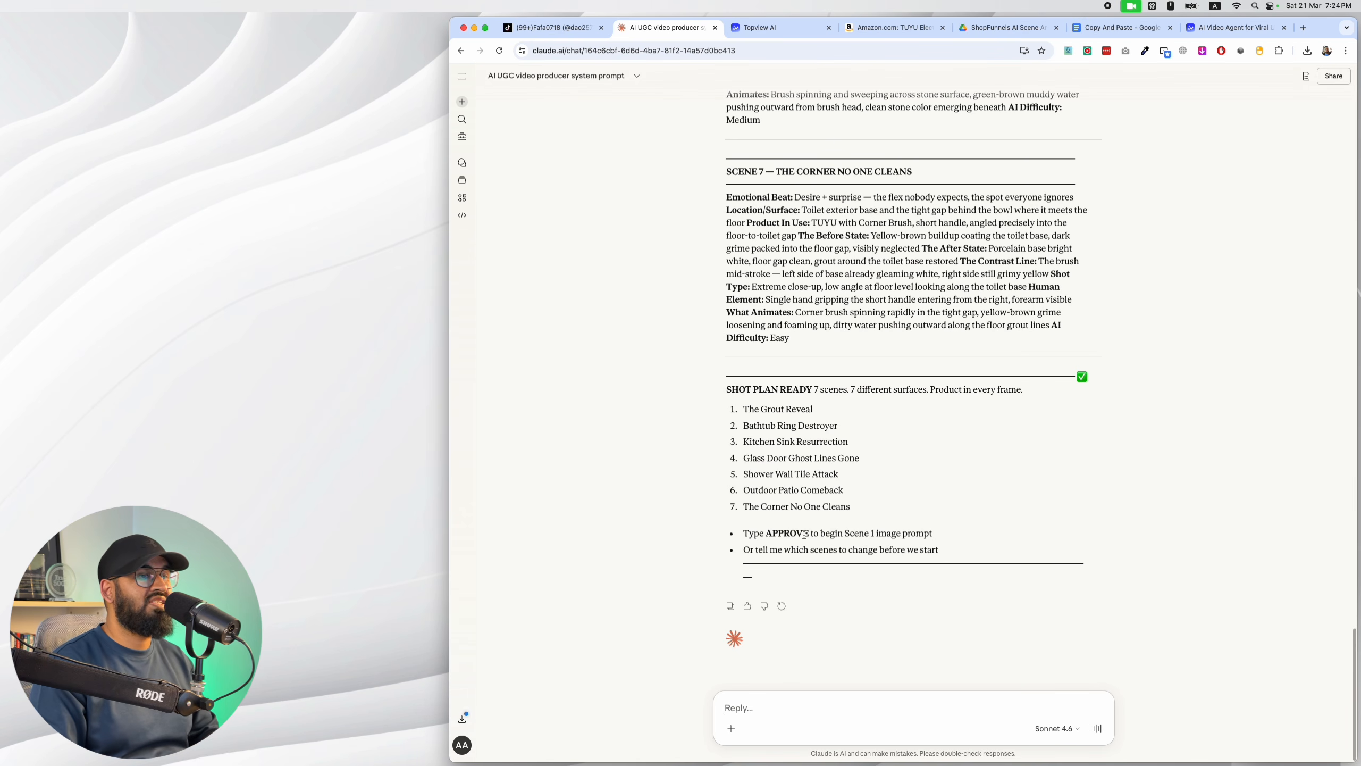
left_click_drag(814, 532, 767, 532)
key("super+c")
left_click(794, 695)
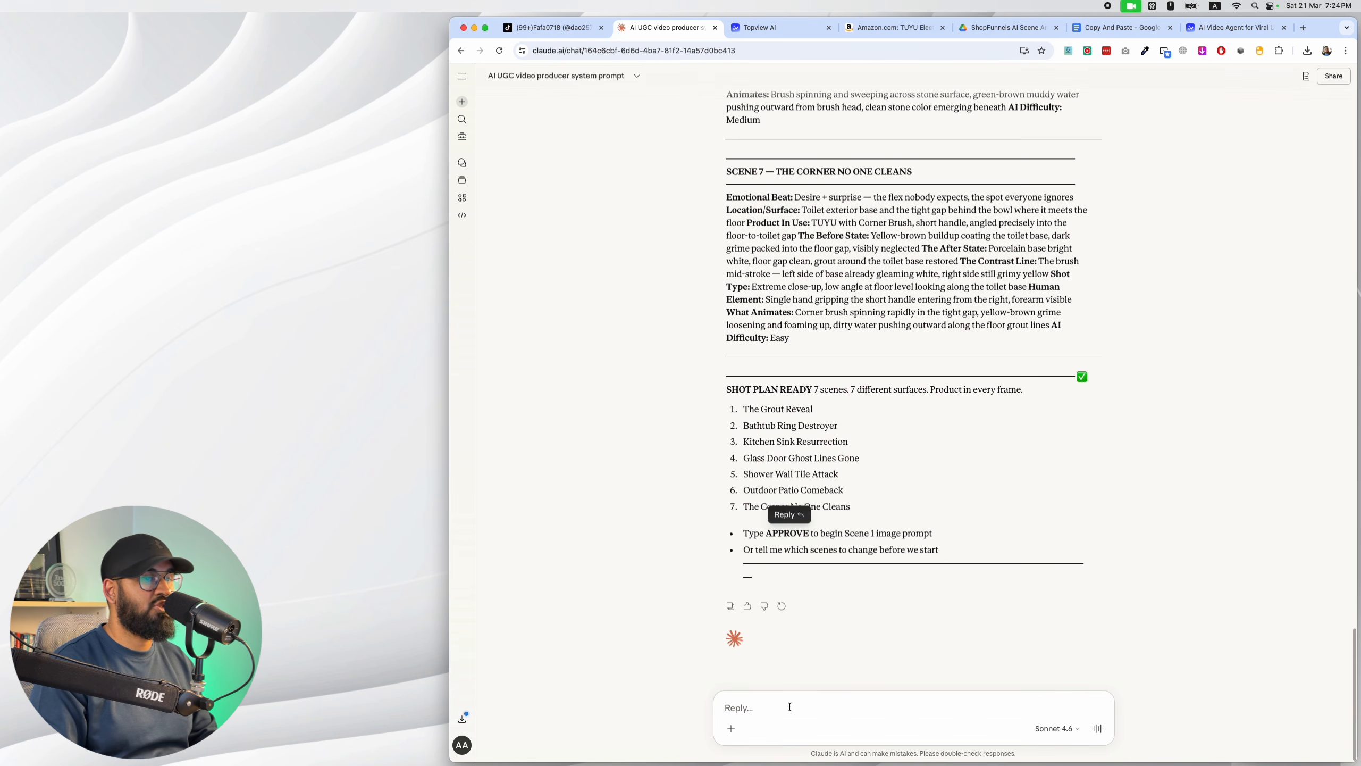
key("super+v")
key("Return")
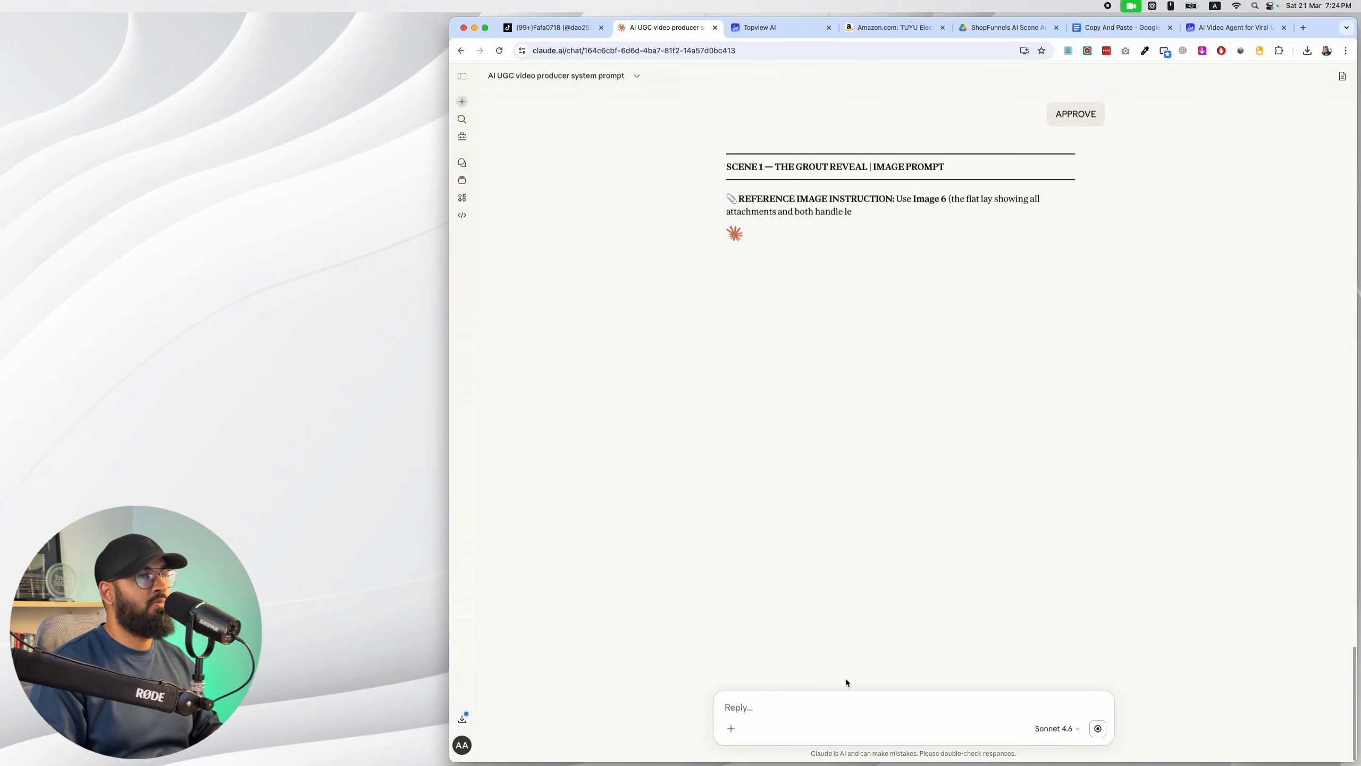
Switch to the Topview AI board and examine the grout-line source image and its generated clip with their prompts.
left_click(761, 27)
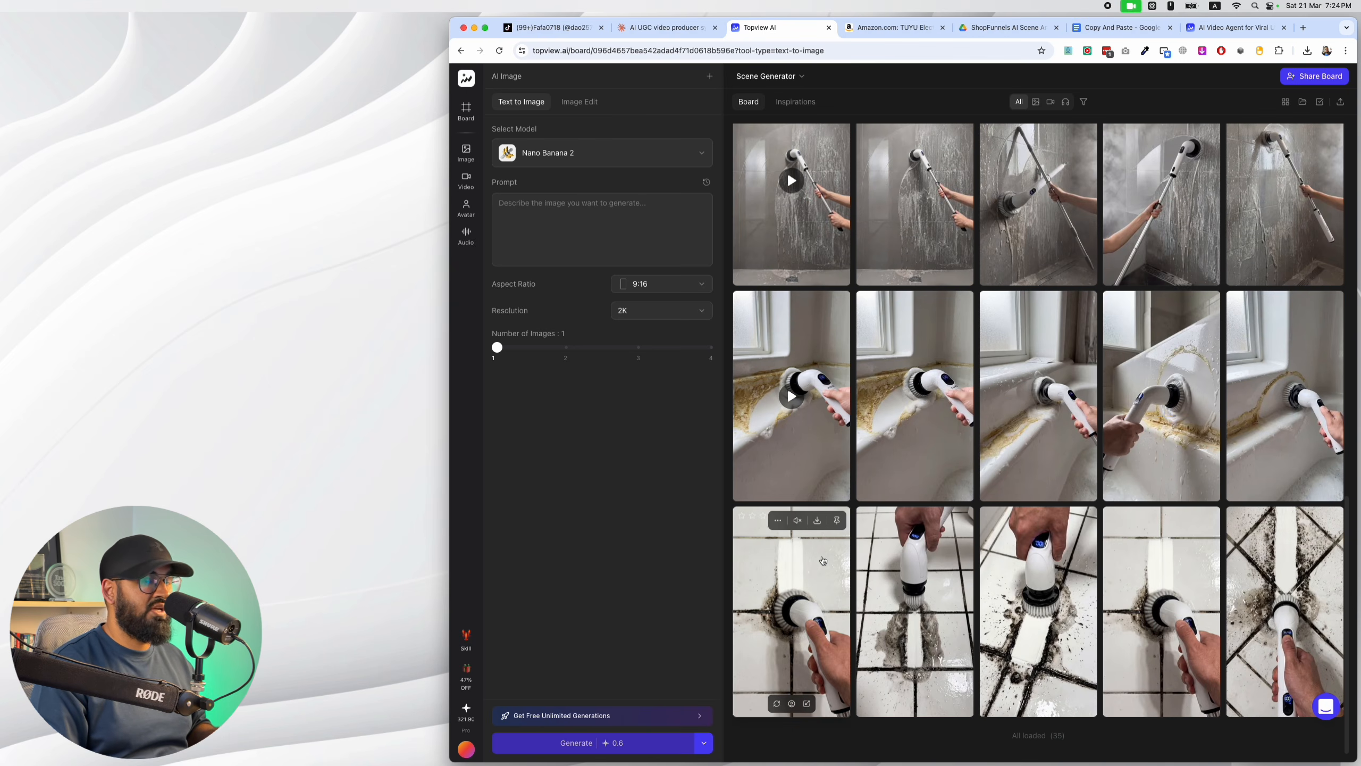
left_click(791, 611)
left_click(1131, 85)
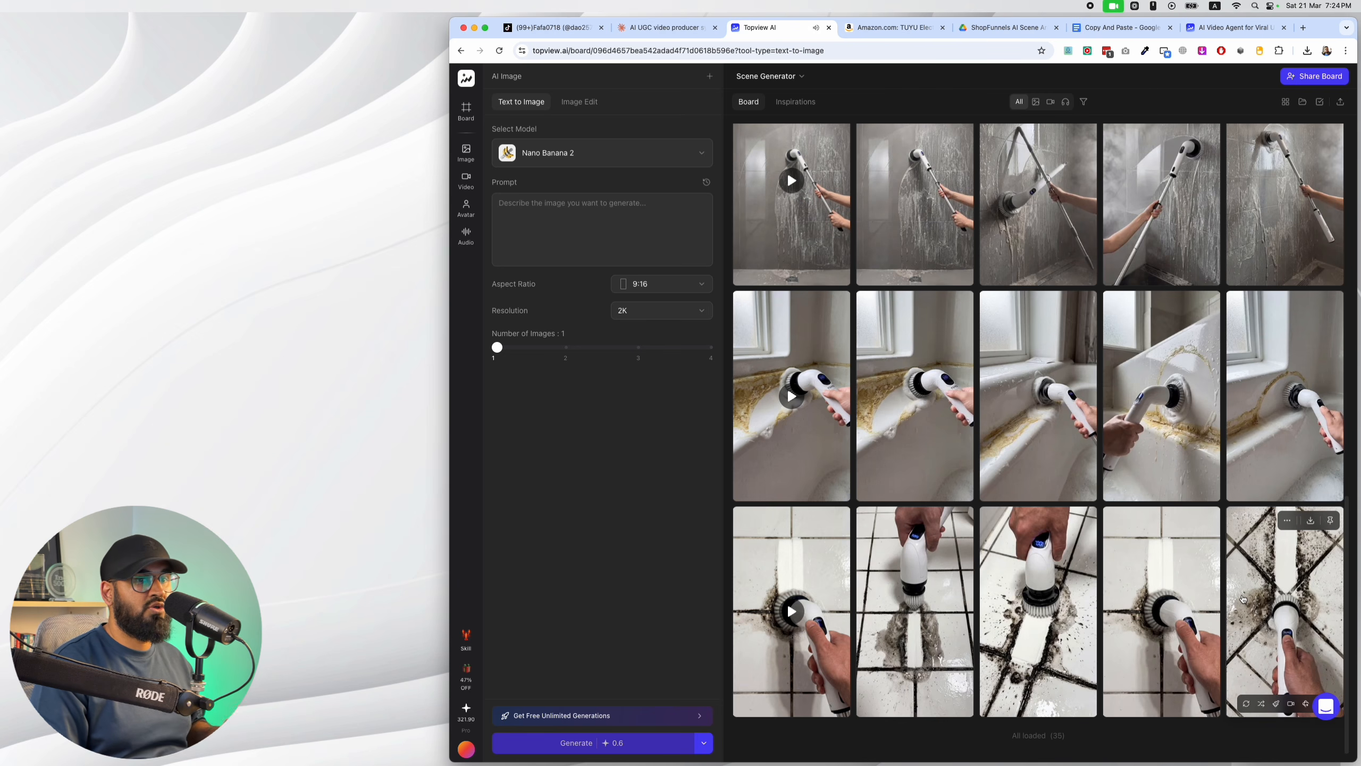
left_click(1168, 605)
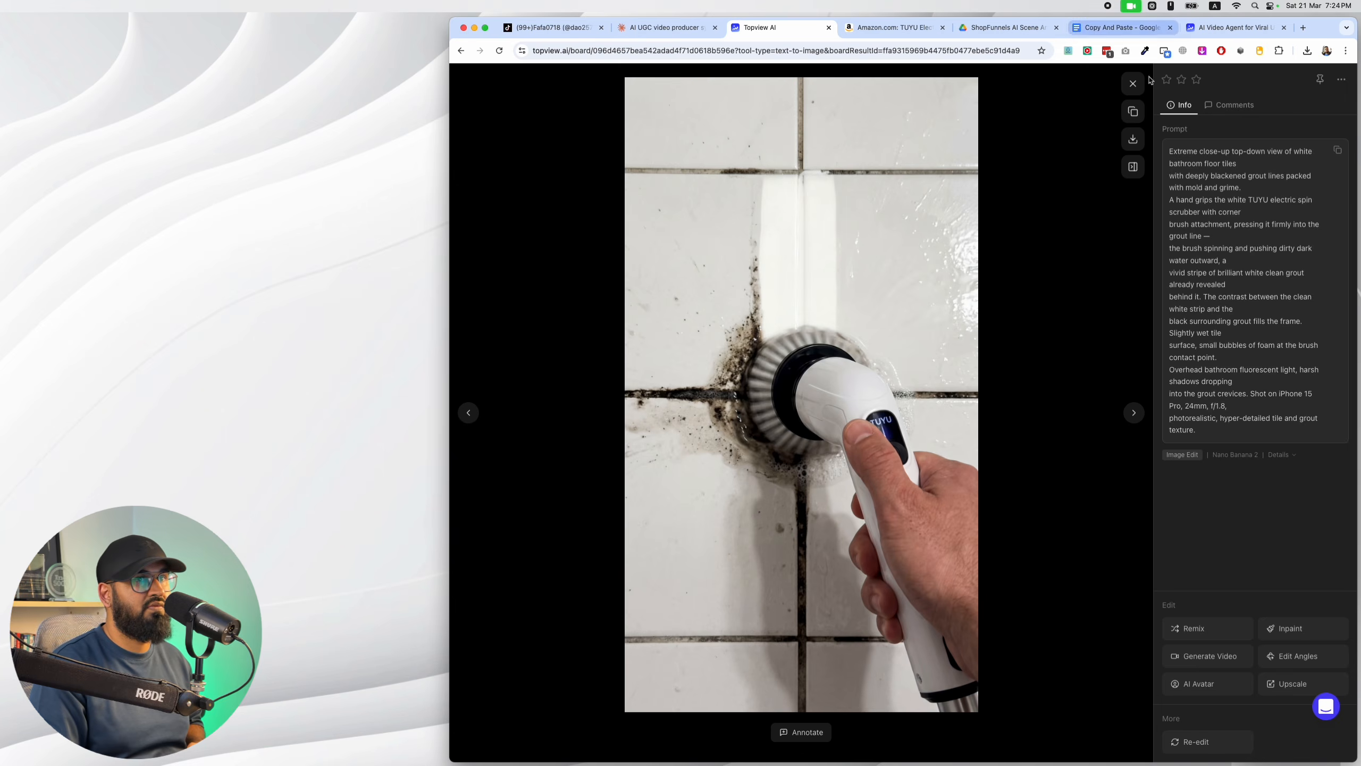
left_click(1133, 83)
left_click(833, 546)
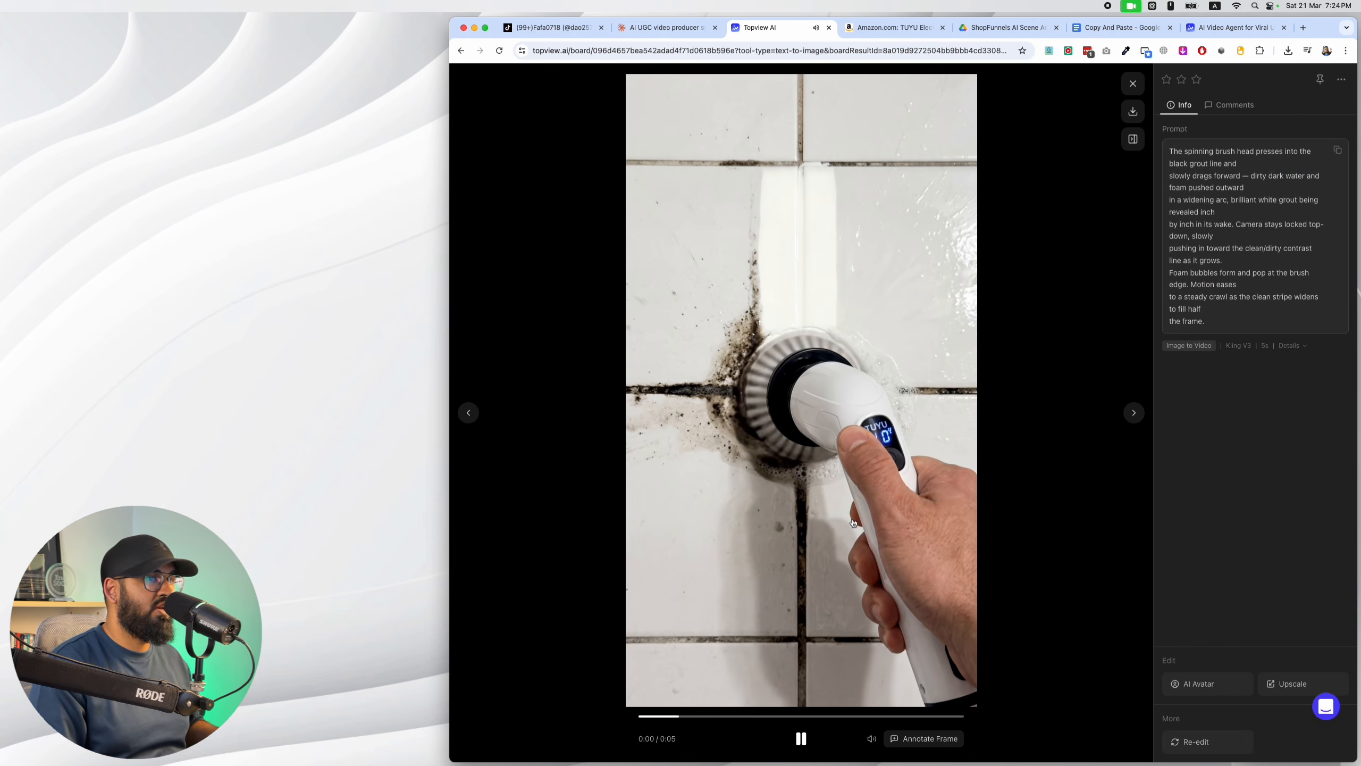
left_click(1132, 84)
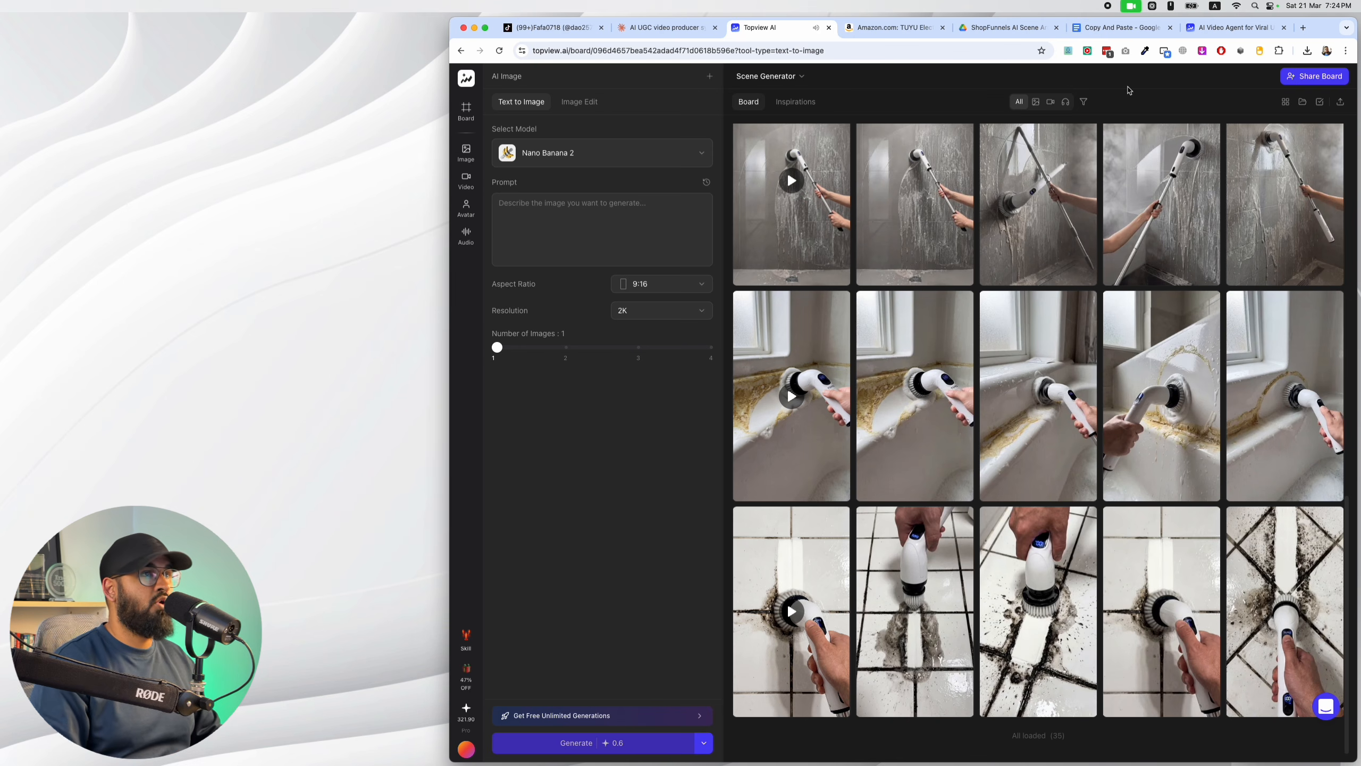
Read Claude's Scene 1 image prompt and look through Topview's homepage and Scene Generator board for the tool and example images.
left_click(683, 27)
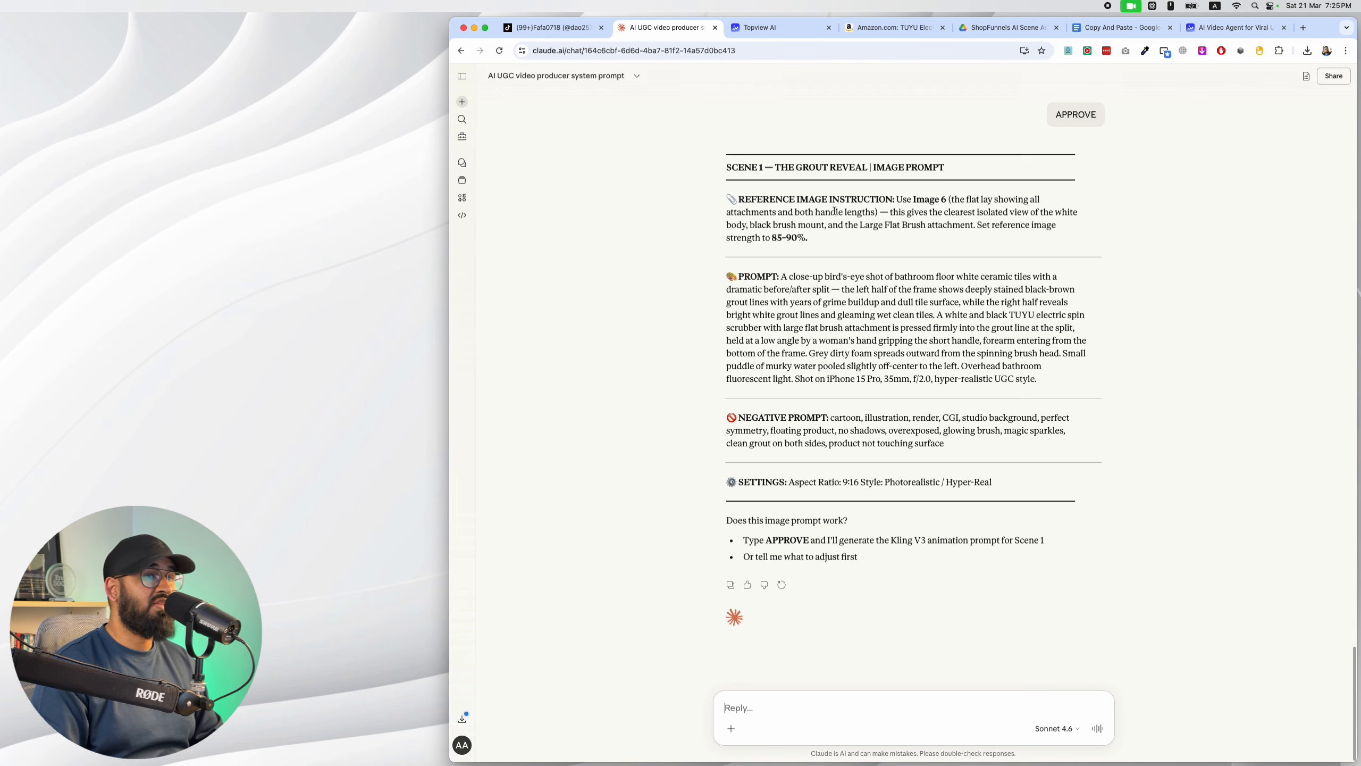
left_click_drag(751, 196, 829, 200)
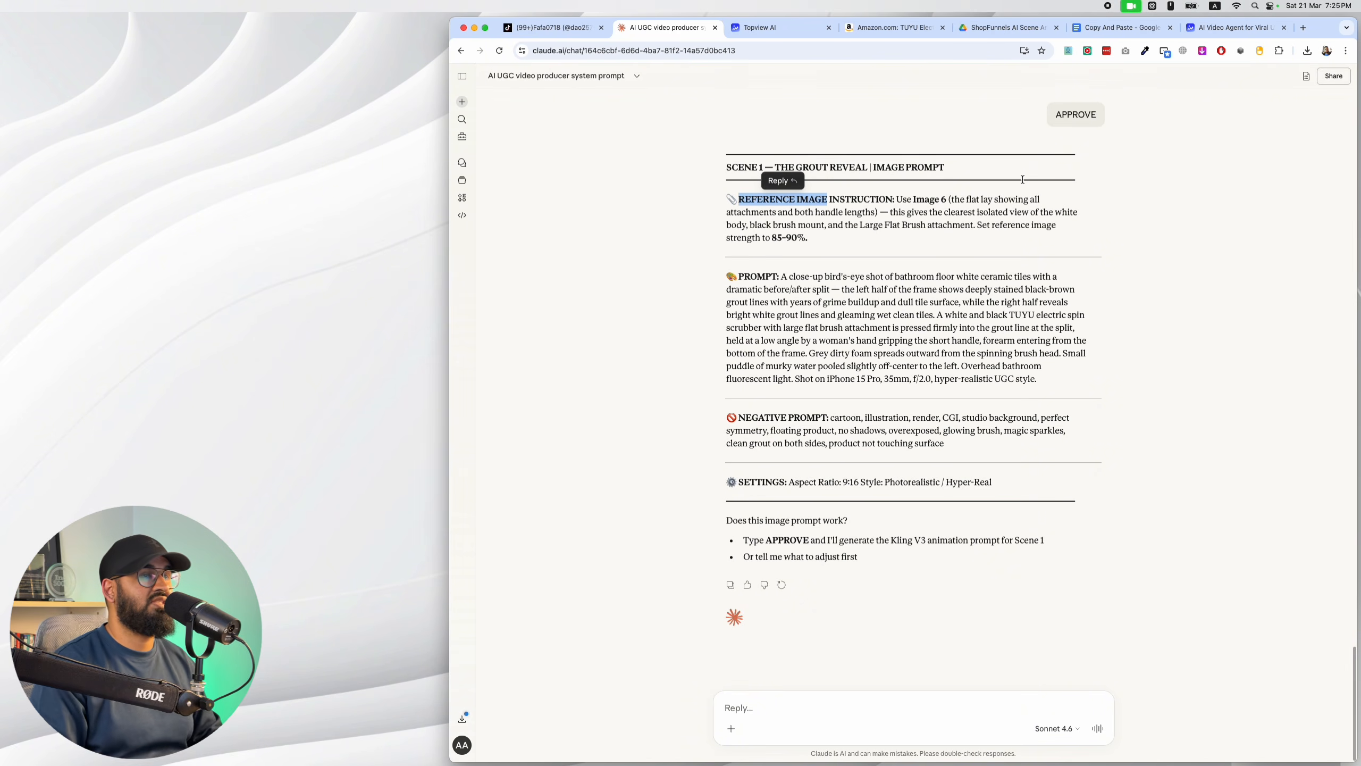
left_click(804, 26)
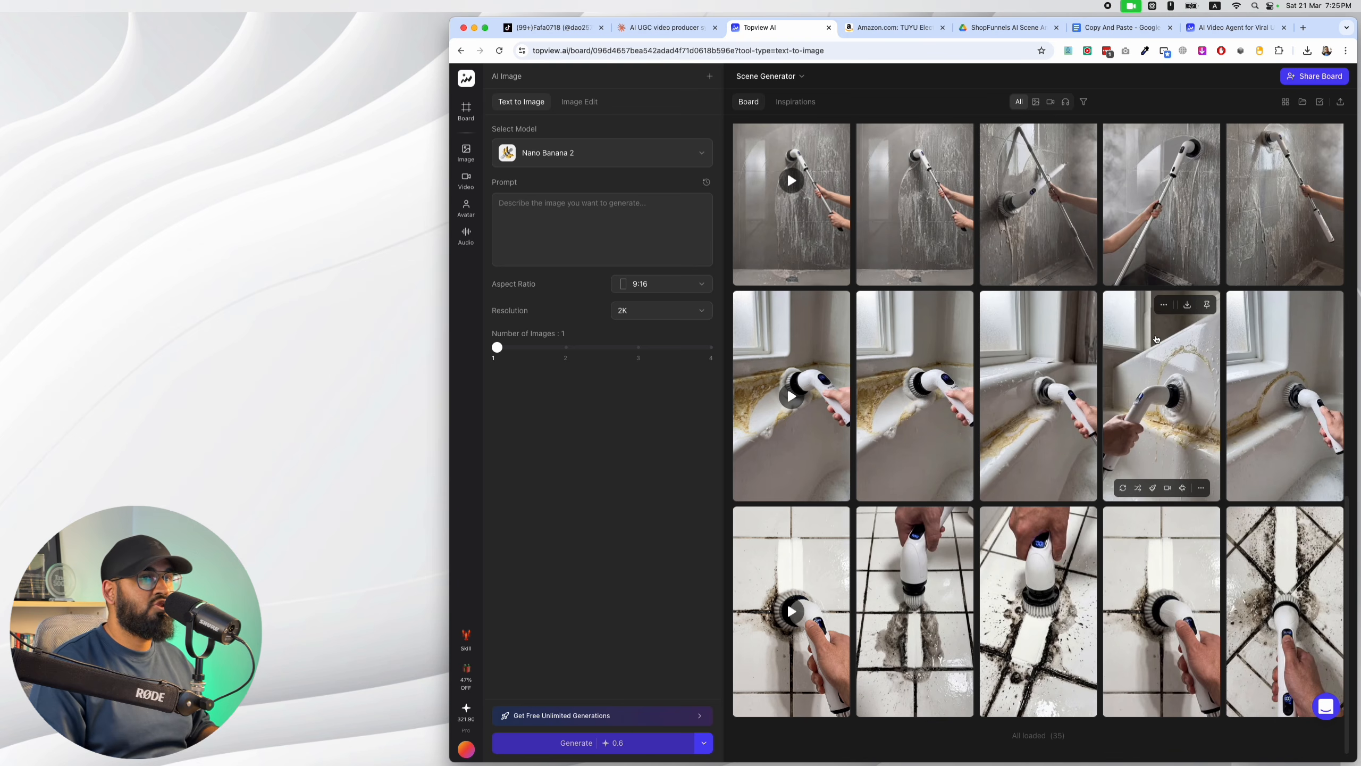
scroll(1157, 338, "up", 10)
scroll(1079, 327, "down", 4)
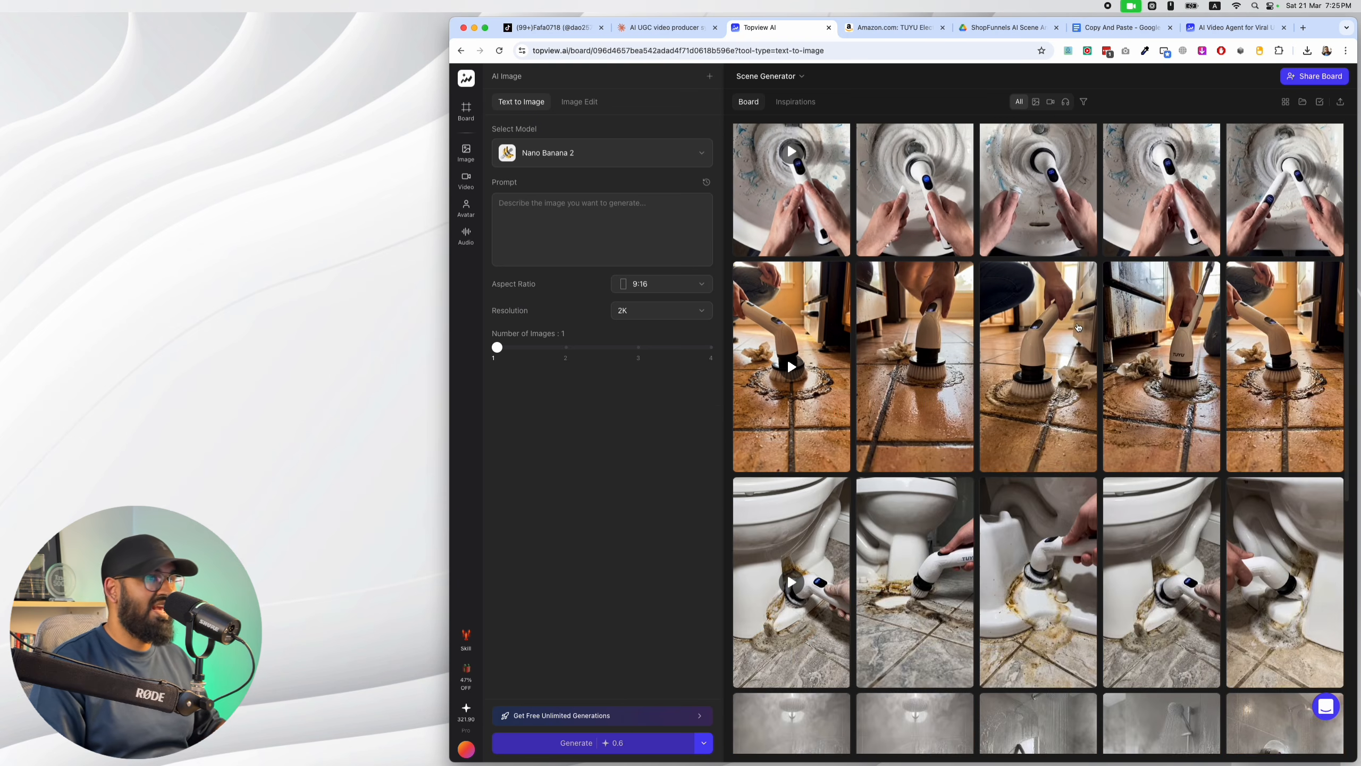
scroll(1078, 327, "down", 5)
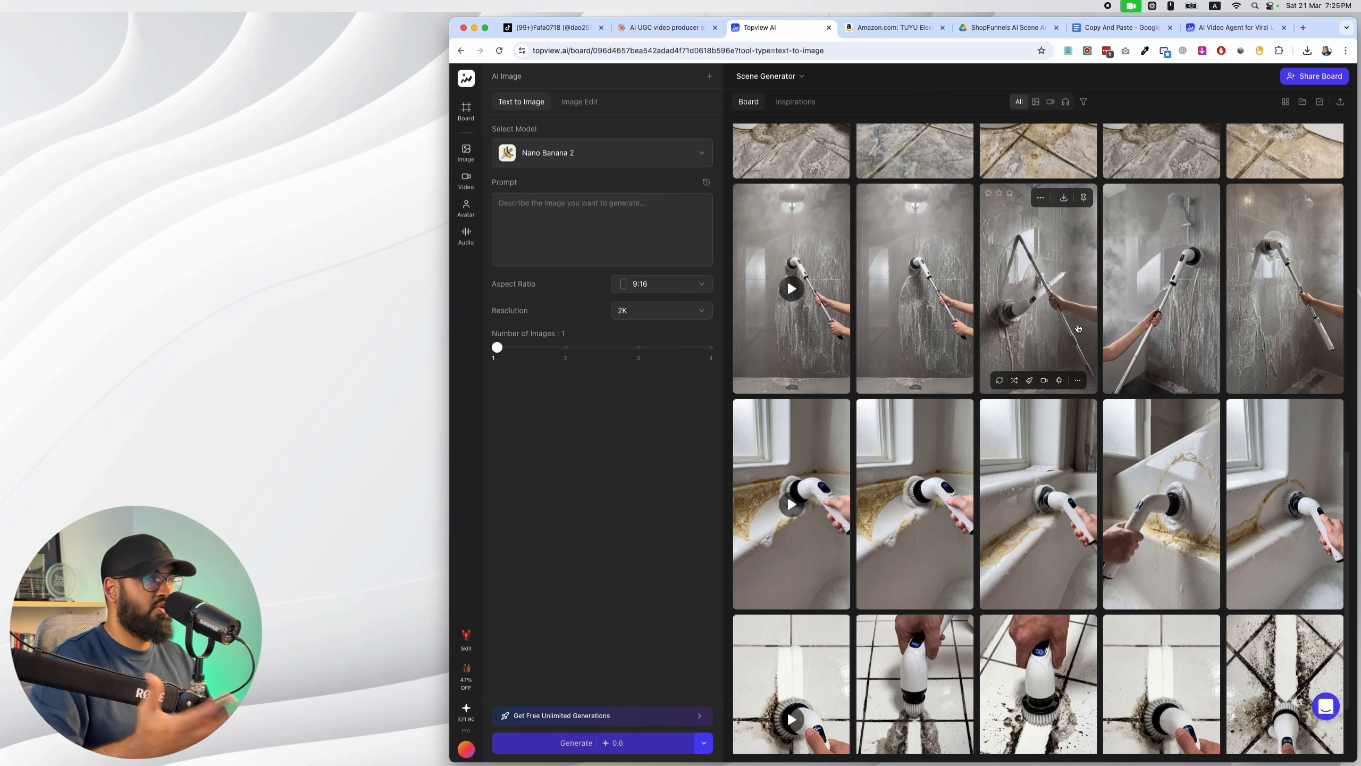
scroll(1077, 329, "up", 3)
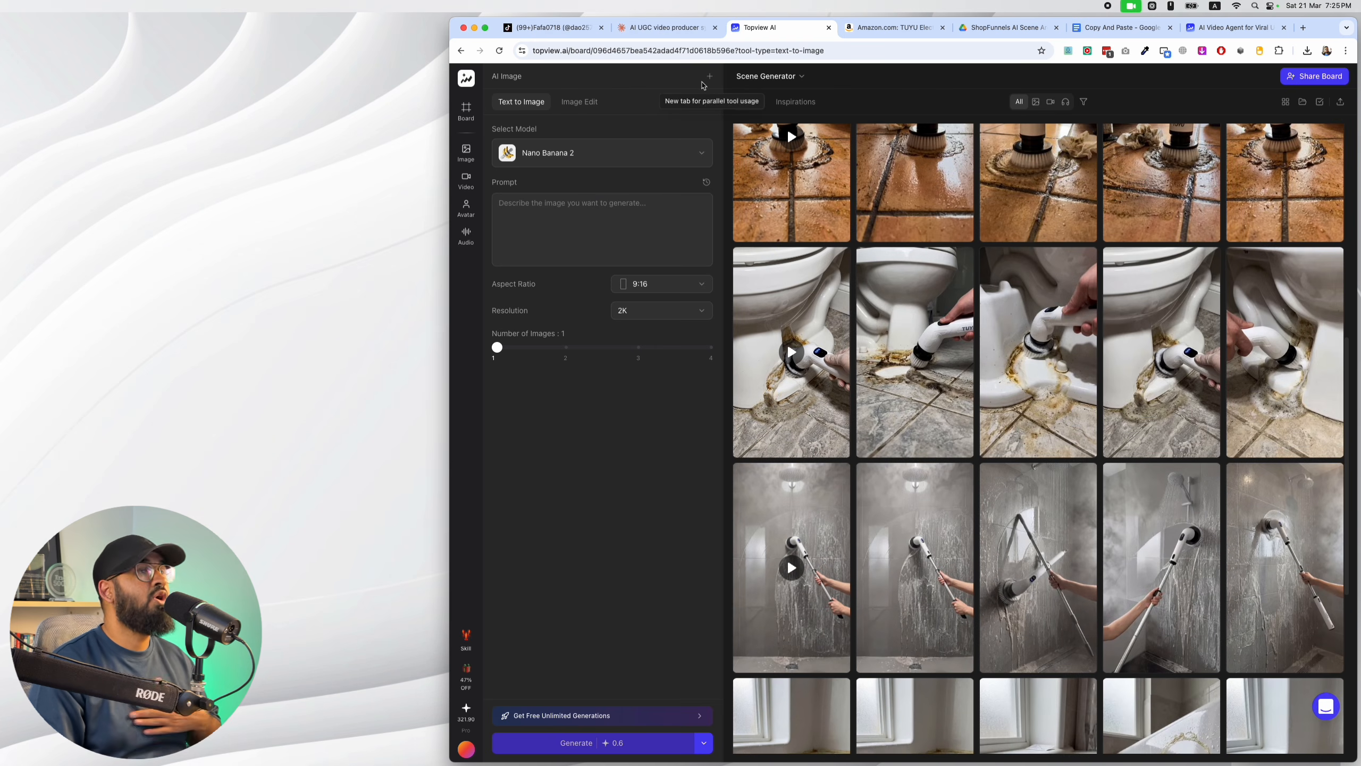
left_click(713, 83)
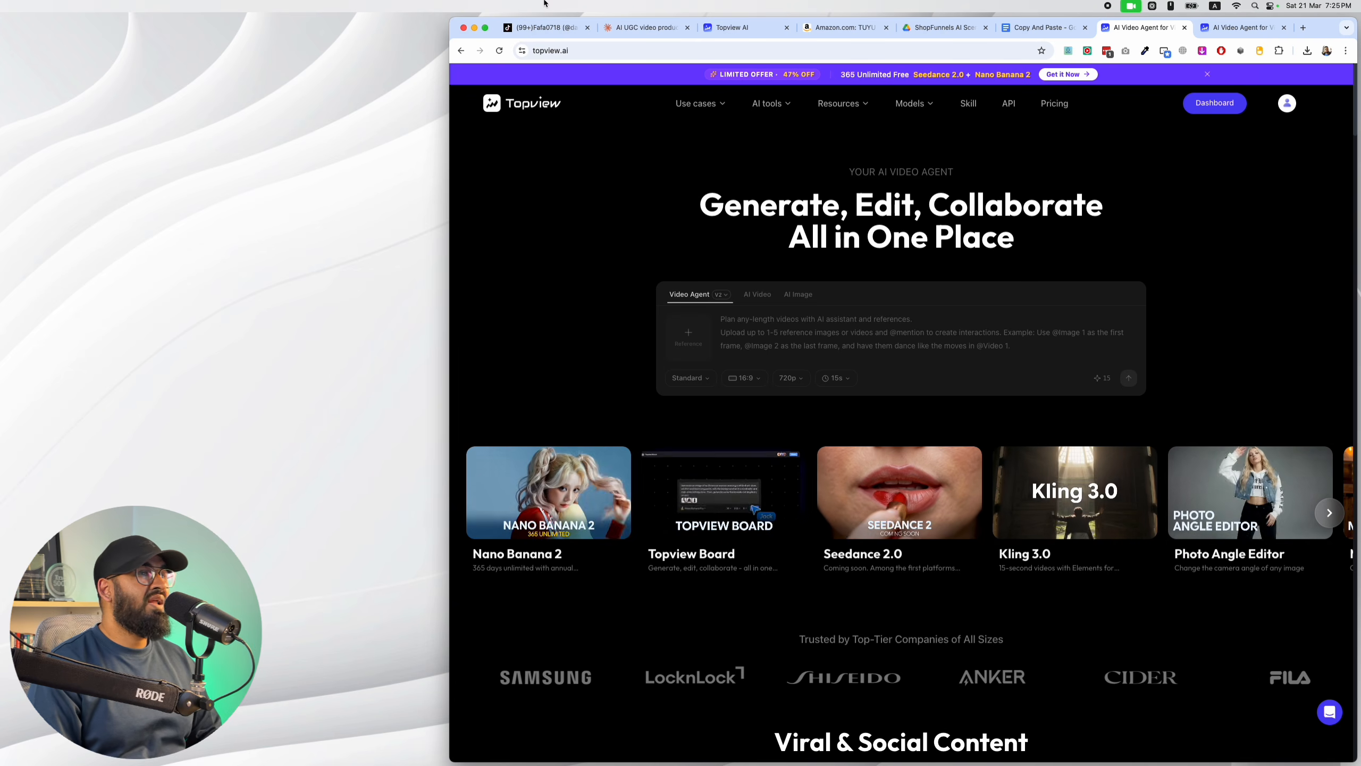
left_click(747, 27)
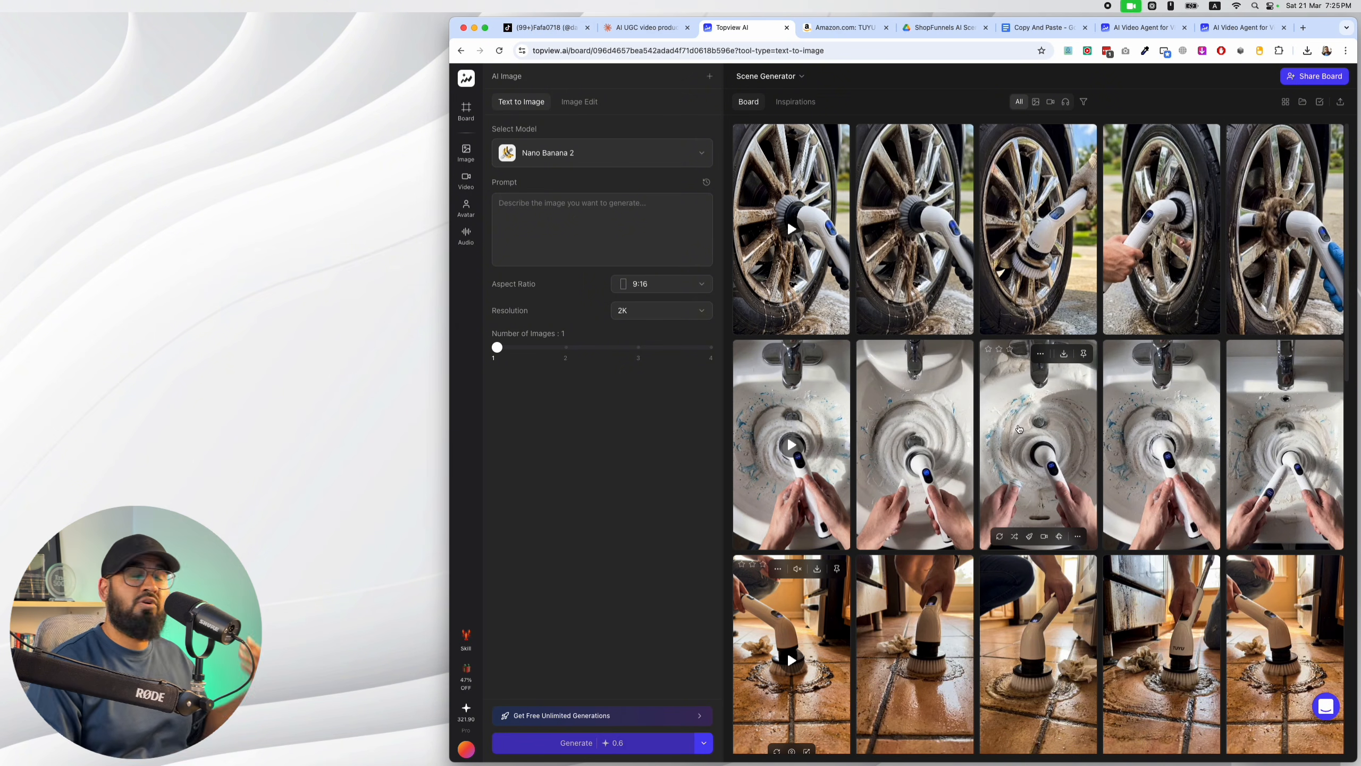
scroll(1027, 433, "down", 15)
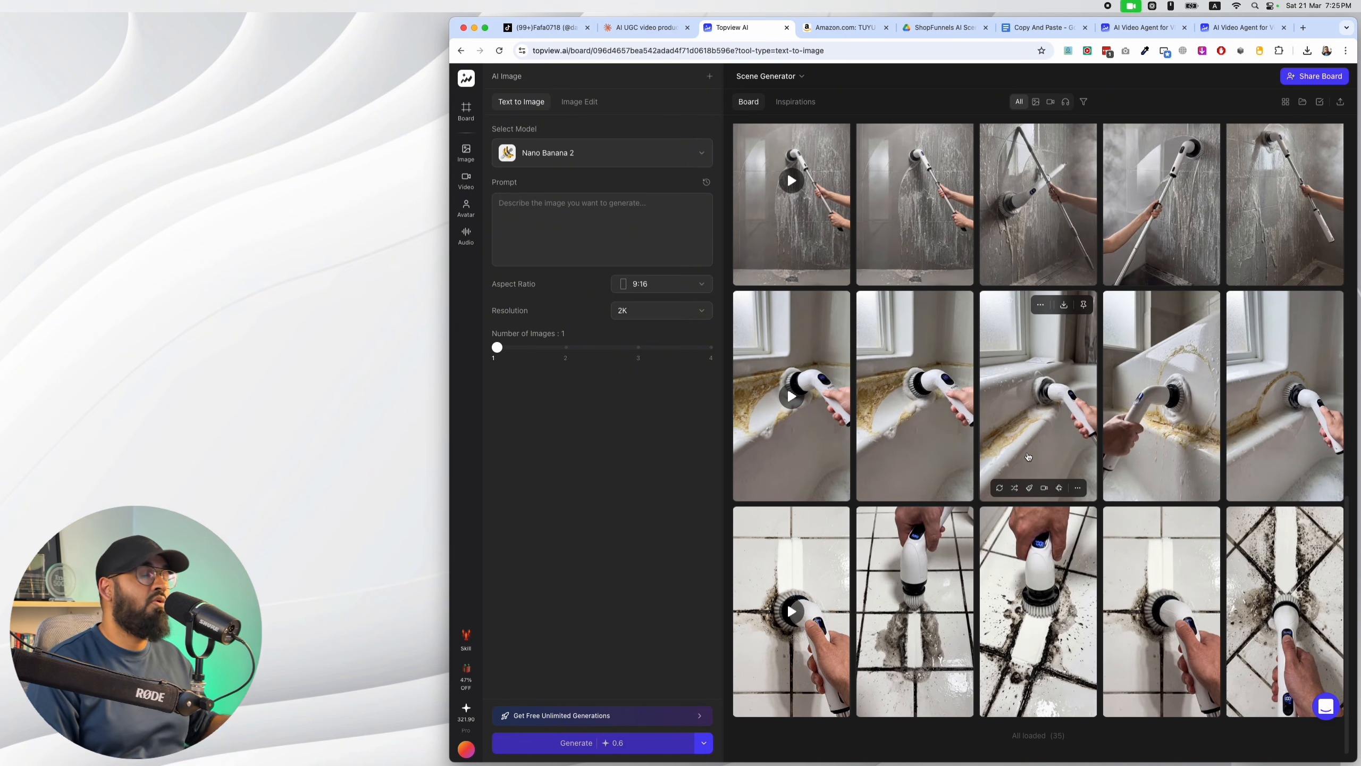
scroll(1027, 456, "up", 8)
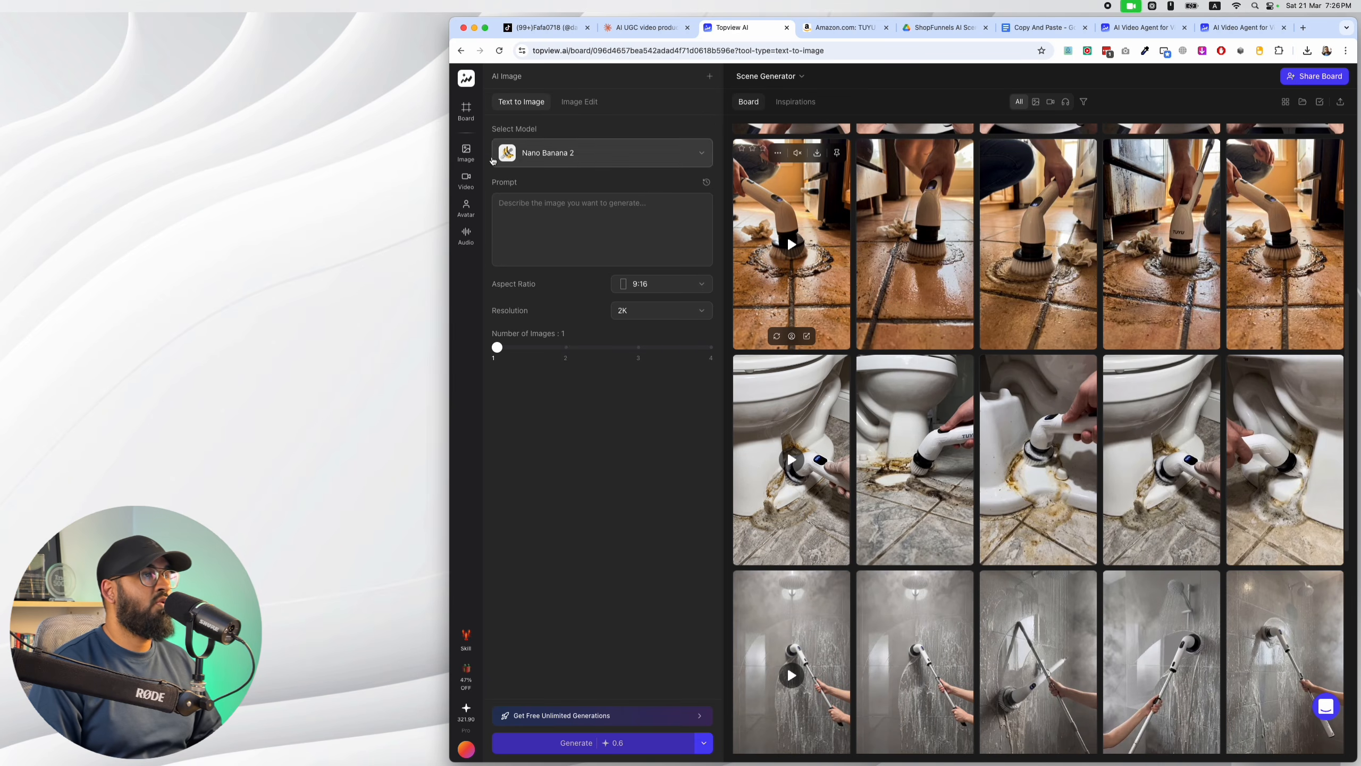
Set Topview's AI image generator to Image Edit mode with the Nano Banana 2 model.
mouse_move(469, 156)
left_click(525, 176)
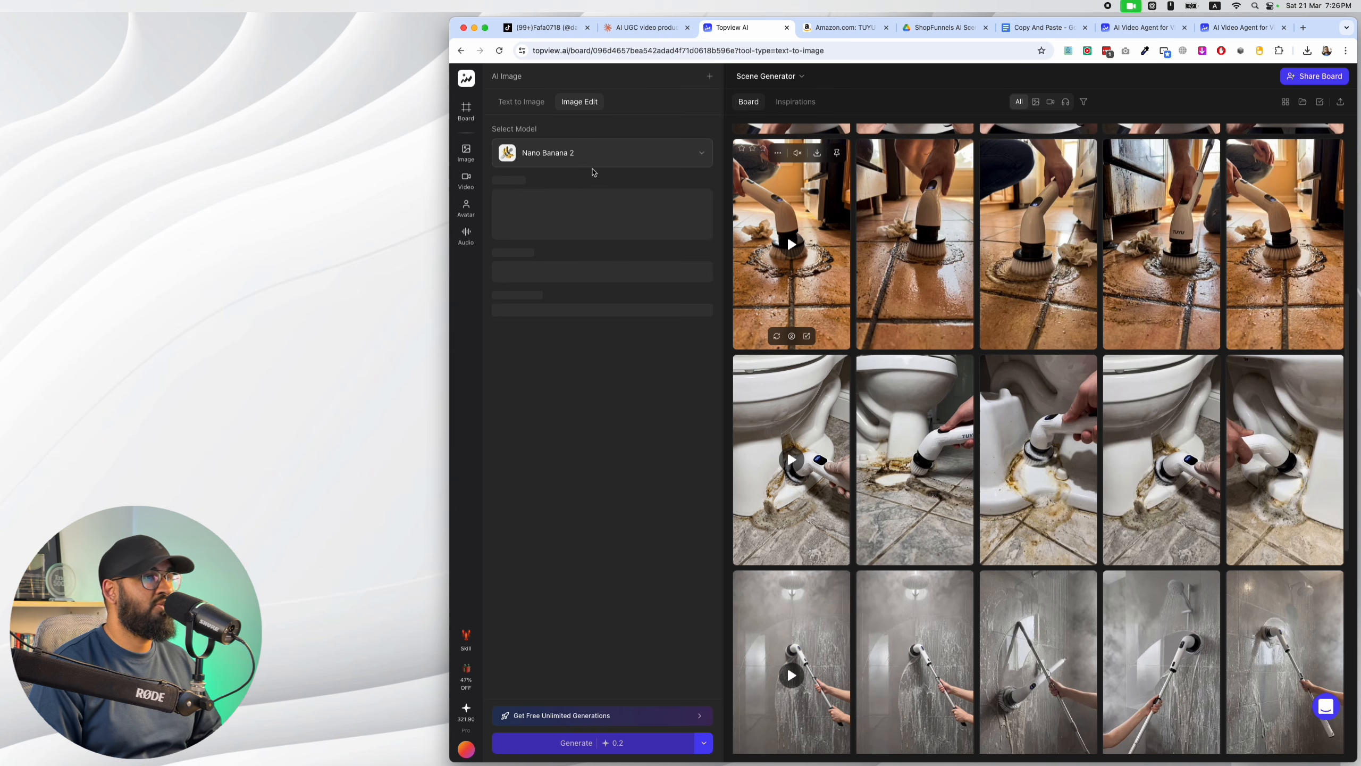
mouse_move(530, 214)
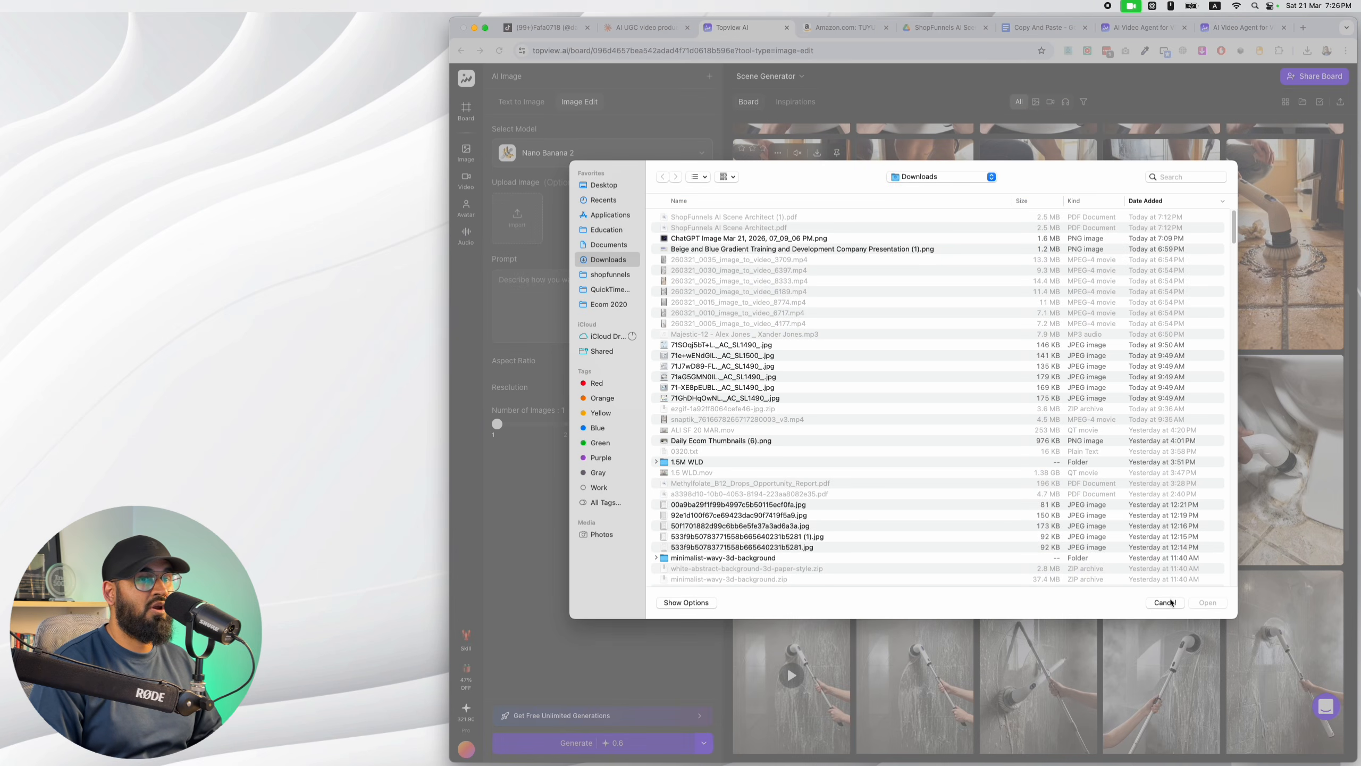
left_click(1171, 601)
Check Claude's Scene 1 reference image instruction and upload the matching flat-lay product image, 71GhDHqOwNL._AC_SL1490_.jpg, to Topview's Image Edit tool.
left_click(646, 28)
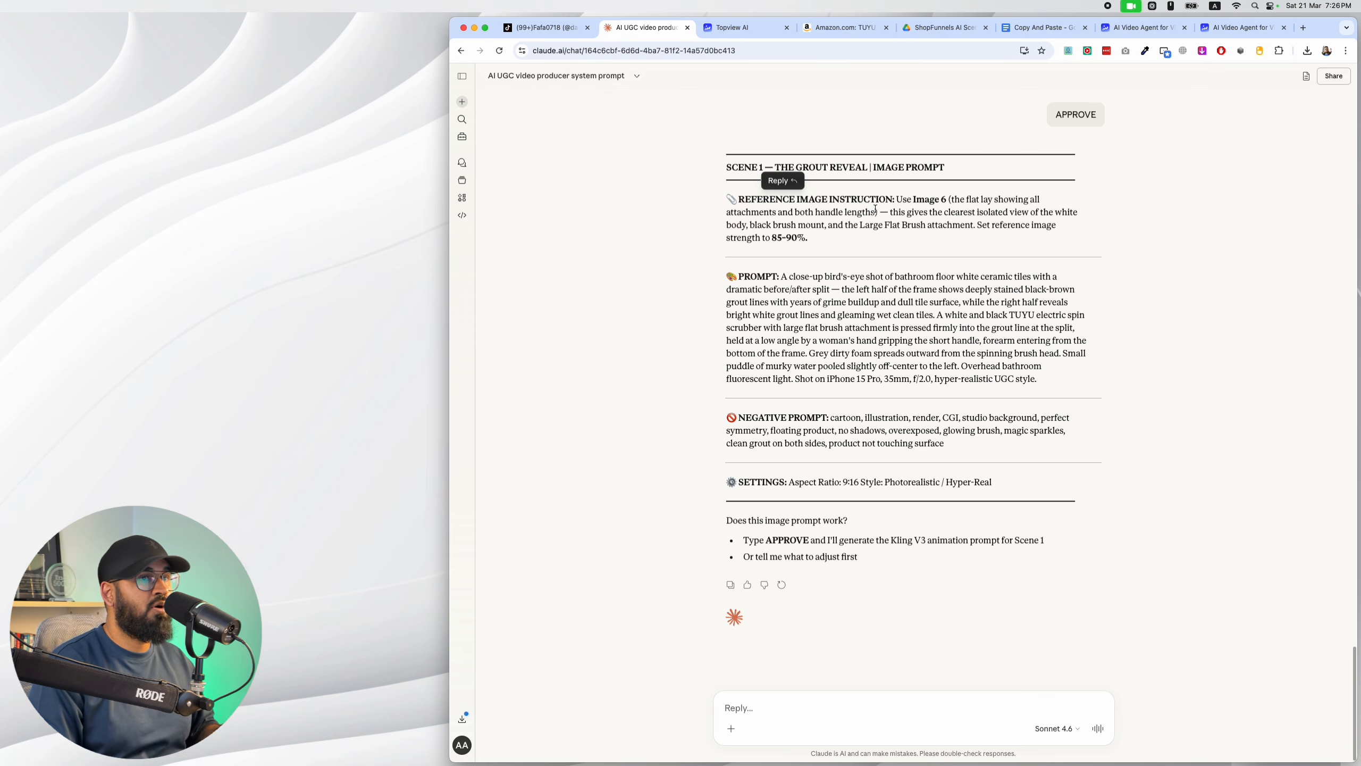
left_click_drag(898, 201, 955, 200)
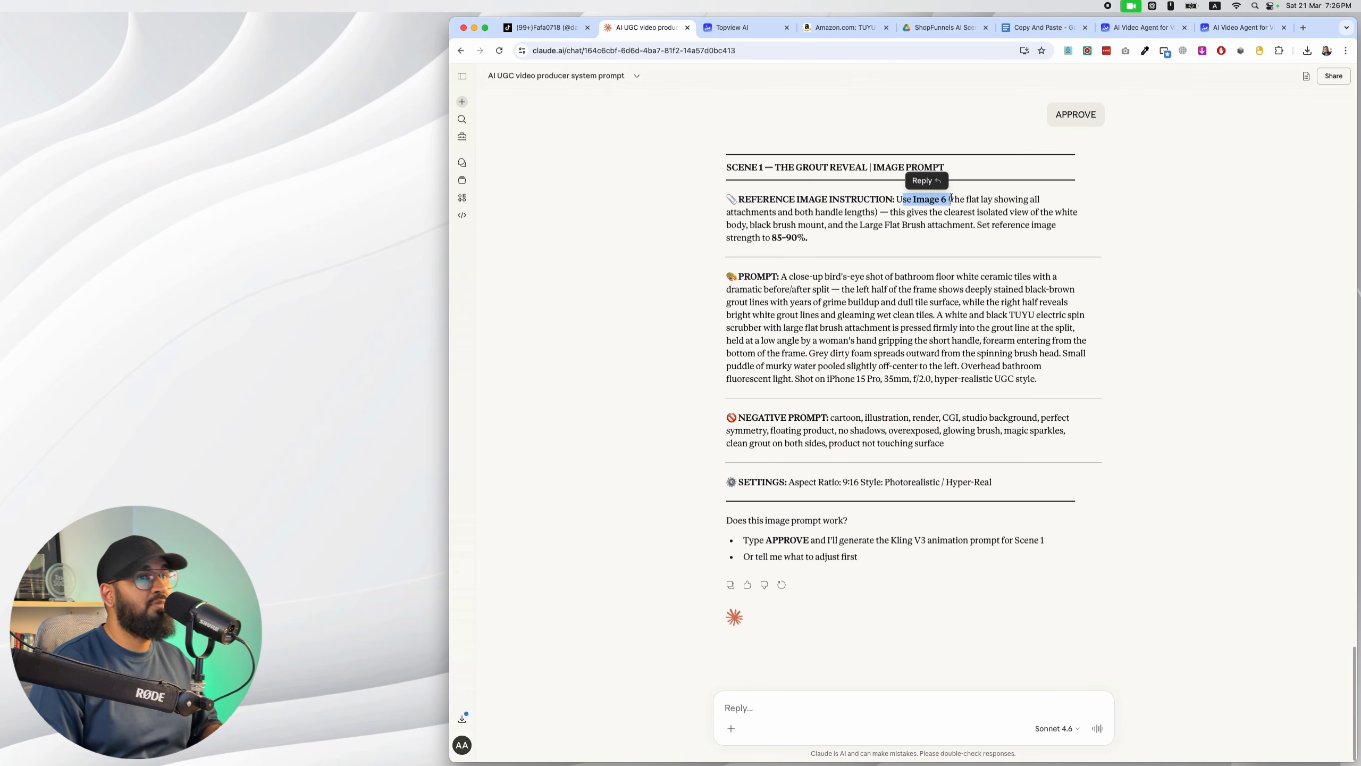
left_click(958, 199)
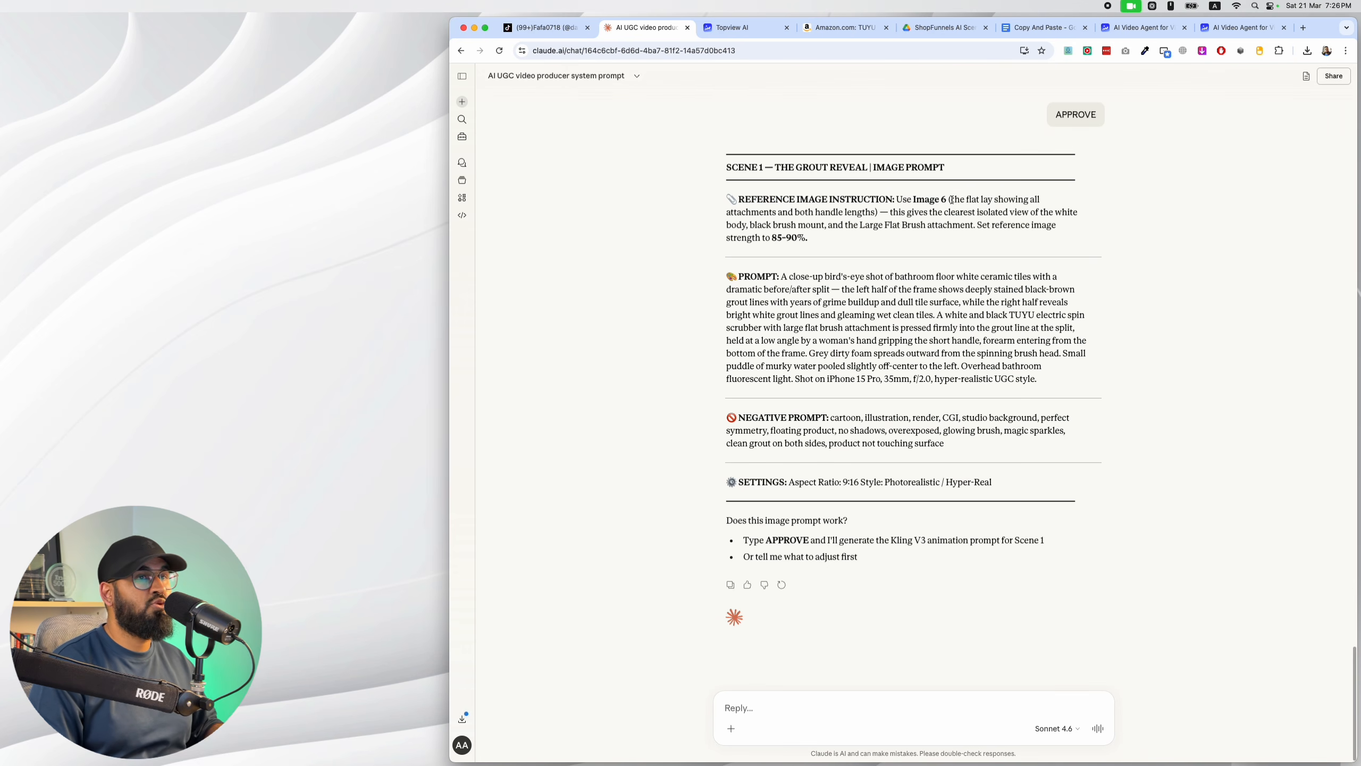
left_click_drag(952, 200, 879, 212)
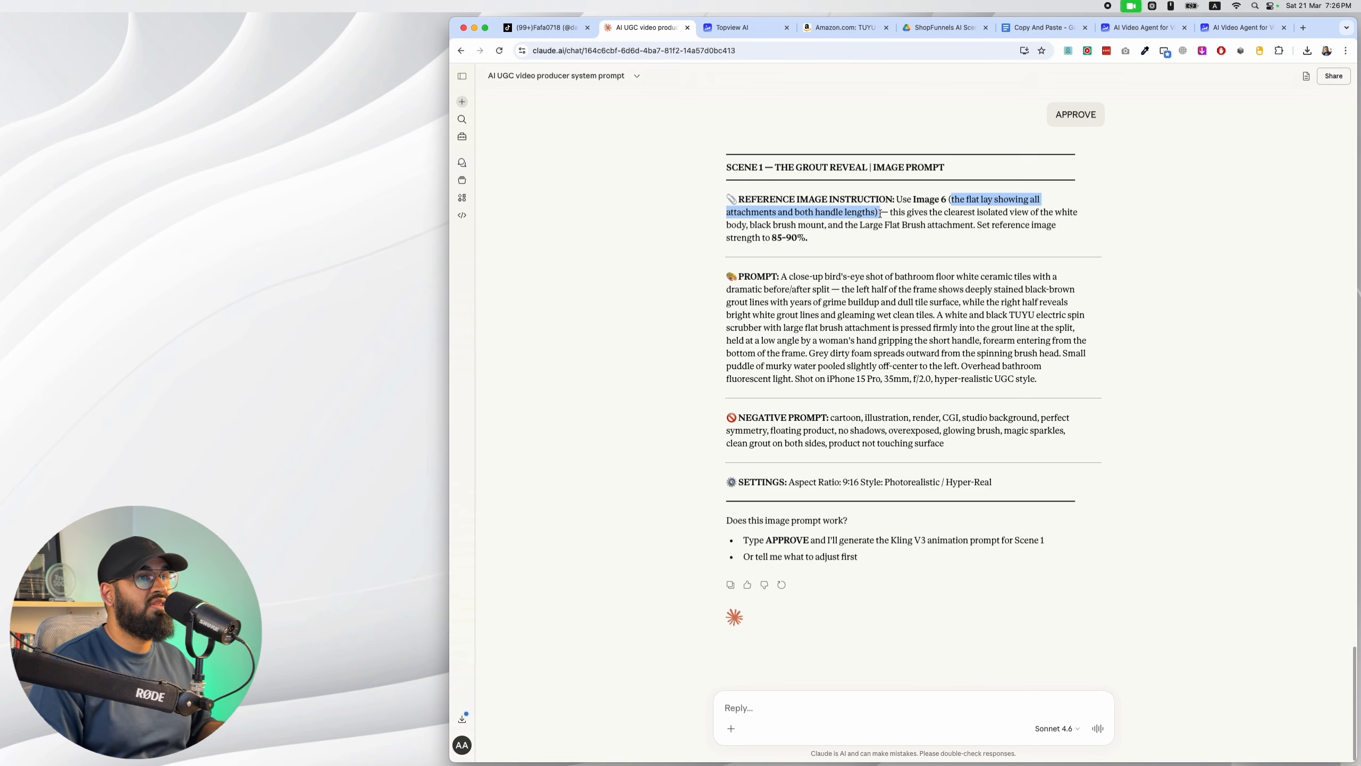
left_click(728, 29)
left_click(517, 217)
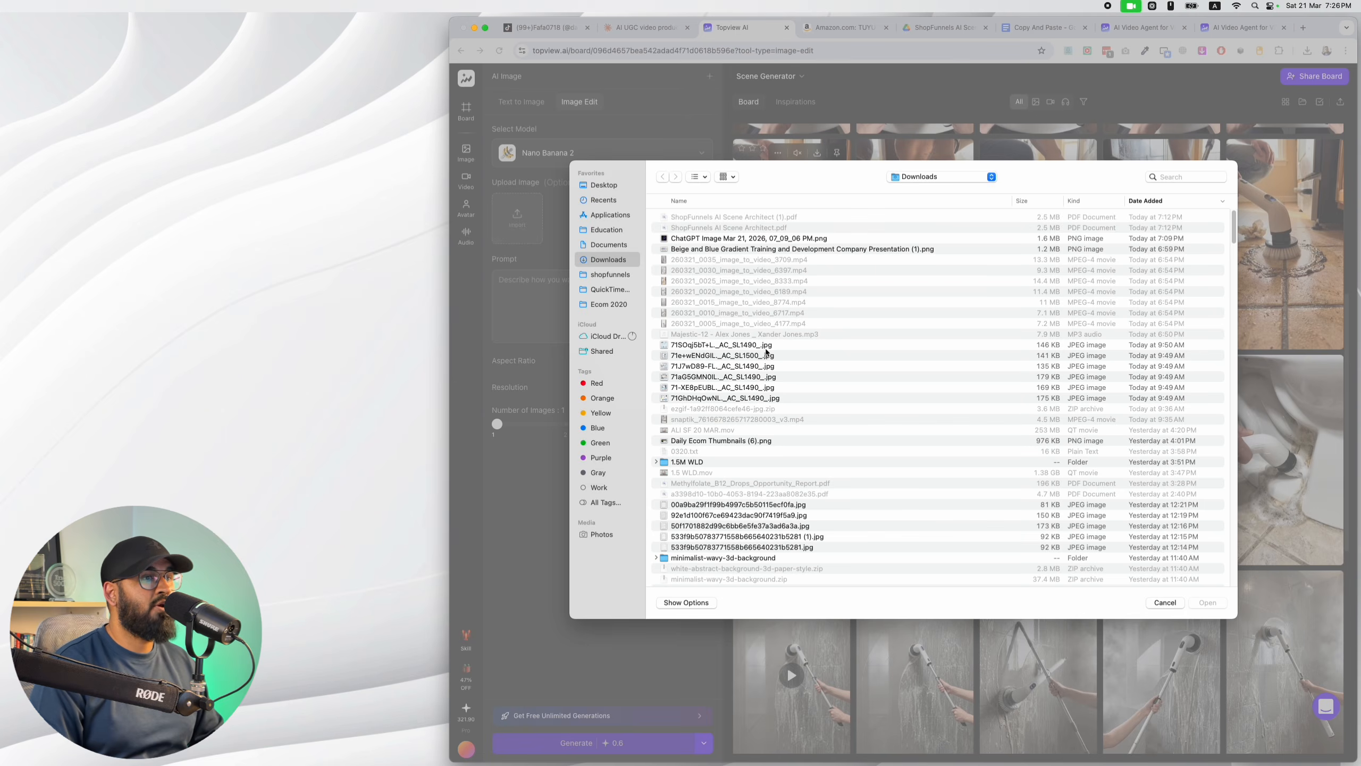
left_click(766, 348)
key("space")
key("space")
left_click(768, 398)
key("space")
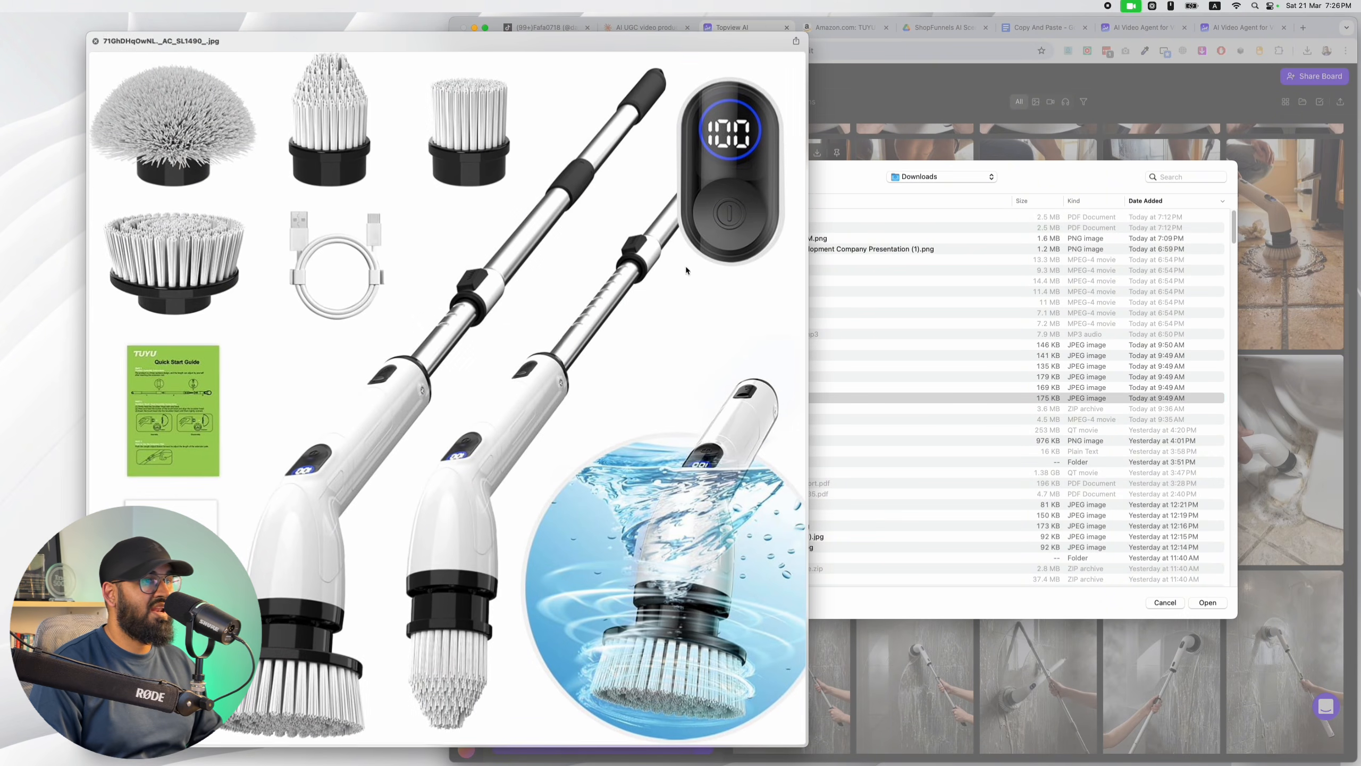
key("space")
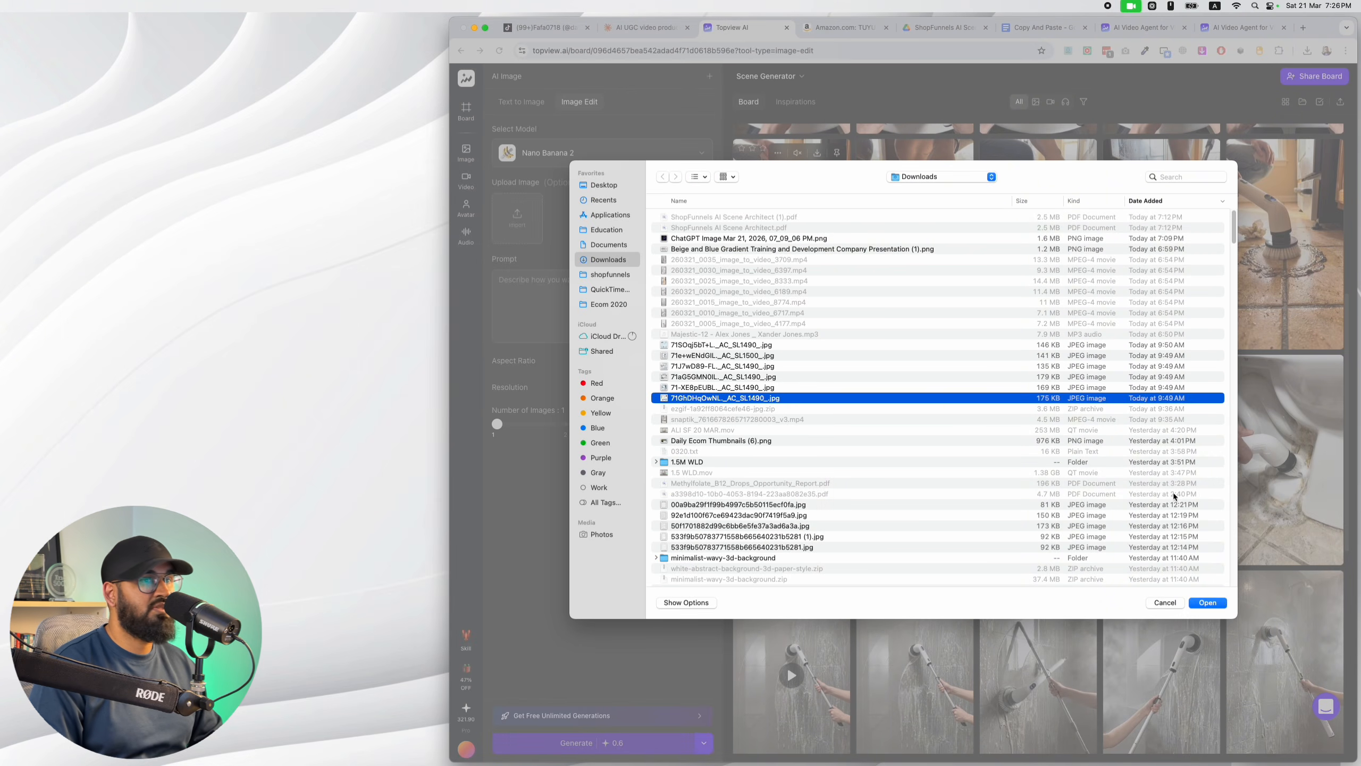
left_click(1225, 602)
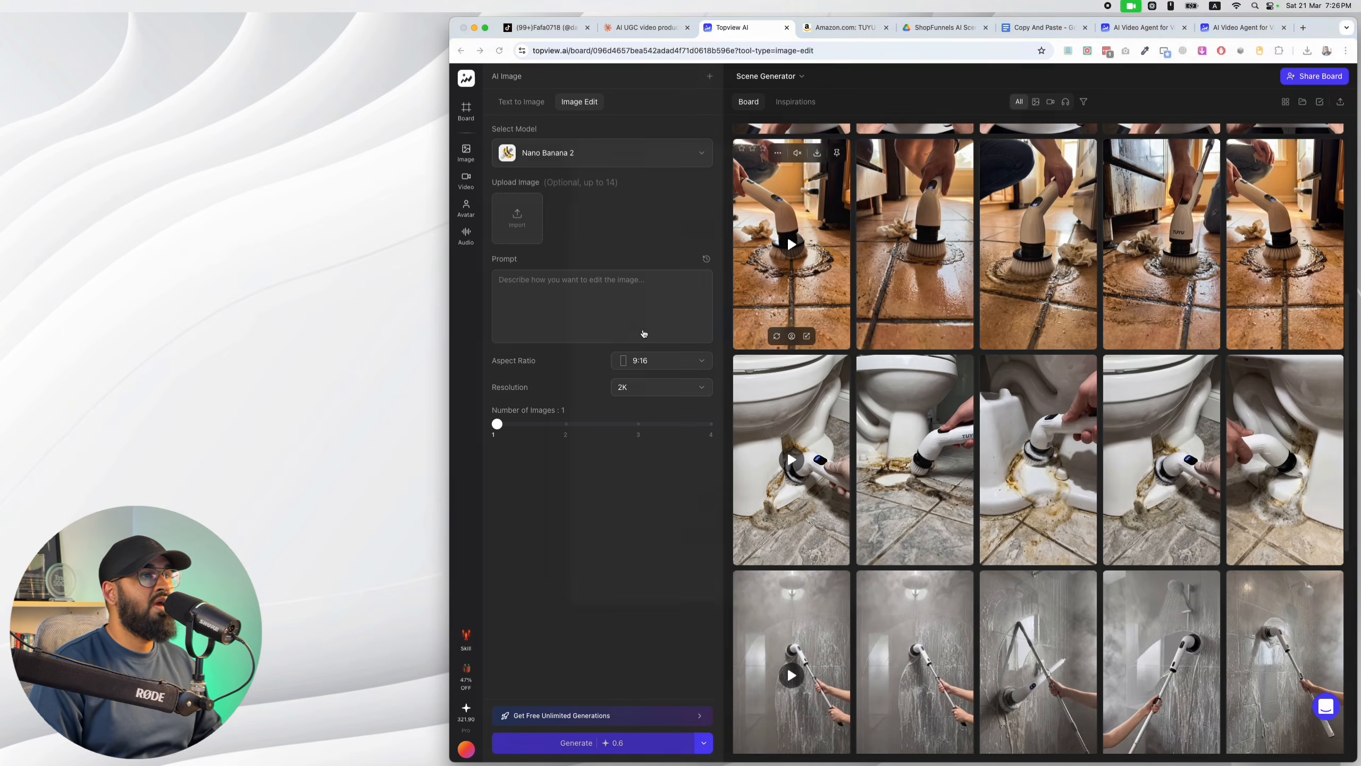
Copy Claude's Scene 1 grout reveal image prompt into the prompt of Topview's Image Edit tool.
left_click(647, 28)
mouse_move(1037, 379)
left_mouse_down()
mouse_move(778, 276)
mouse_move(1037, 379)
left_mouse_up()
key("super+c")
left_click(758, 240)
left_click(732, 27)
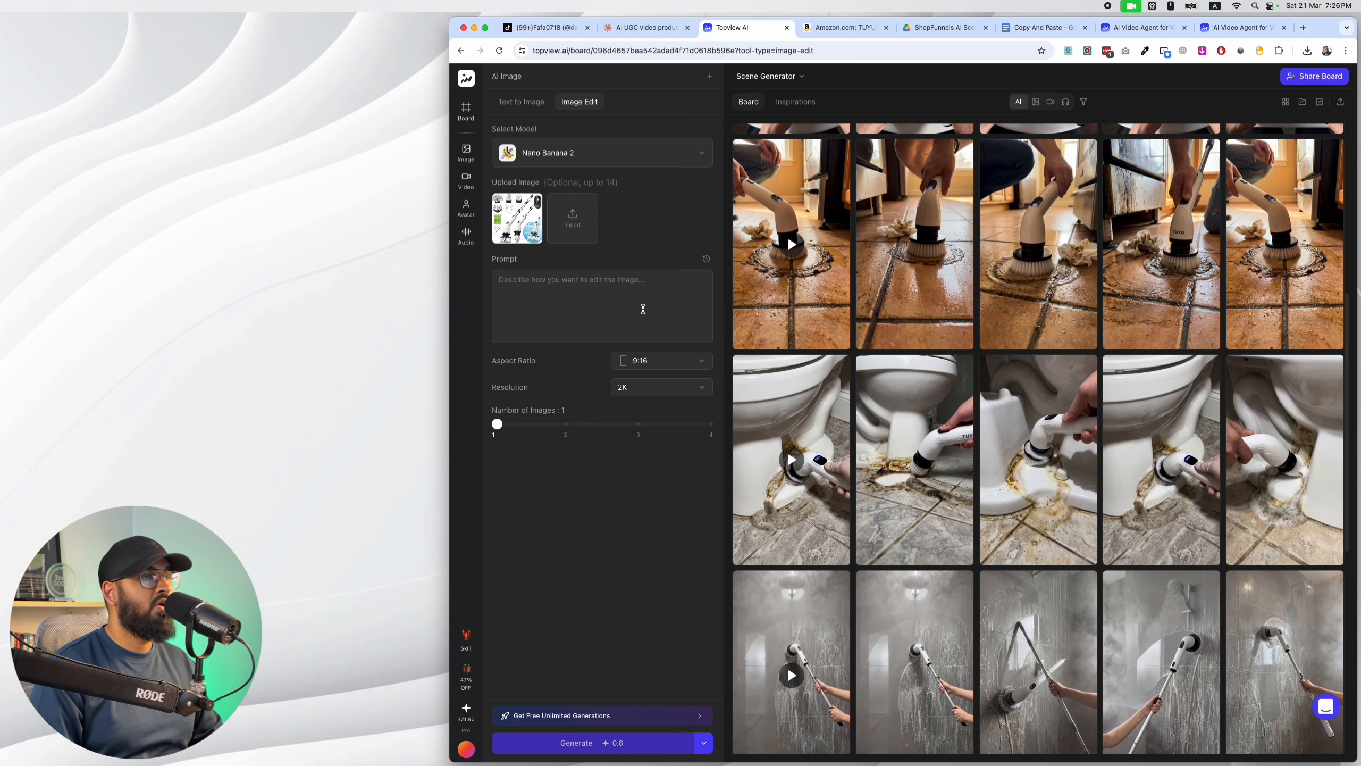
key("super+v")
Set the image's aspect ratio to 9:16 and its resolution to 4K.
left_click(650, 462)
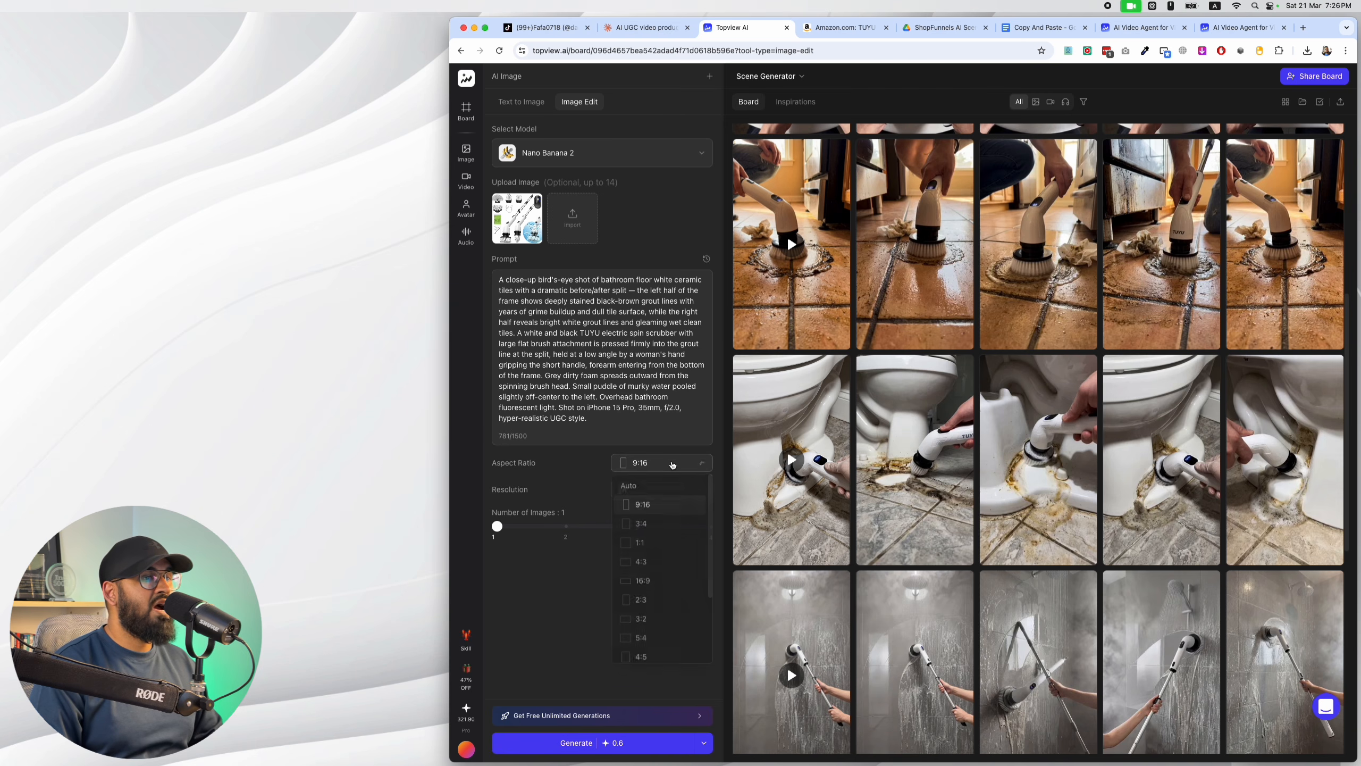
left_click(646, 507)
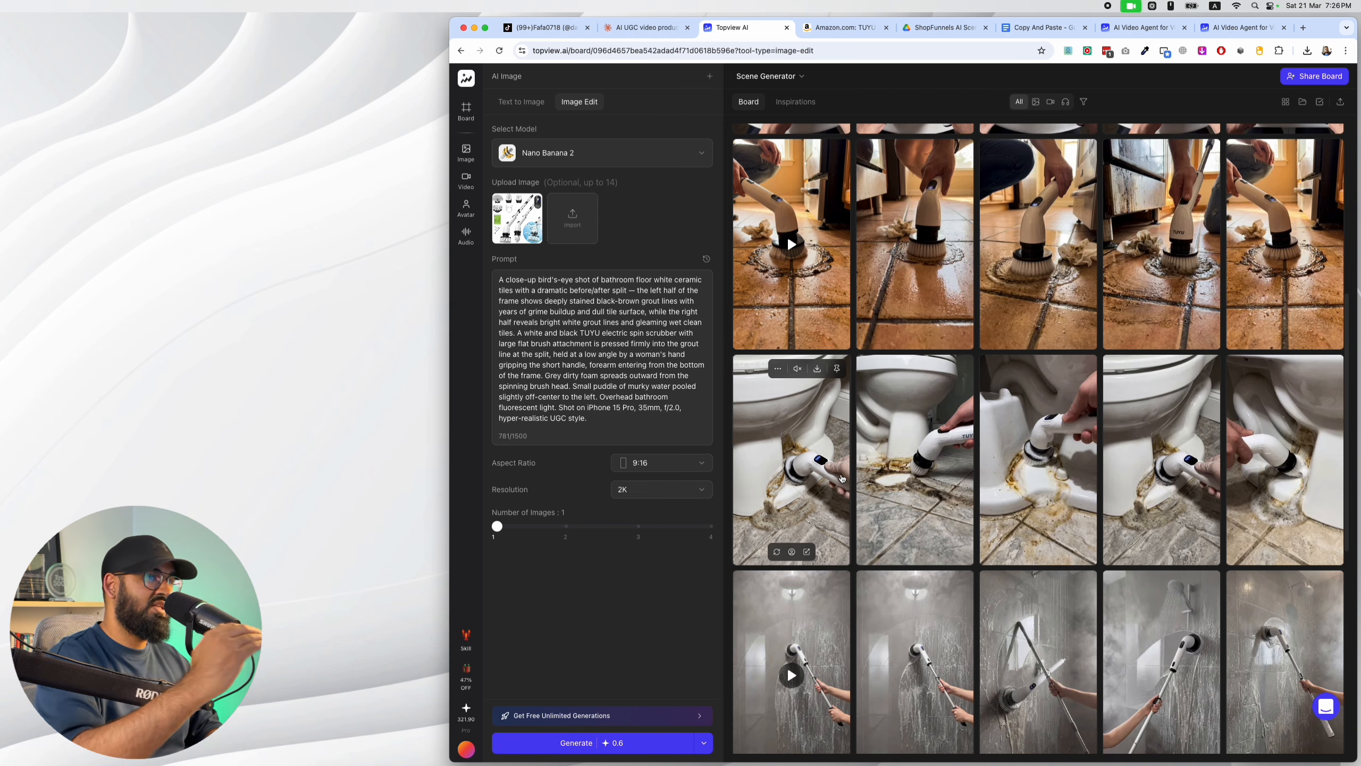
left_click(680, 489)
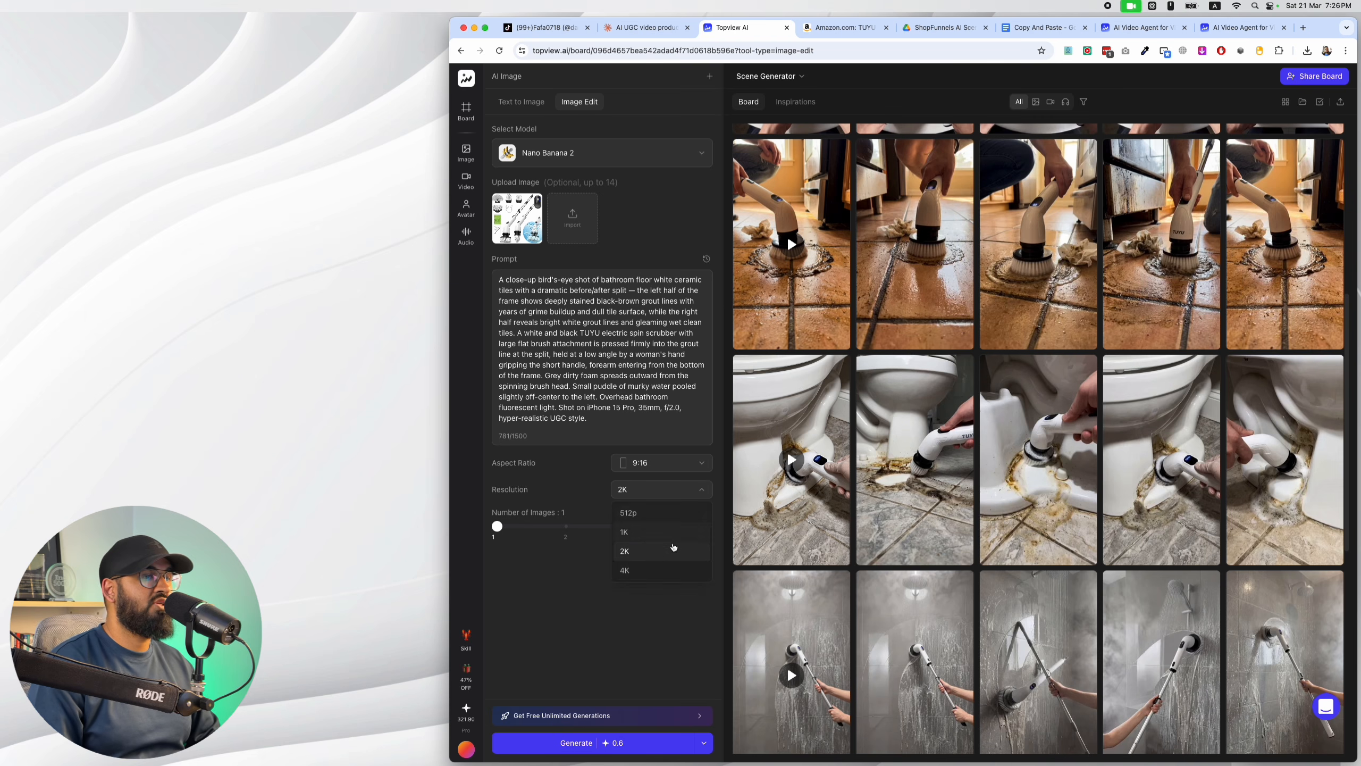
left_click(670, 573)
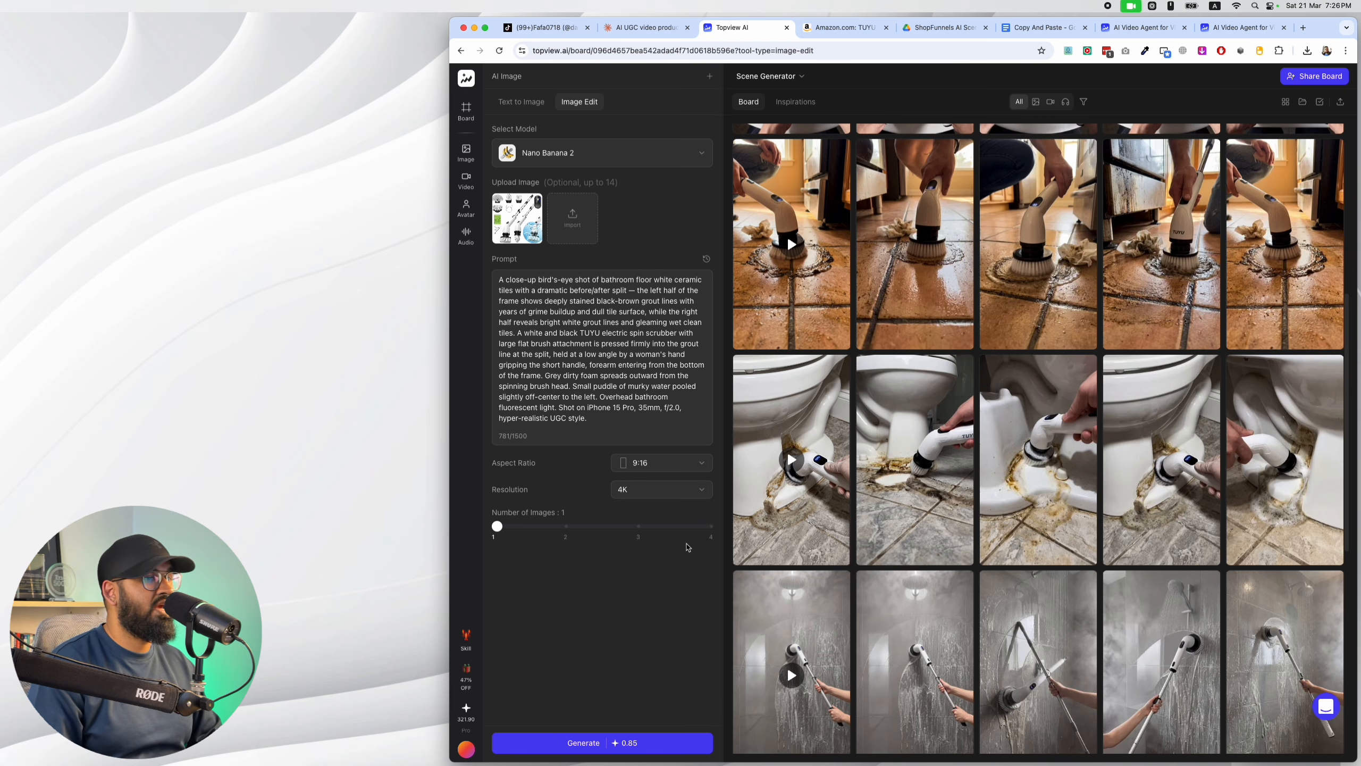
Set the number of images to generate to 4.
left_click(711, 529)
Examine the earlier shower wall and blackened grout images on the board, comparing how the scrubber looks in different variations.
scroll(922, 483, "down", 5)
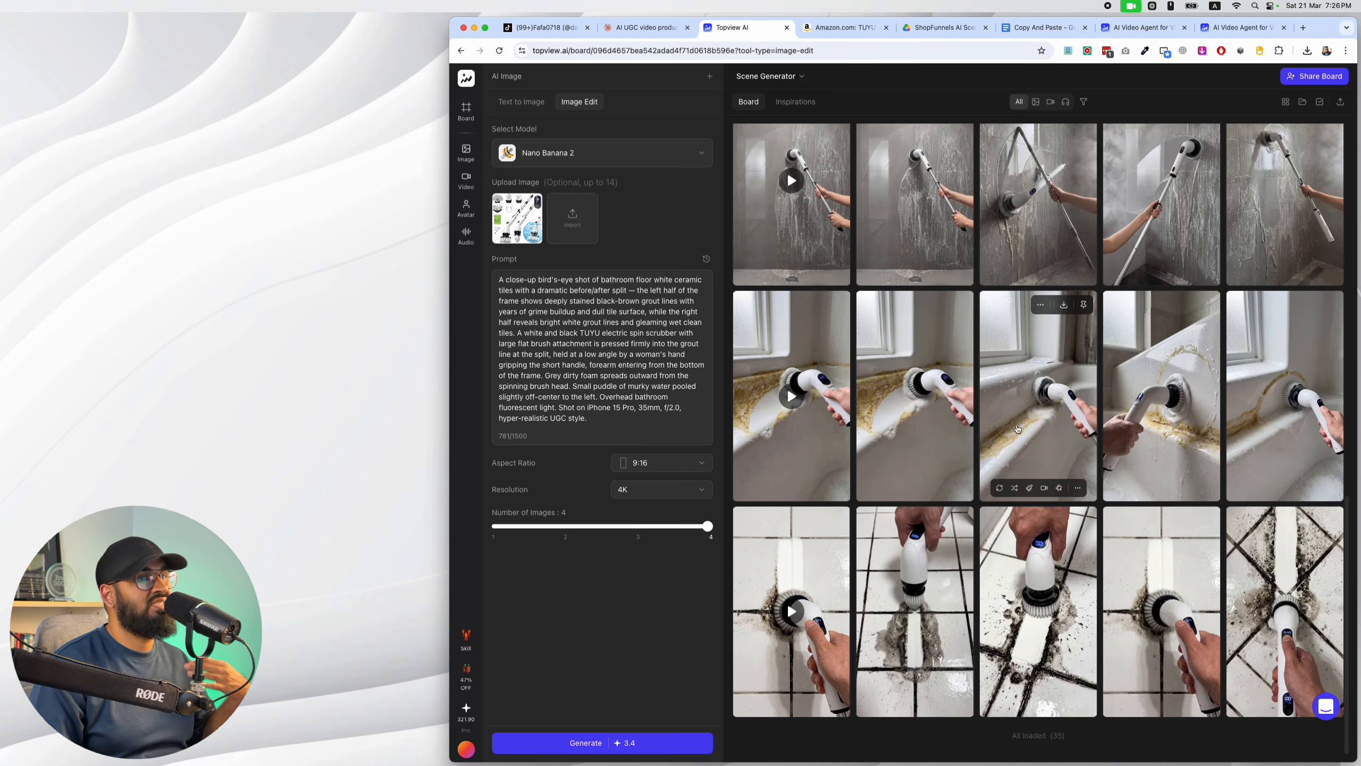
scroll(1152, 376, "up", 3)
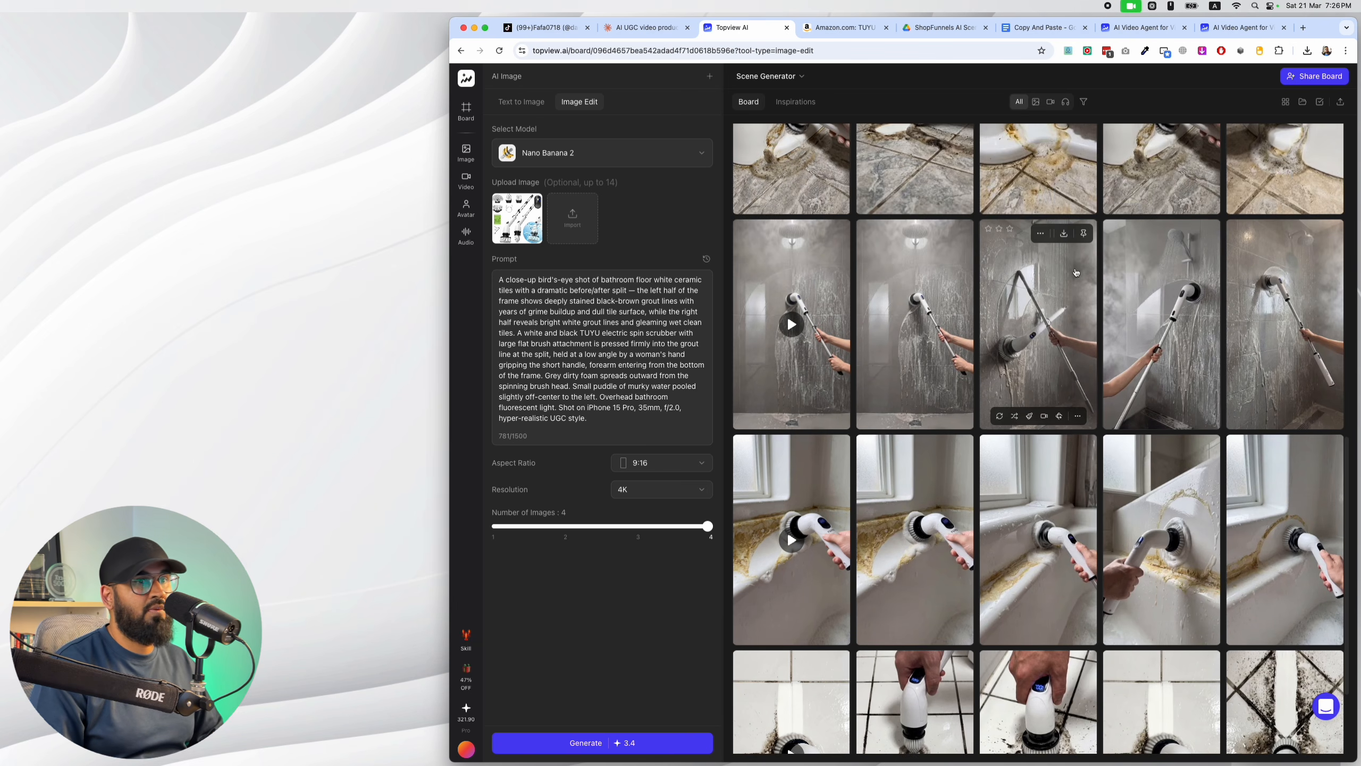
left_click(1057, 331)
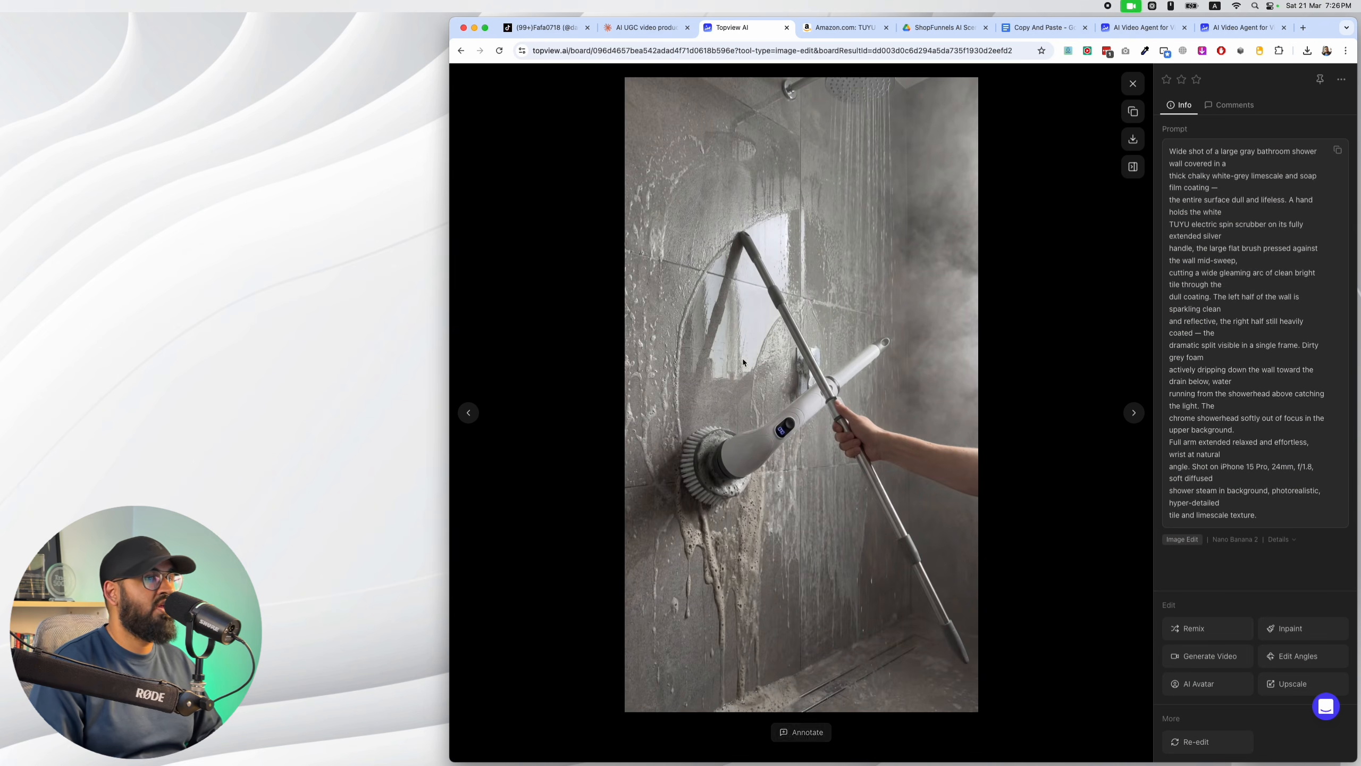
left_click(1133, 82)
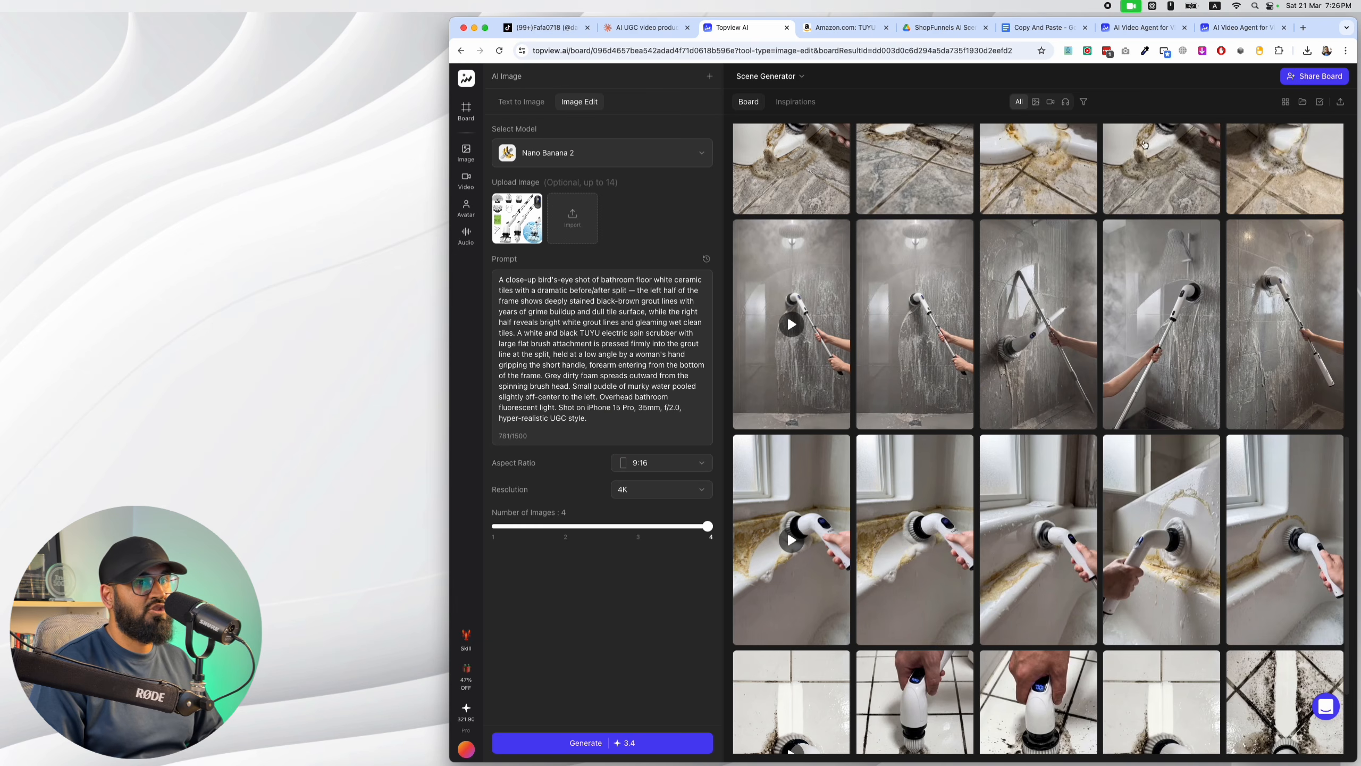
left_click(1252, 519)
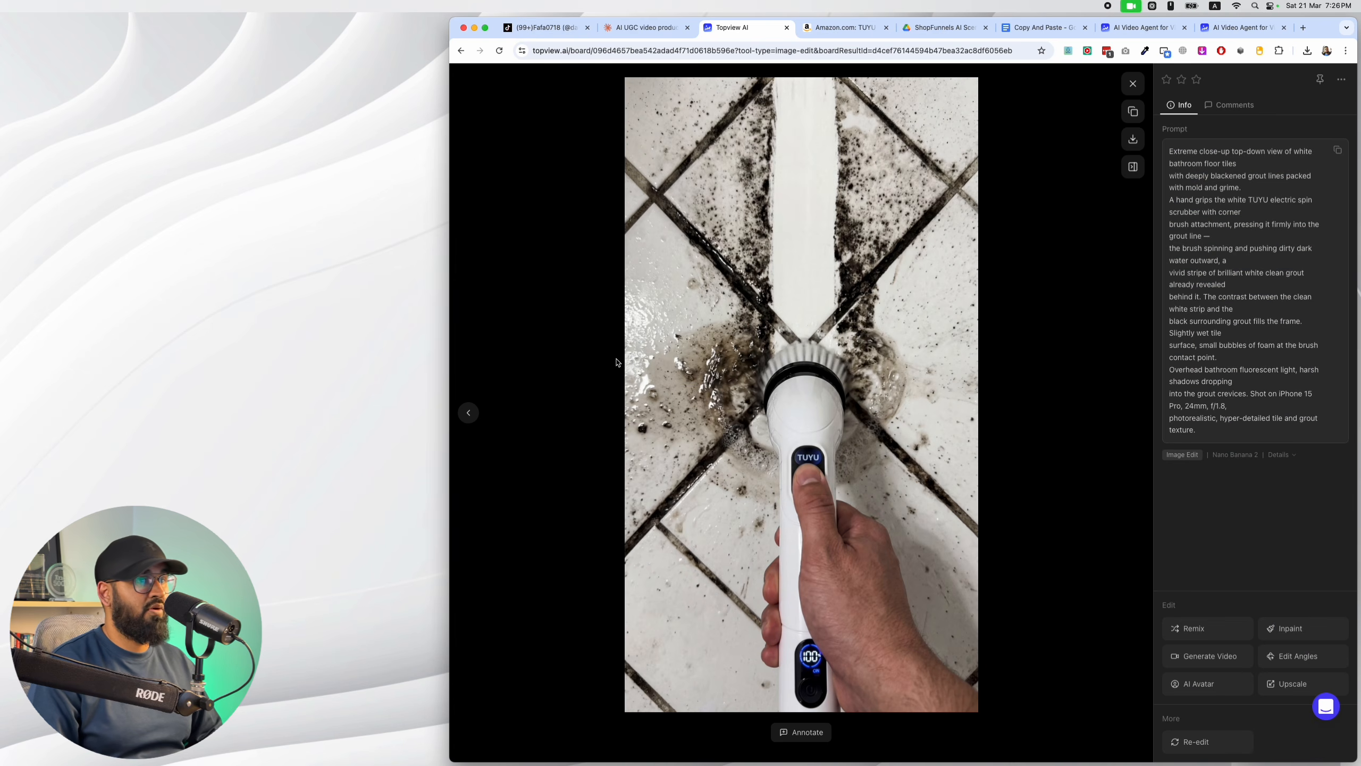
left_click(468, 414)
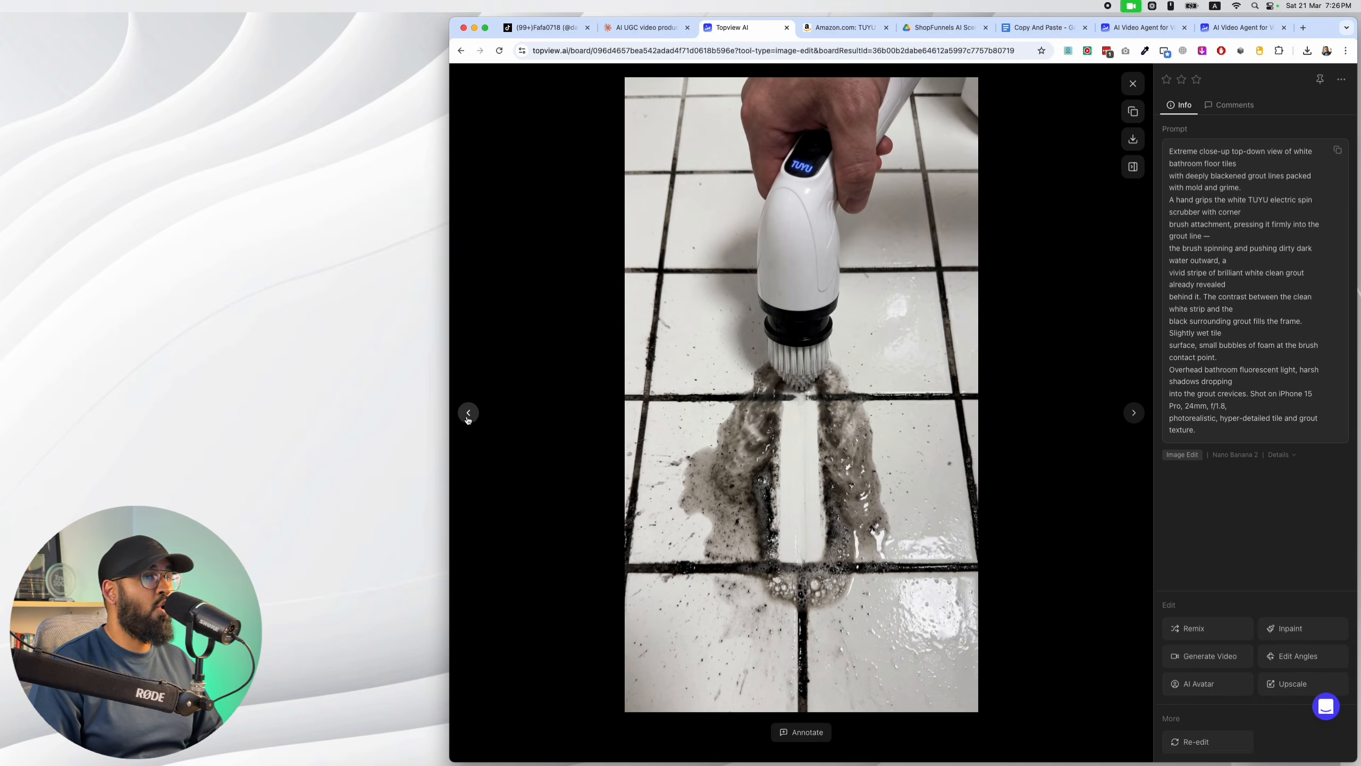
left_click(1126, 412)
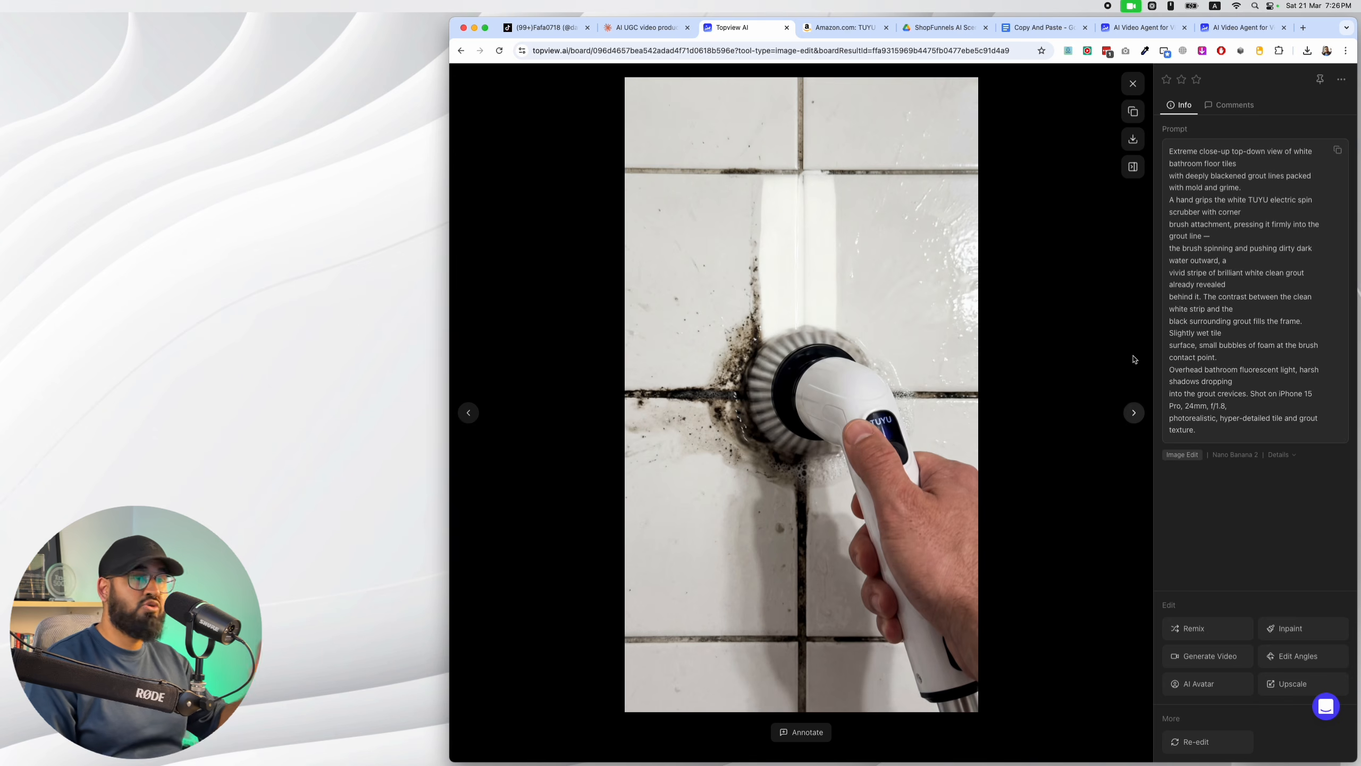
left_click(1134, 91)
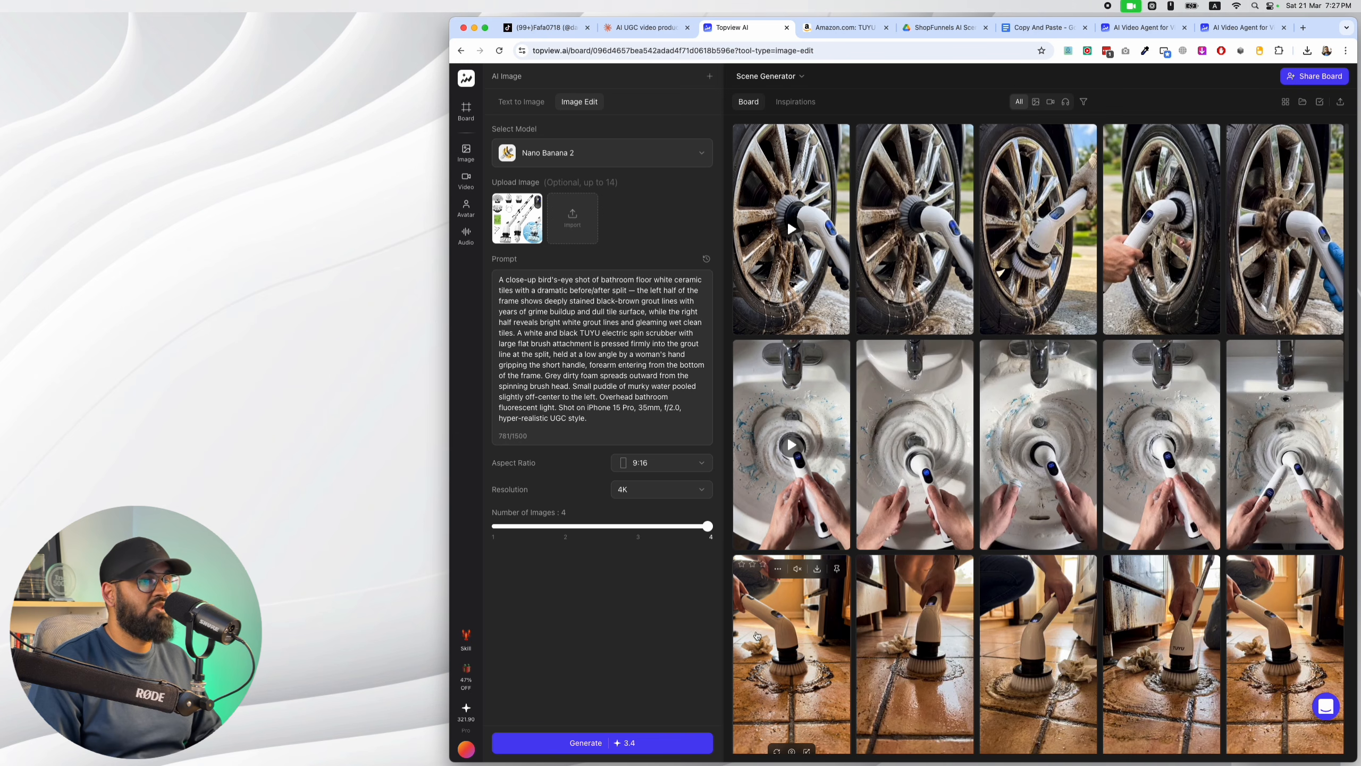
Generate the Scene 1 grout reveal images and review the resulting variations at full size.
left_click(650, 743)
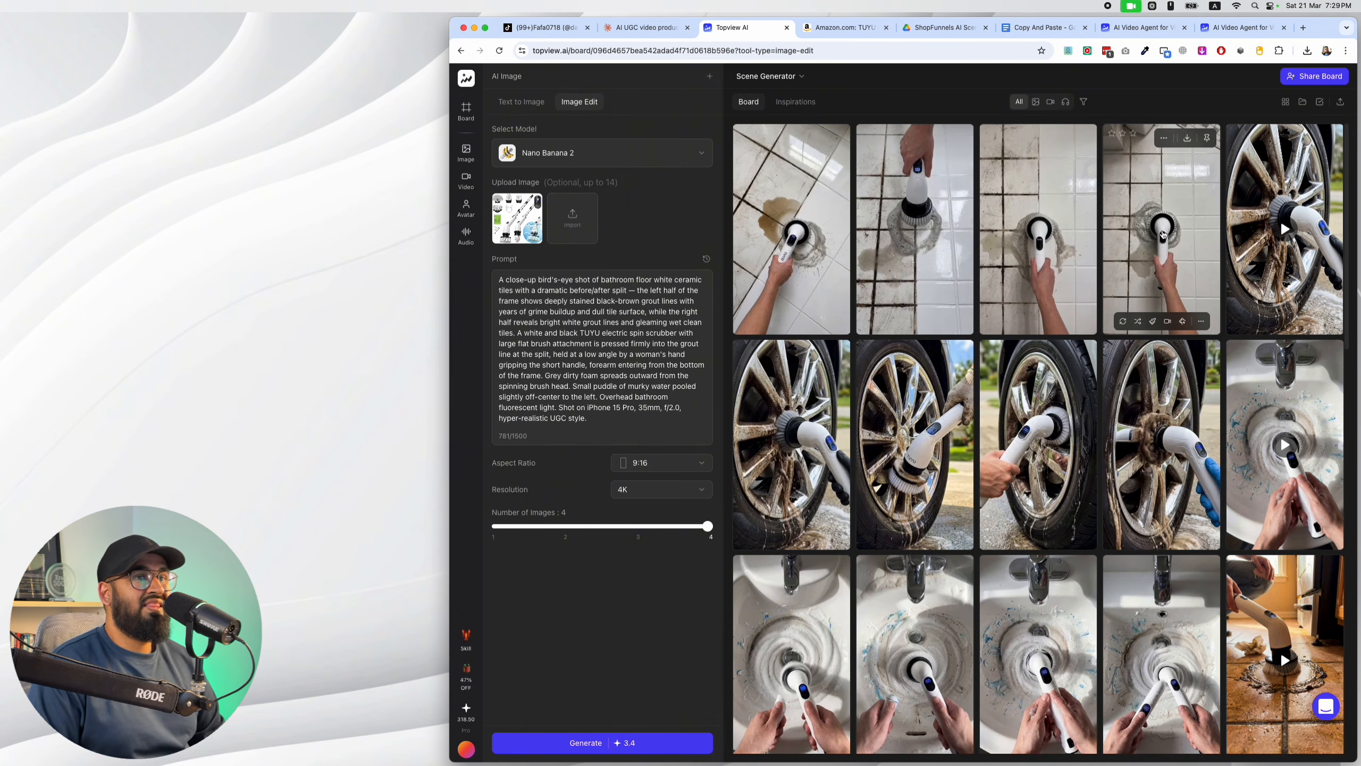
left_click(1163, 234)
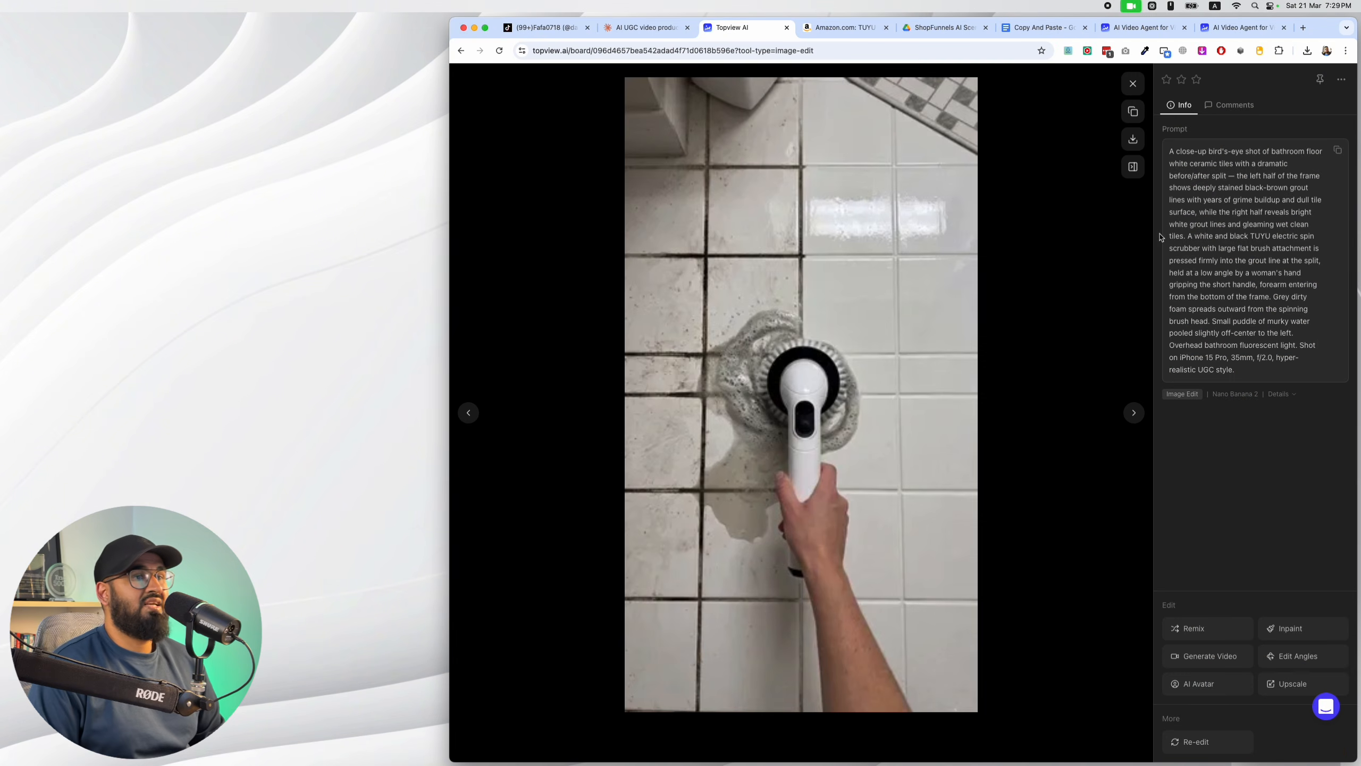
left_click(468, 413)
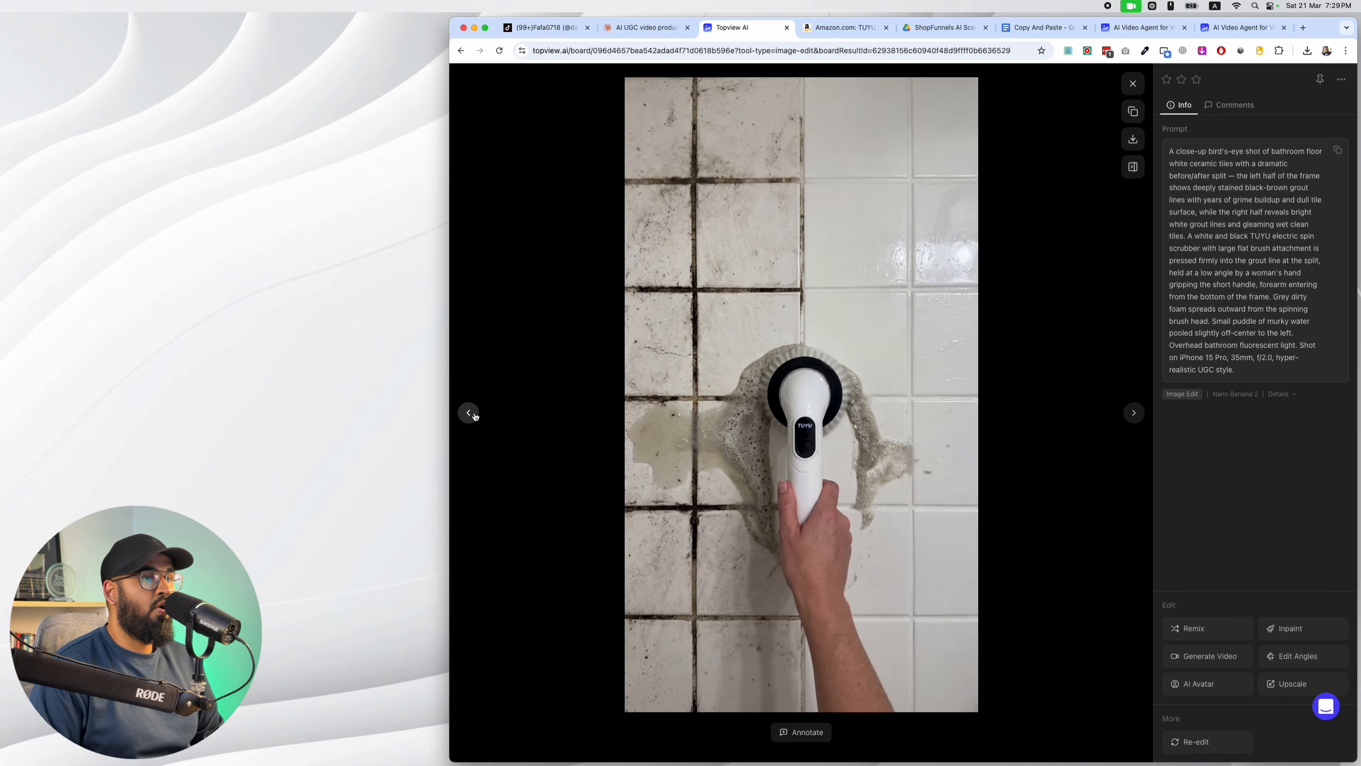
left_click(469, 412)
left_click(469, 413)
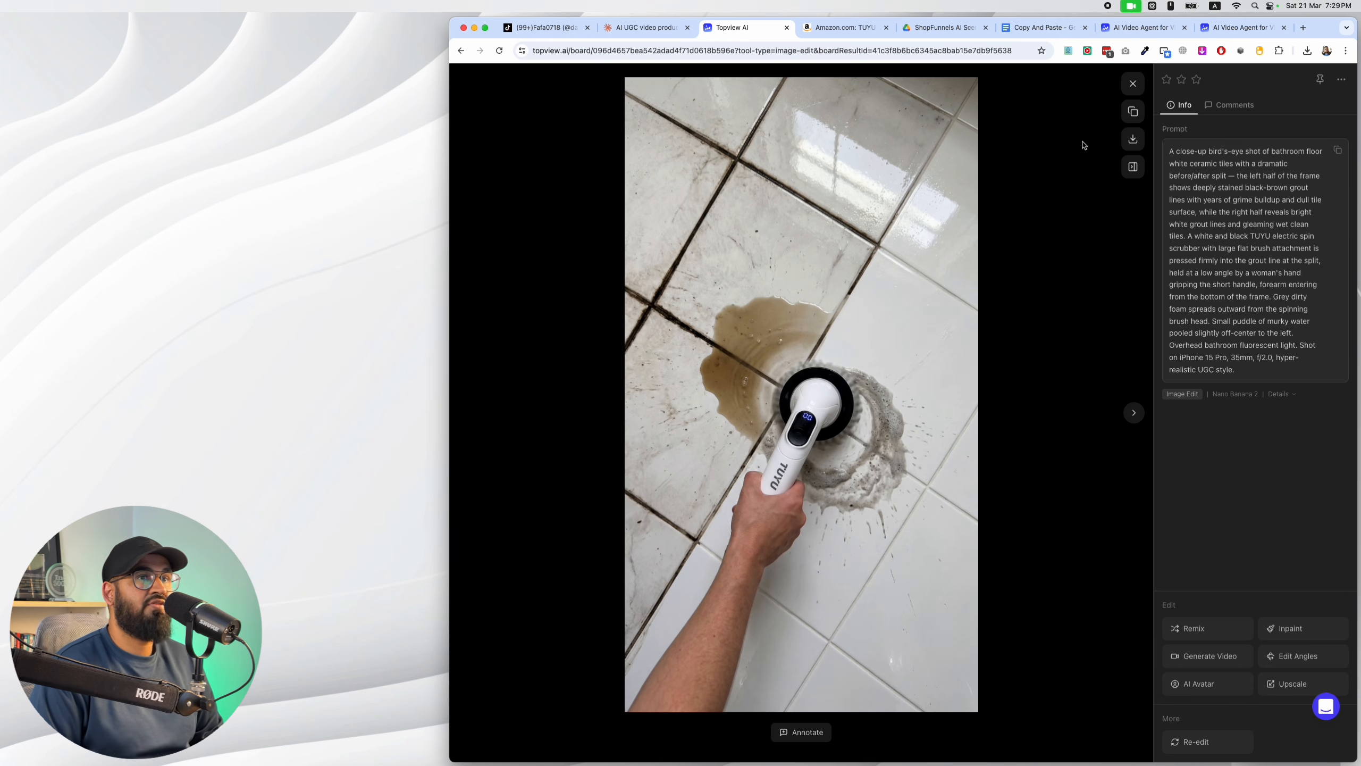
left_click(1132, 84)
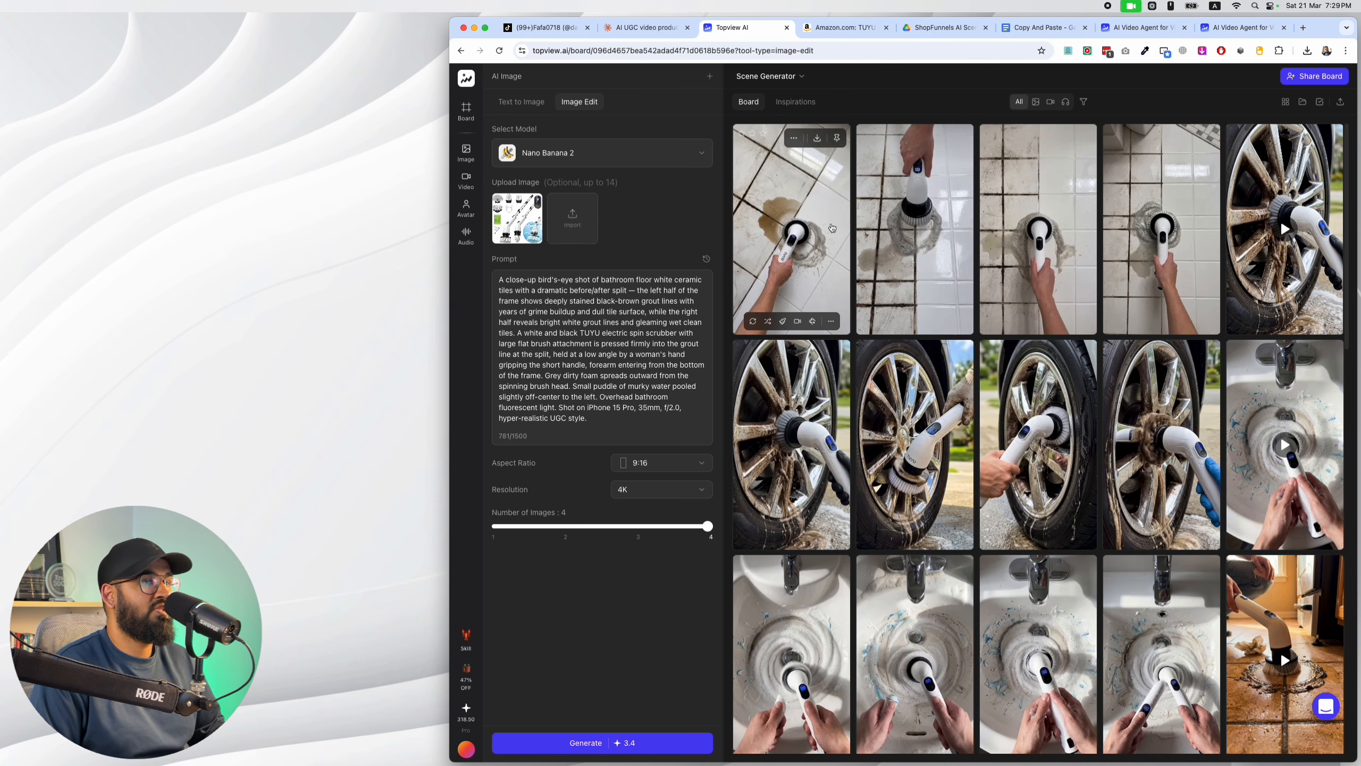
Switch to the Claude chat and reply APPROVE to request the Kling V3 animation prompt for Scene 1.
left_click(657, 27)
left_click(808, 540)
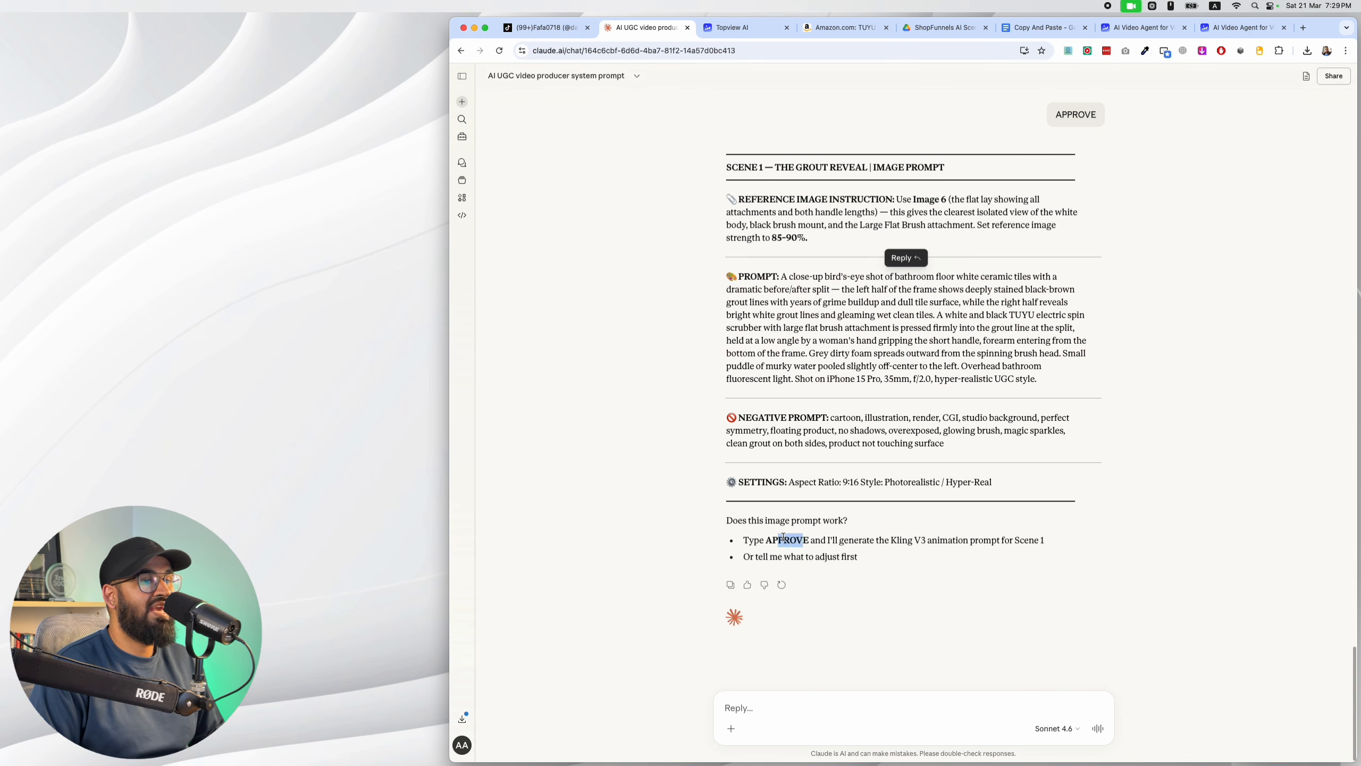
left_click_drag(809, 539, 765, 540)
key("super+c")
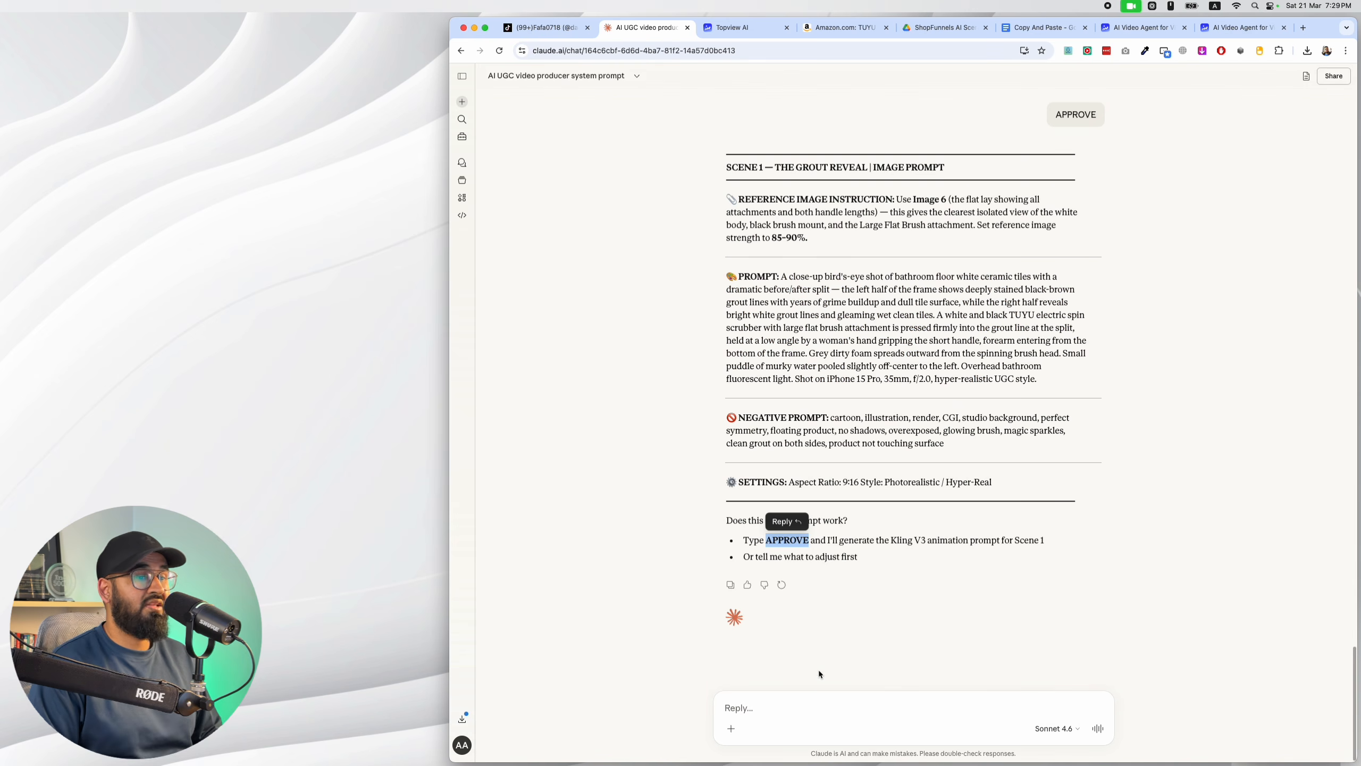
left_click(802, 709)
key("super+v")
key("Return")
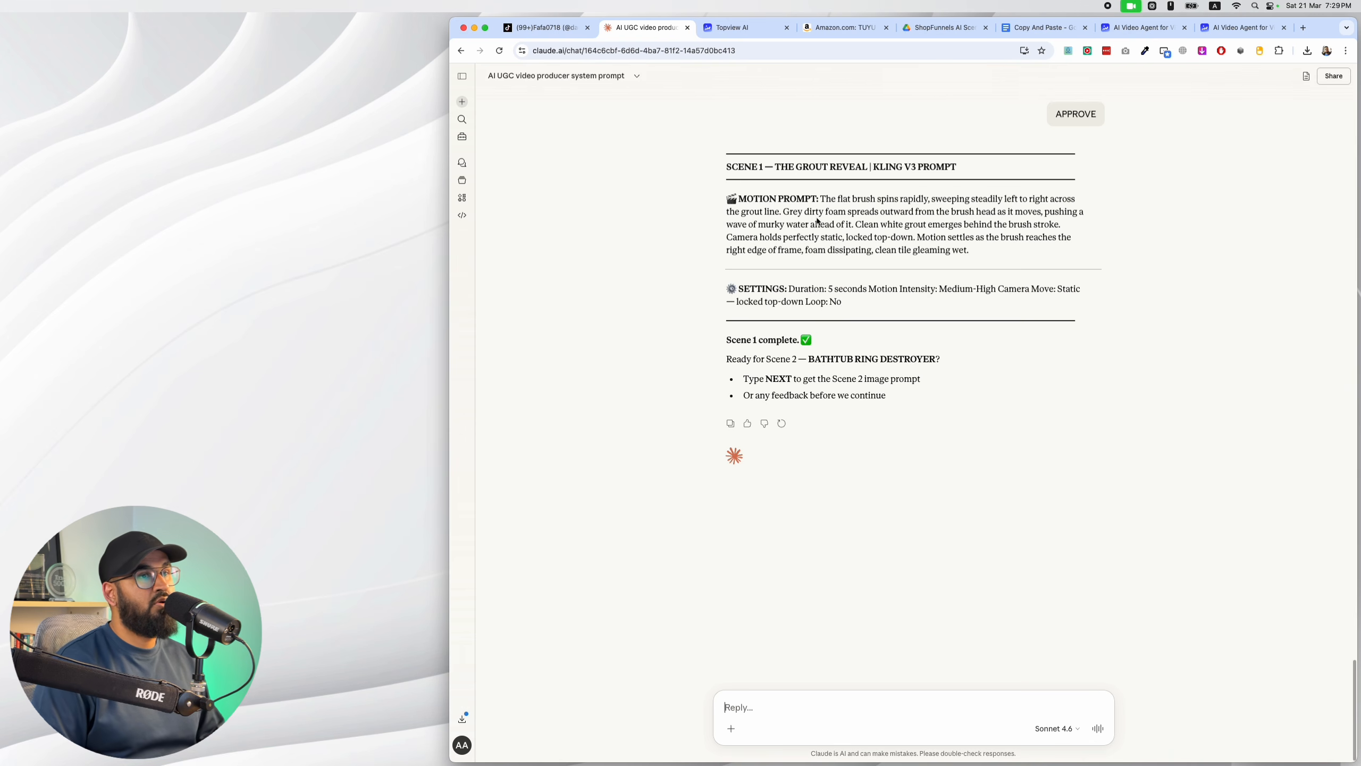
Copy the Scene 1 grout reveal motion prompt from Claude's latest reply.
scroll(979, 133, "up", 5)
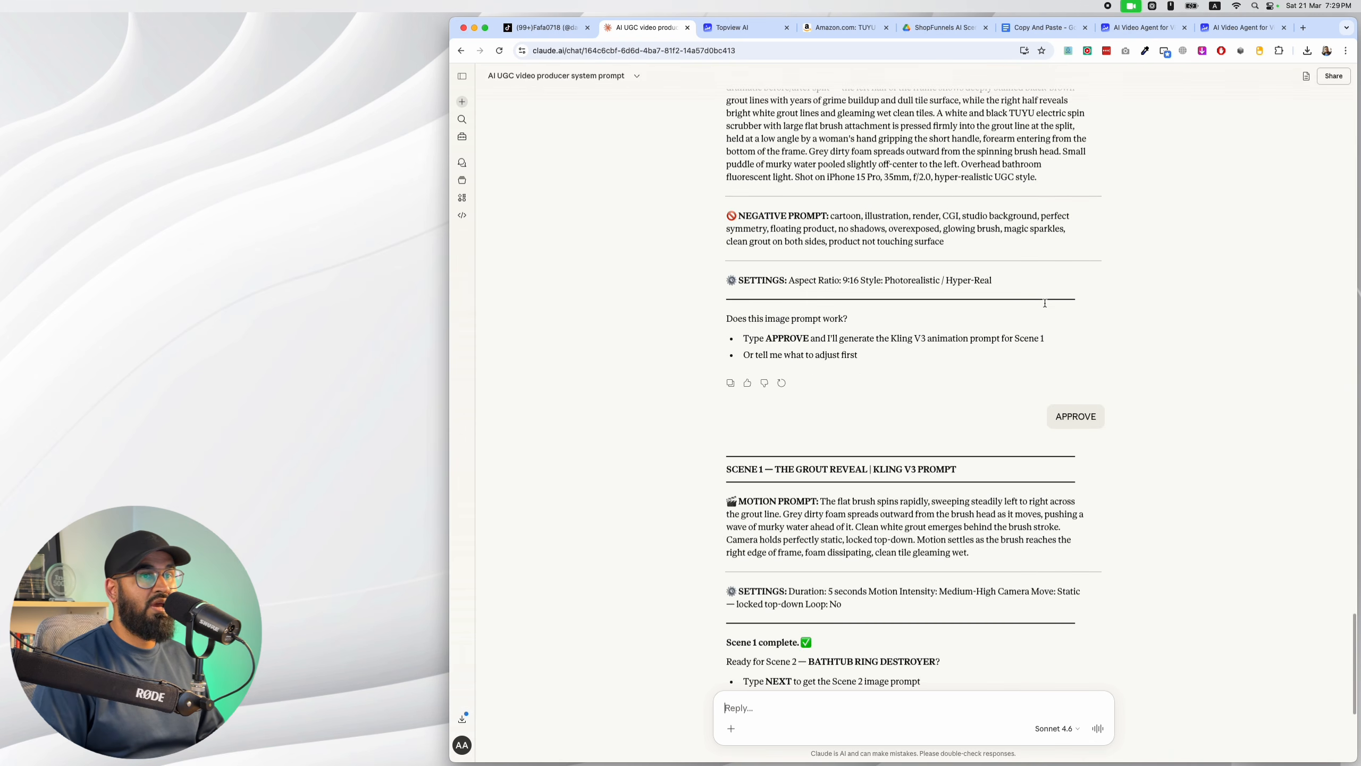
scroll(1042, 301, "down", 5)
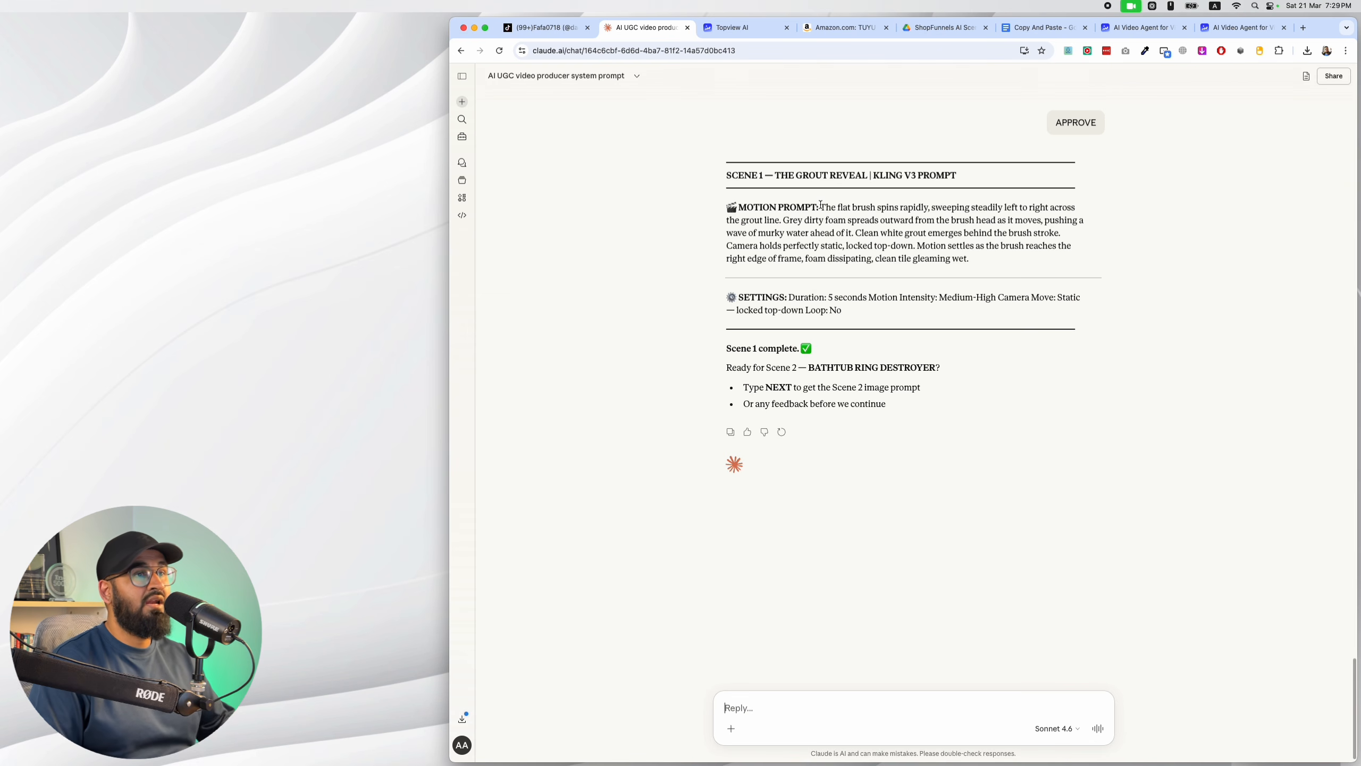
left_click_drag(824, 208, 992, 260)
key("super+c")
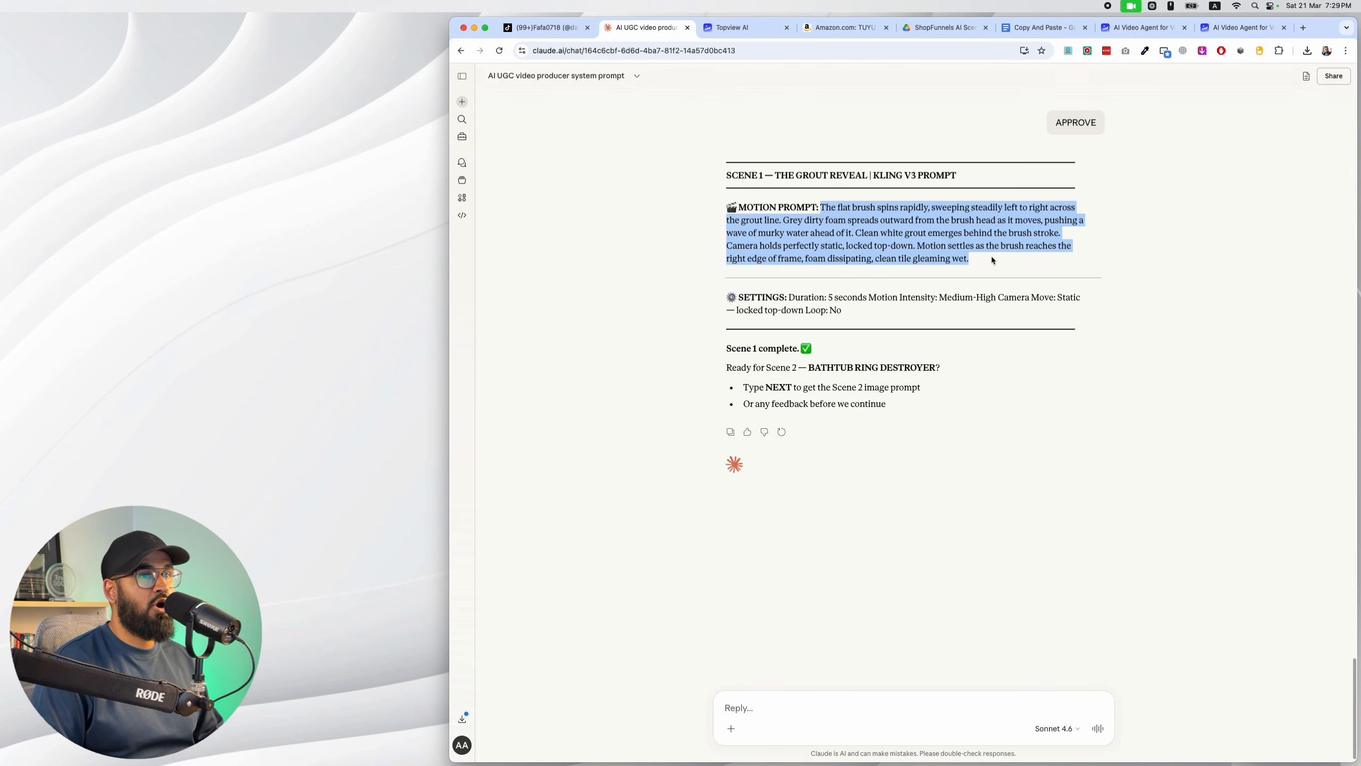
Switch to Topview, send the diagonal-tile grout image with the brown puddle to video generation, and select the Kling V3 model.
left_click(747, 28)
left_click(792, 257)
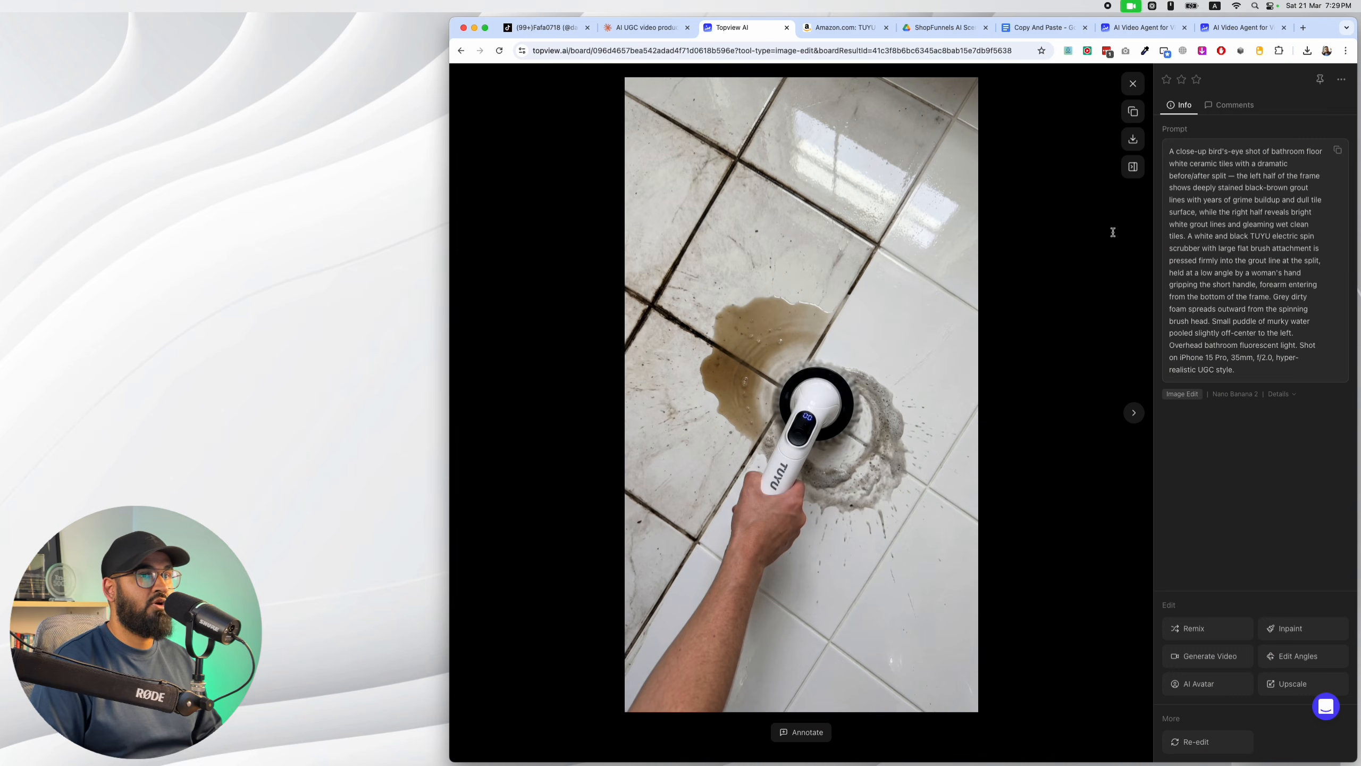
left_click(1206, 656)
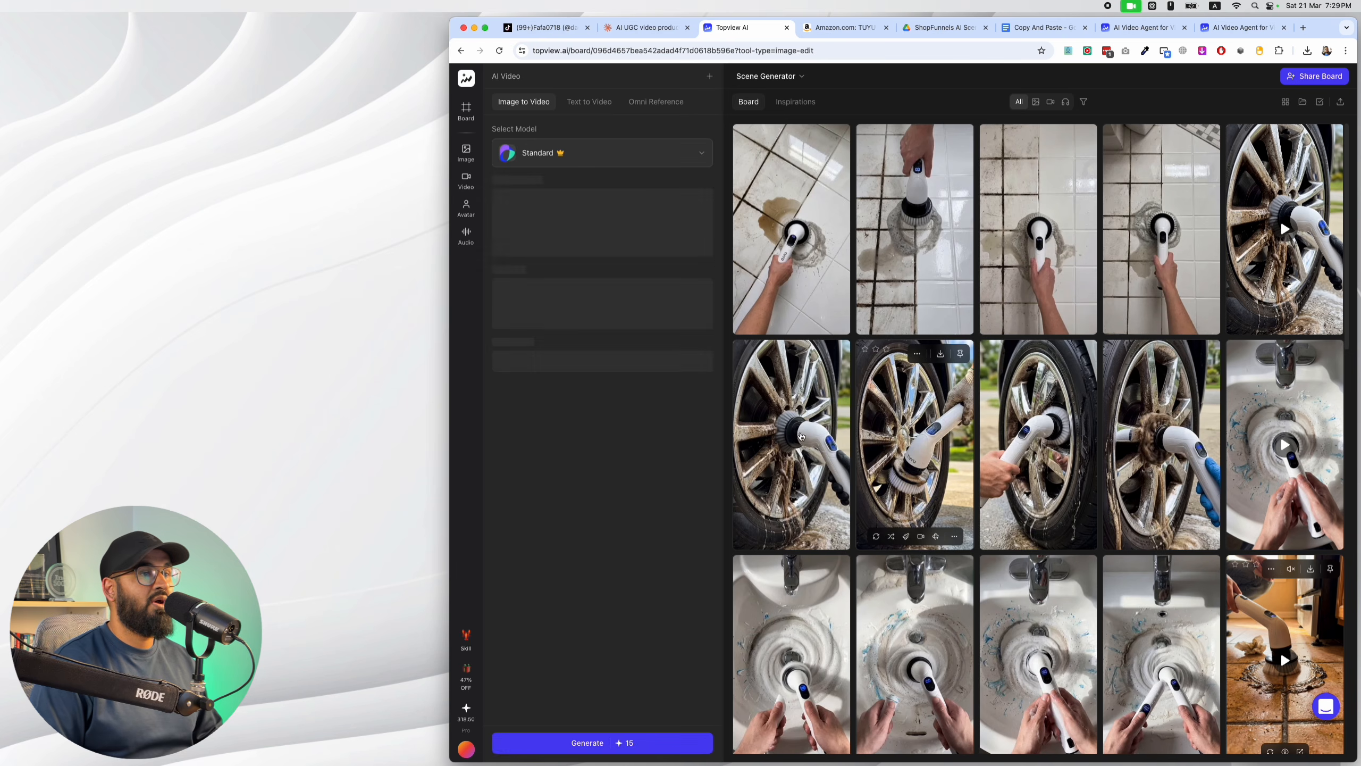
left_click(688, 160)
mouse_move(678, 217)
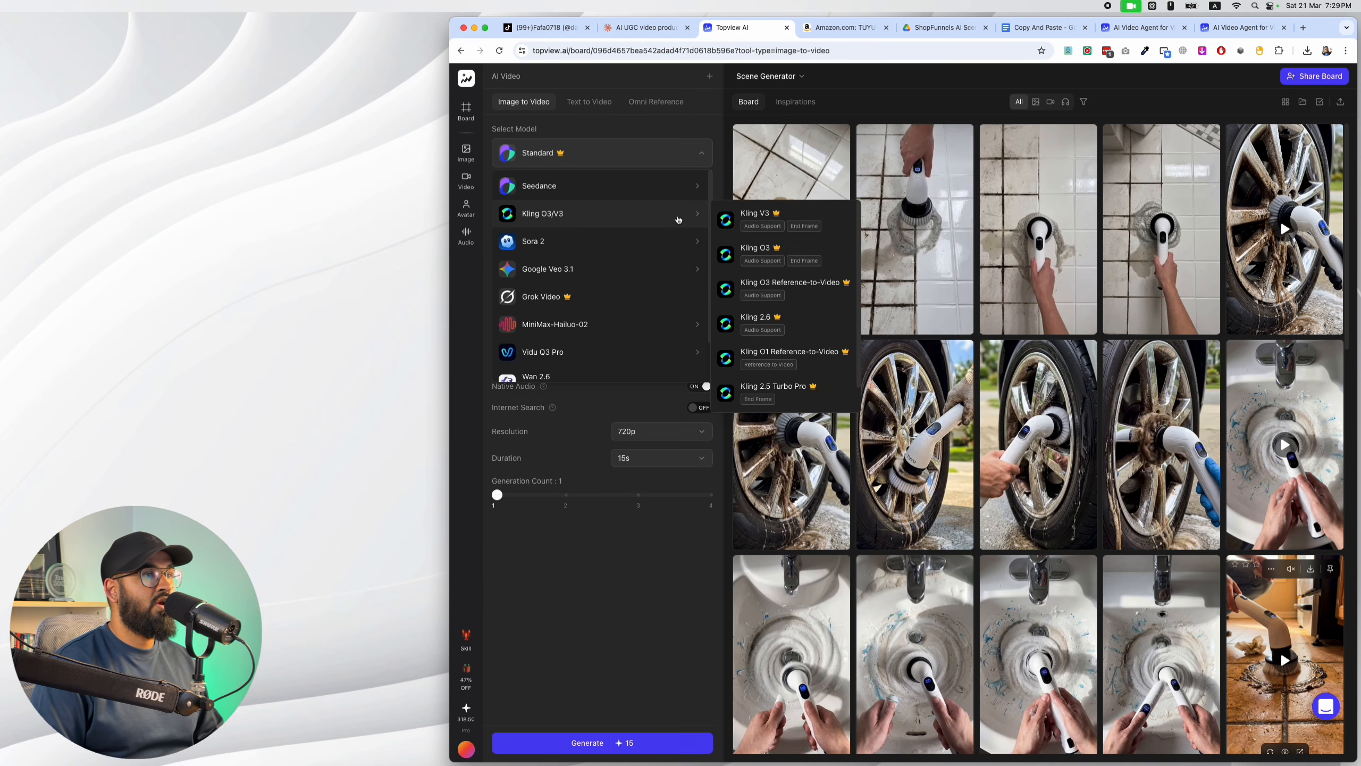
left_click(740, 219)
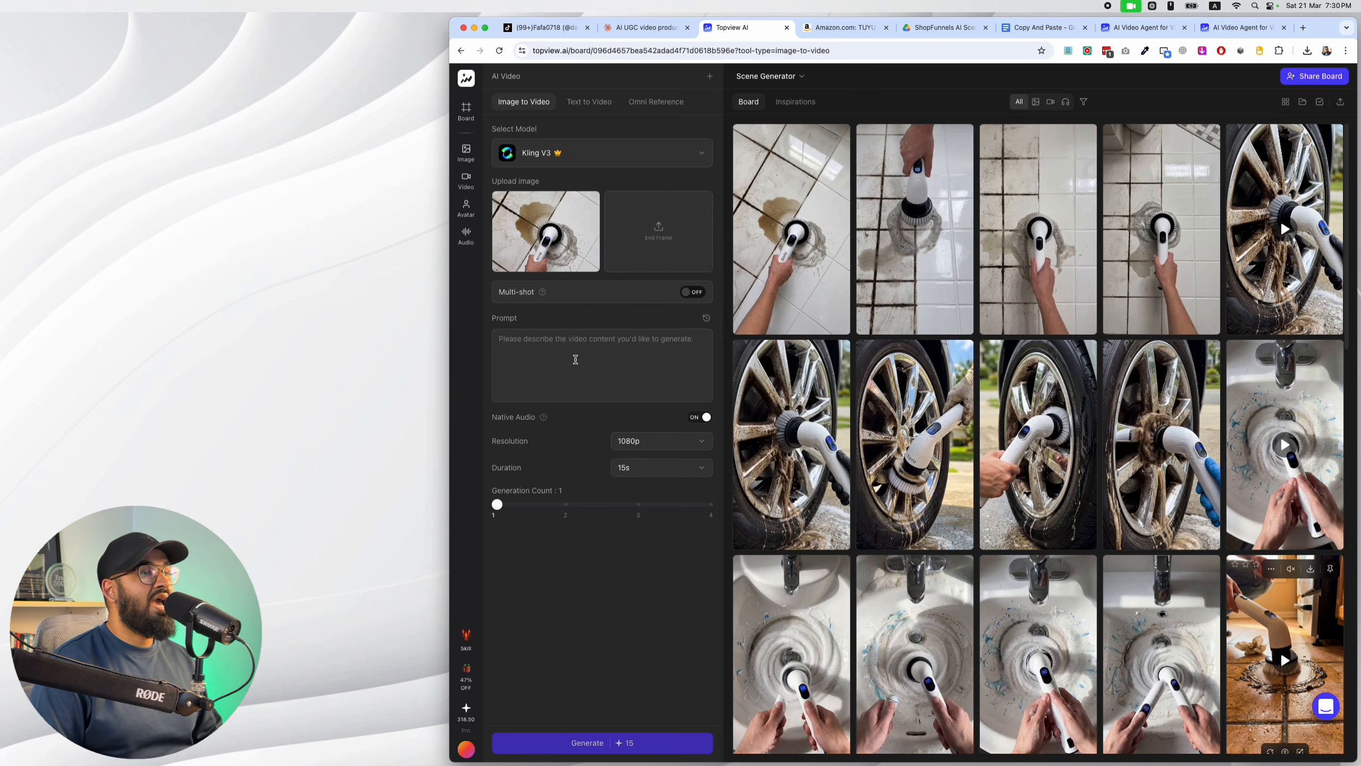
left_click(641, 154)
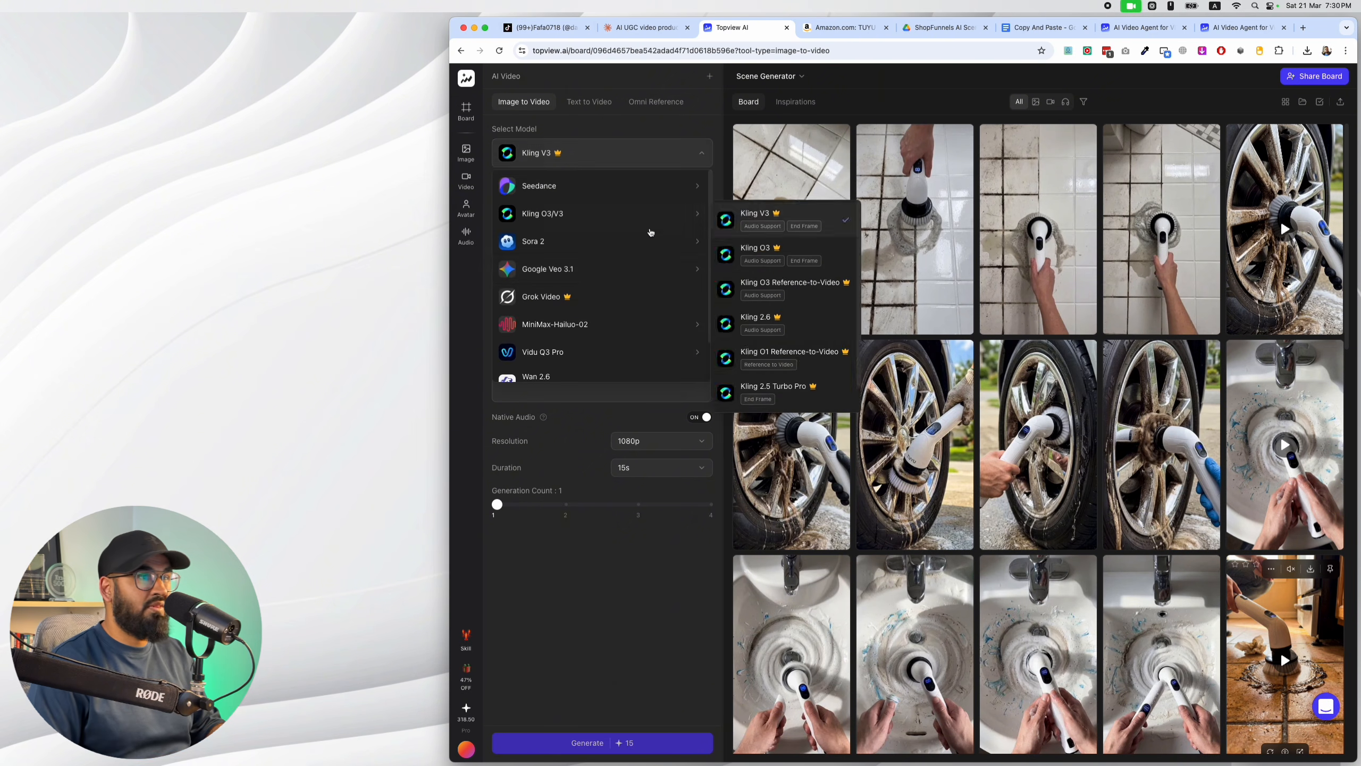
left_click(606, 411)
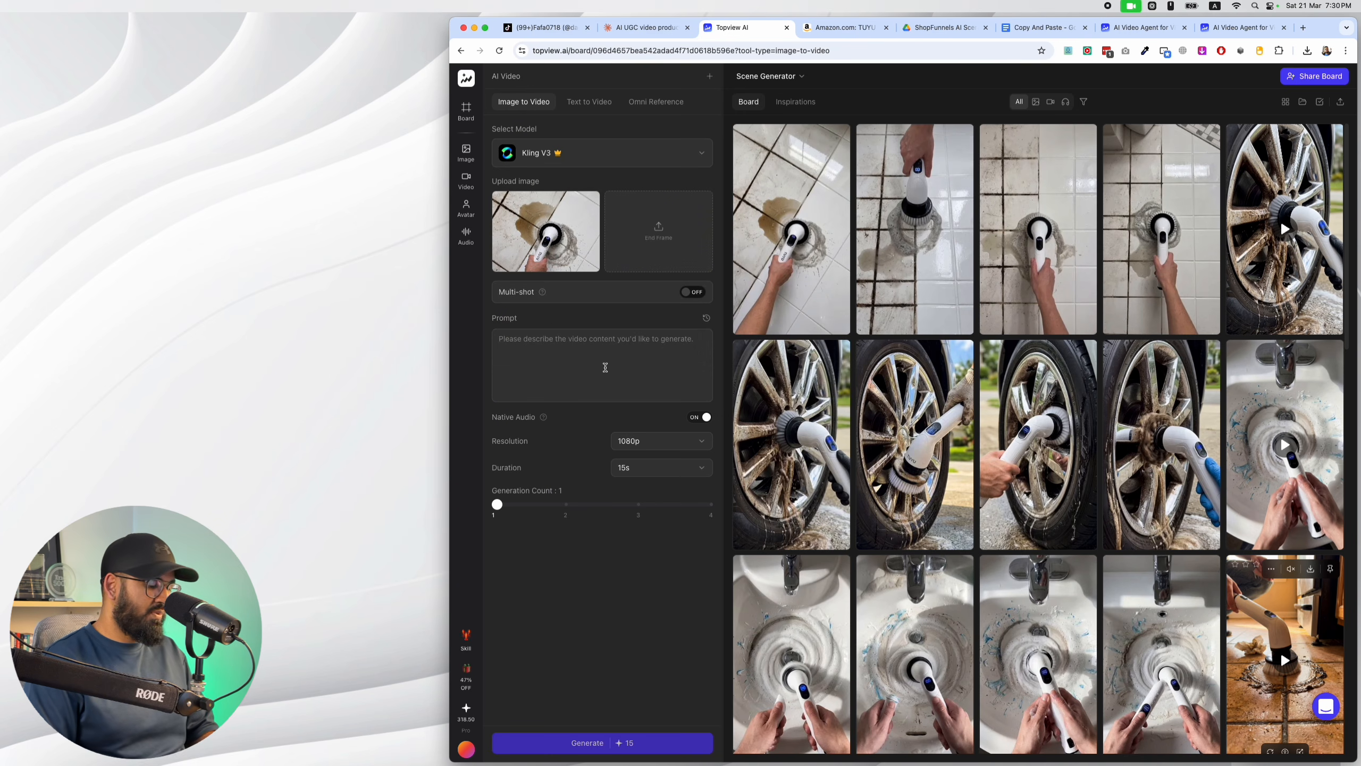
Paste the copied Scene 1 motion prompt and generate the video with a duration of 5s.
key("super+v")
left_click(670, 489)
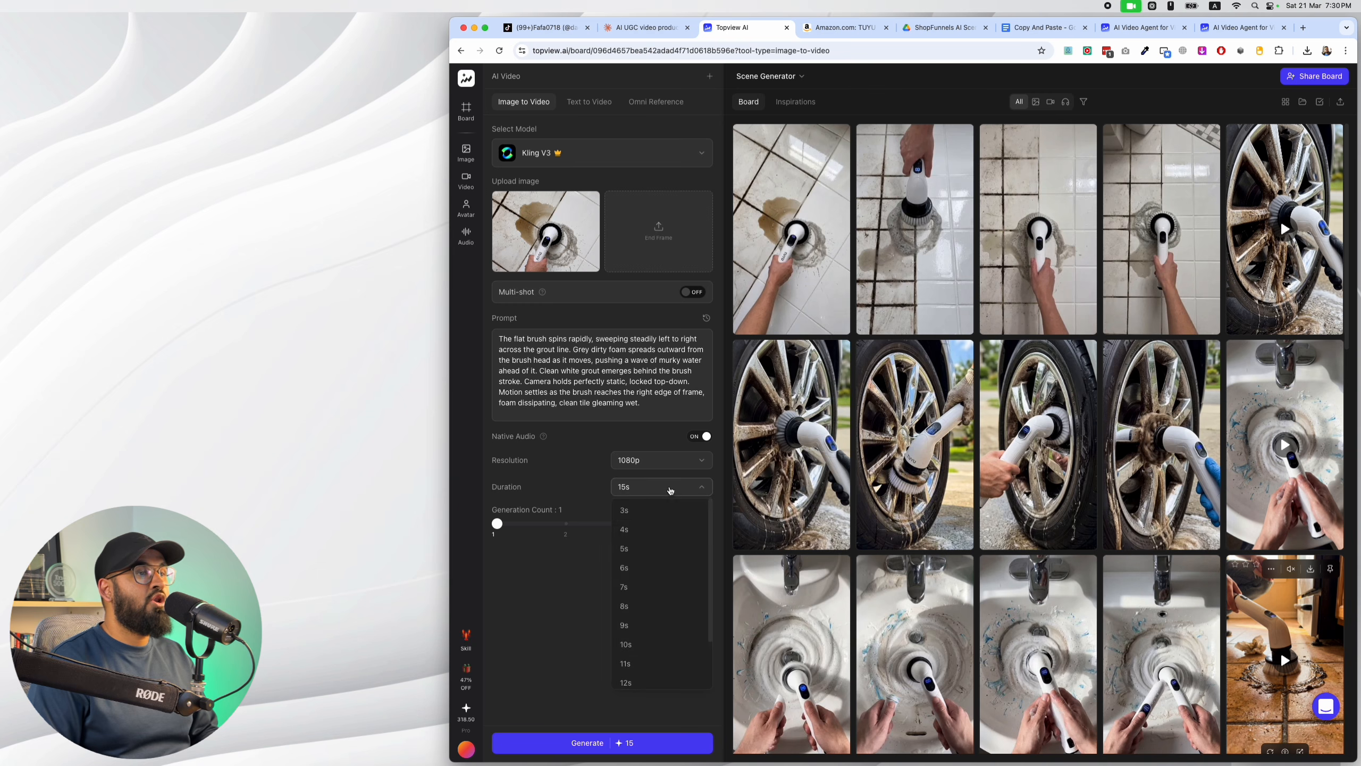
left_click(678, 548)
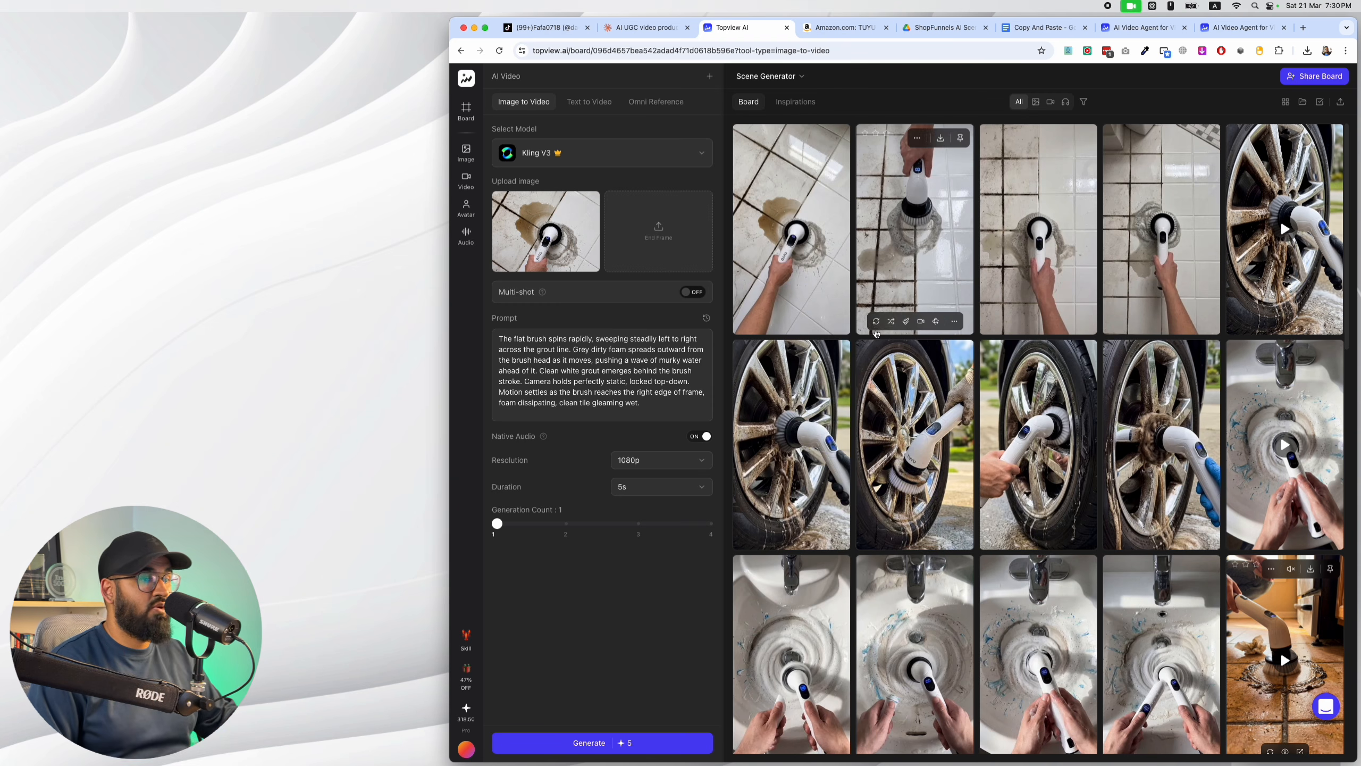
left_click(610, 744)
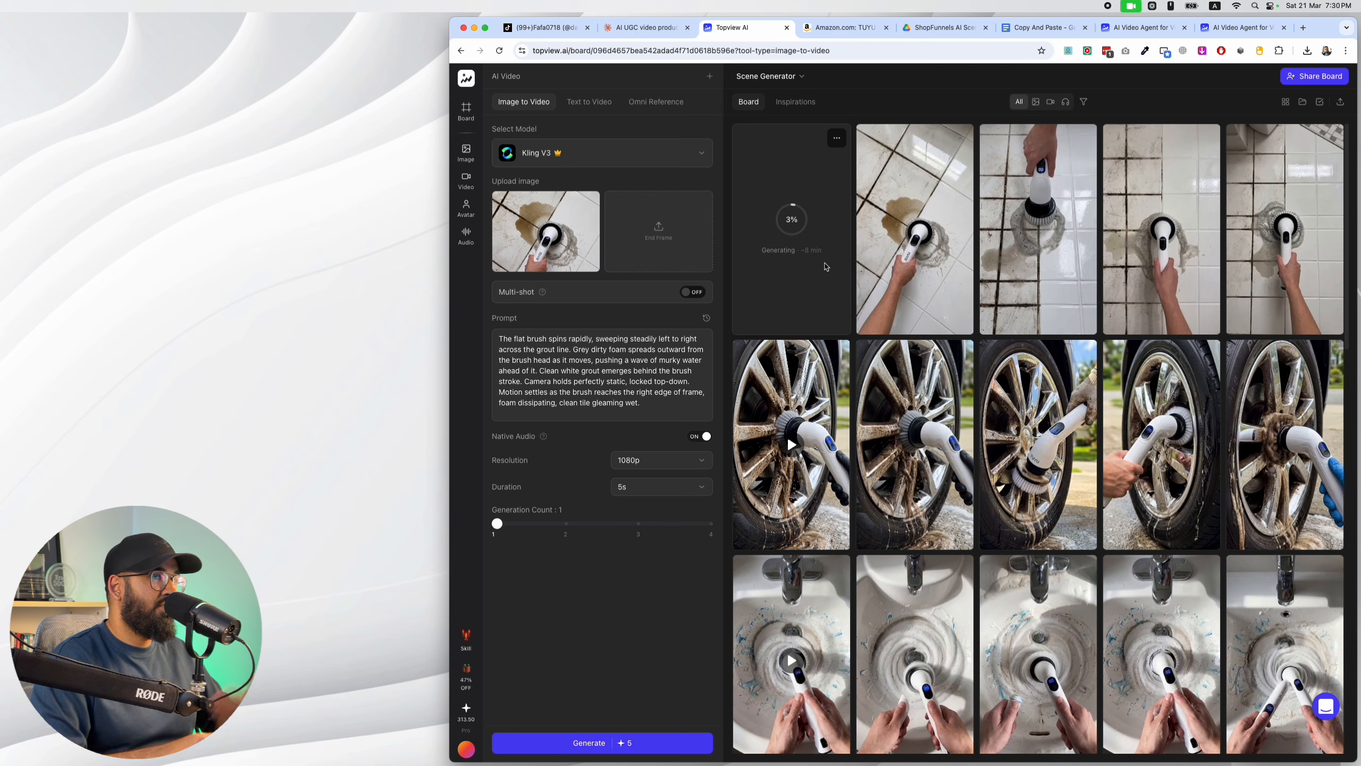
Play the finished Scene 1 grout video and look over the other scene images and clips on the Scene Generator board.
scroll(836, 274, "down", 15)
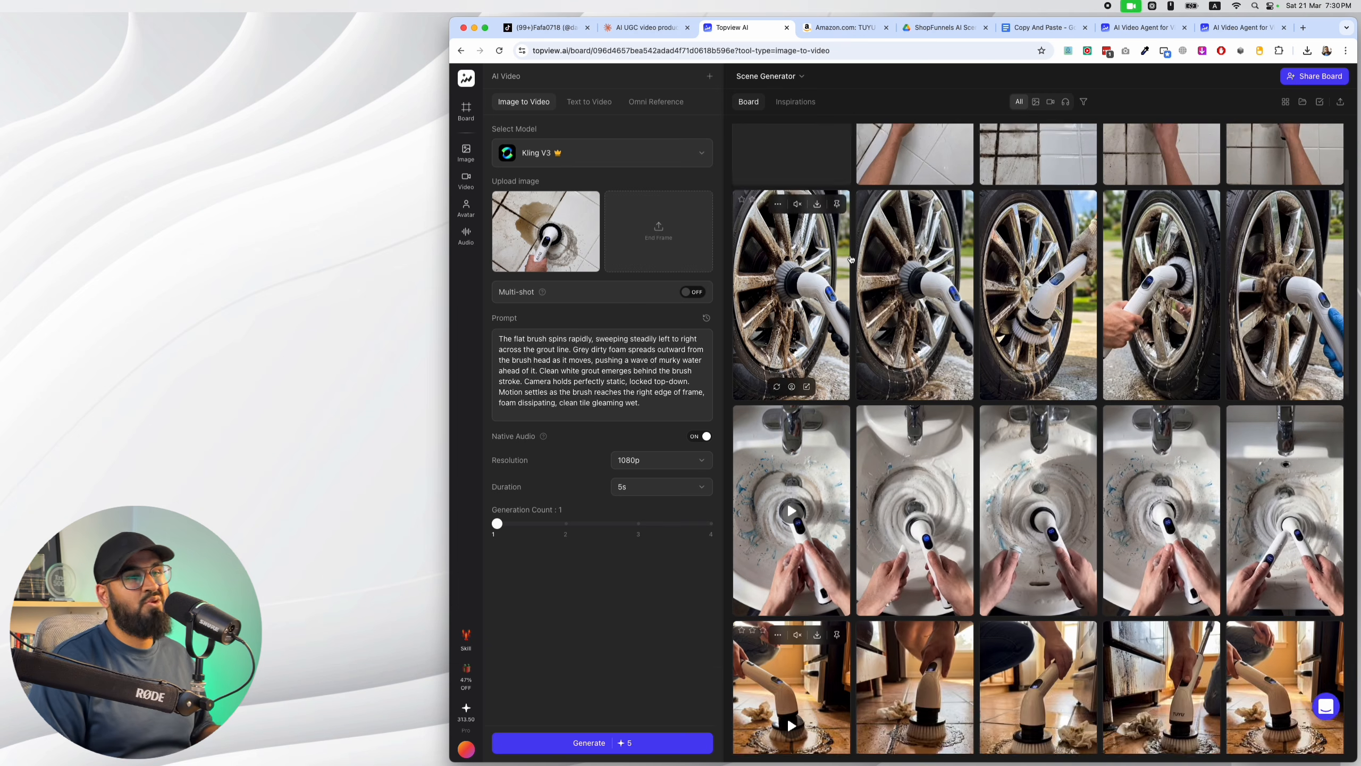
scroll(879, 287, "up", 15)
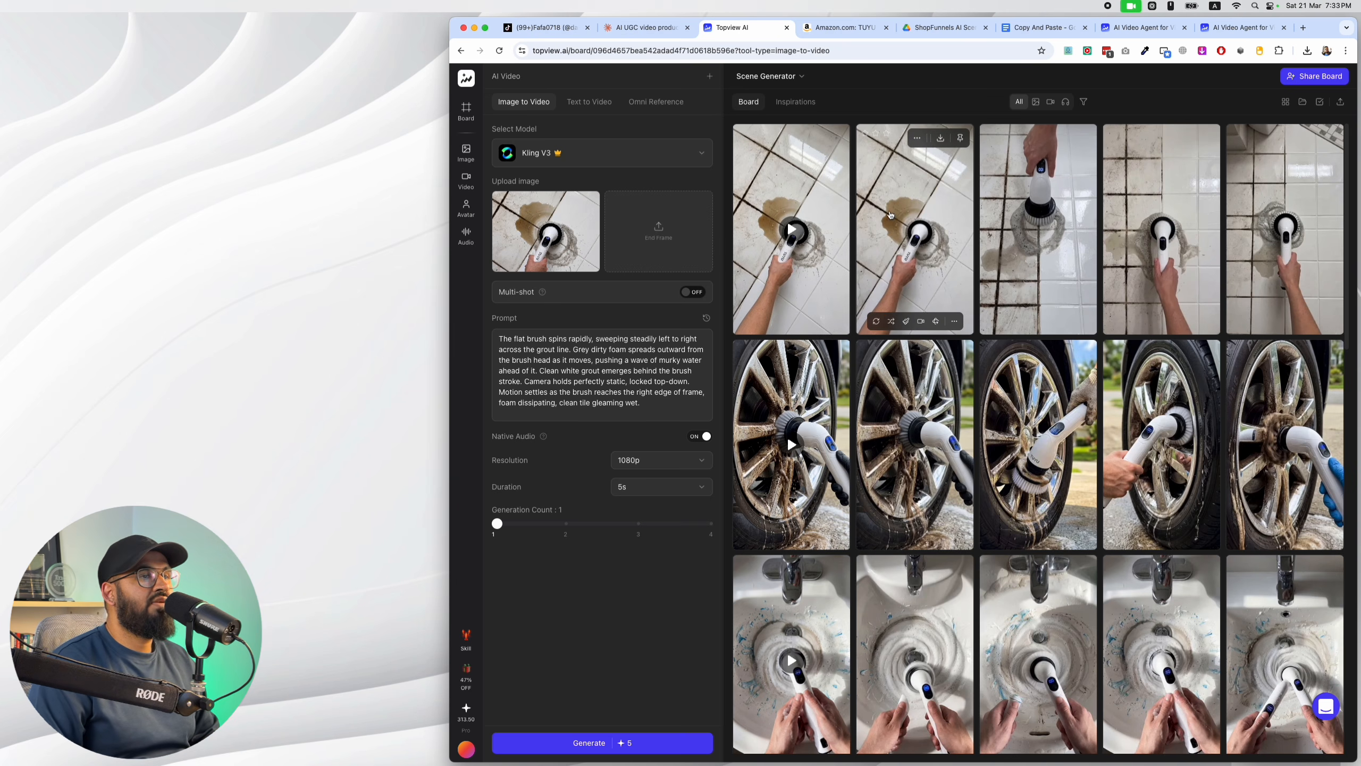
left_click(845, 214)
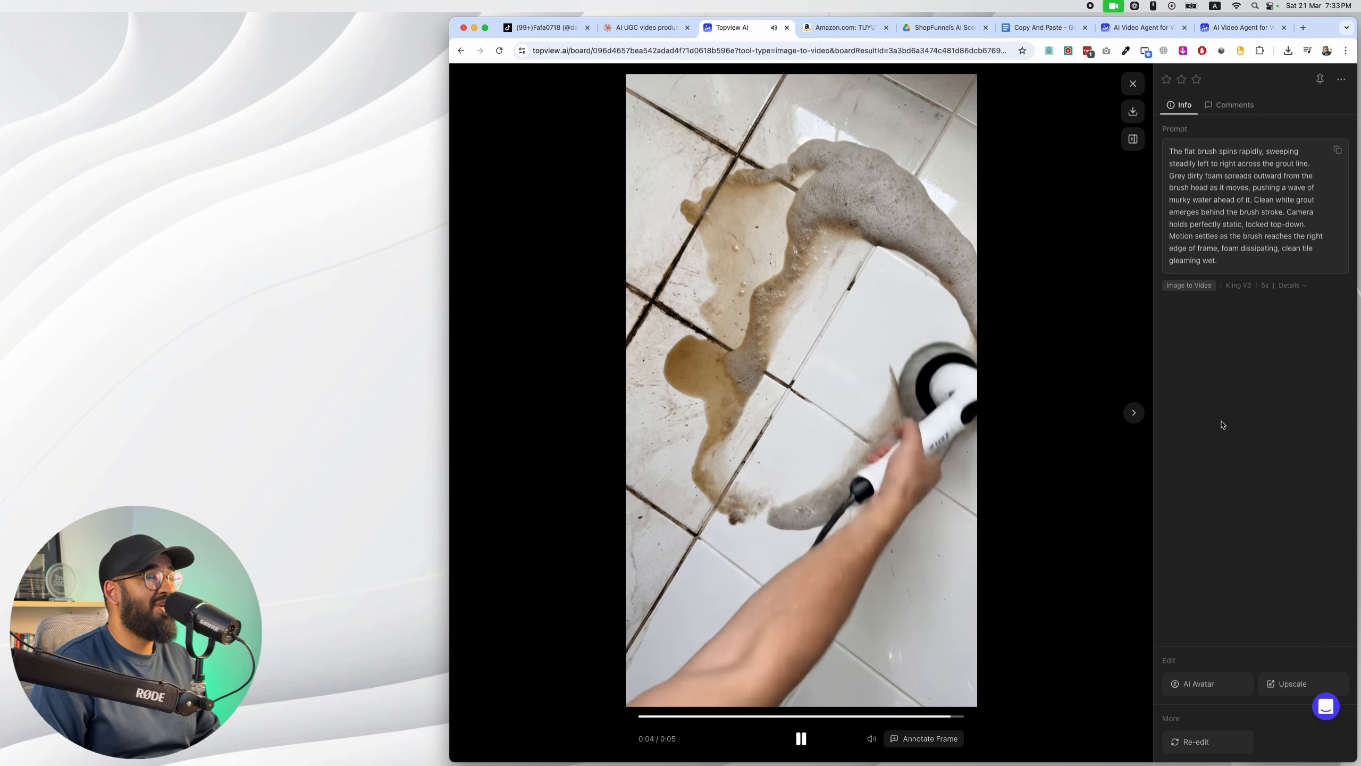
left_click(1132, 83)
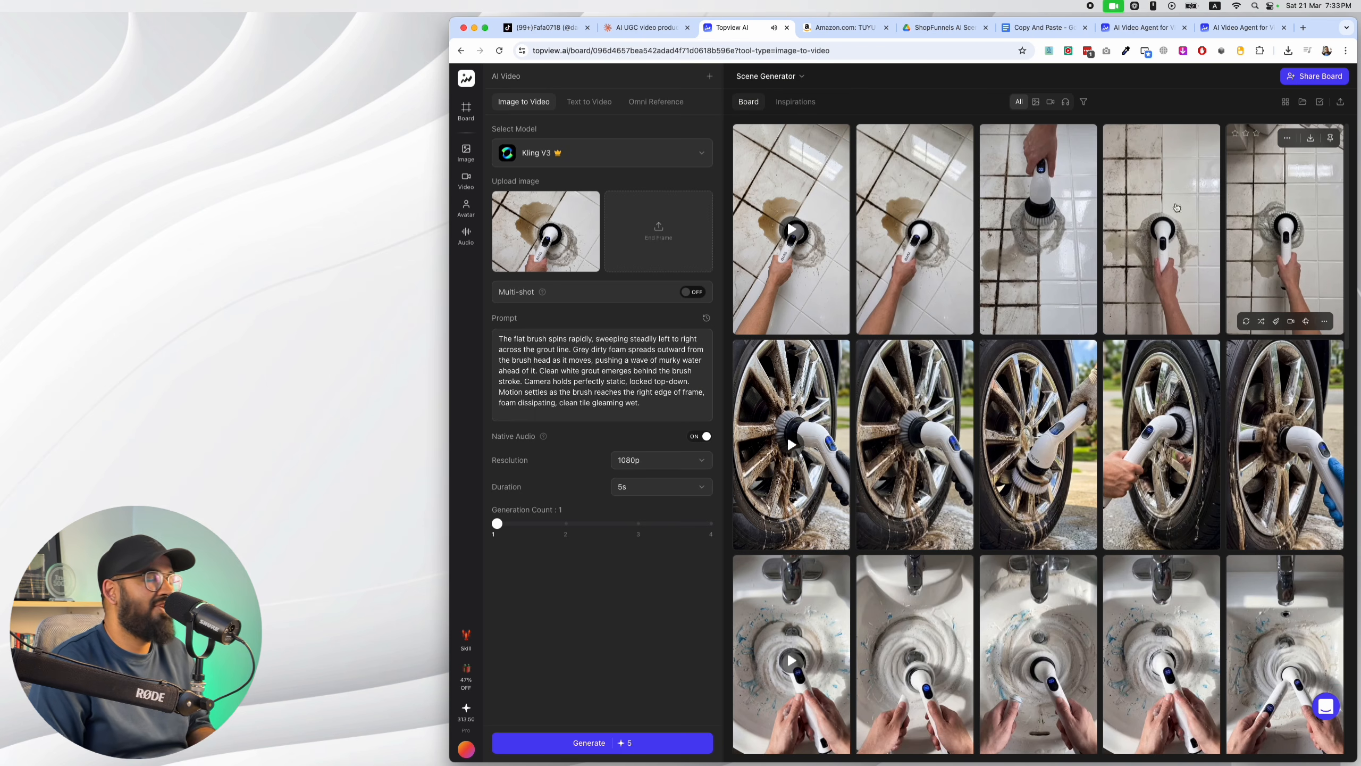
scroll(1176, 207, "down", 15)
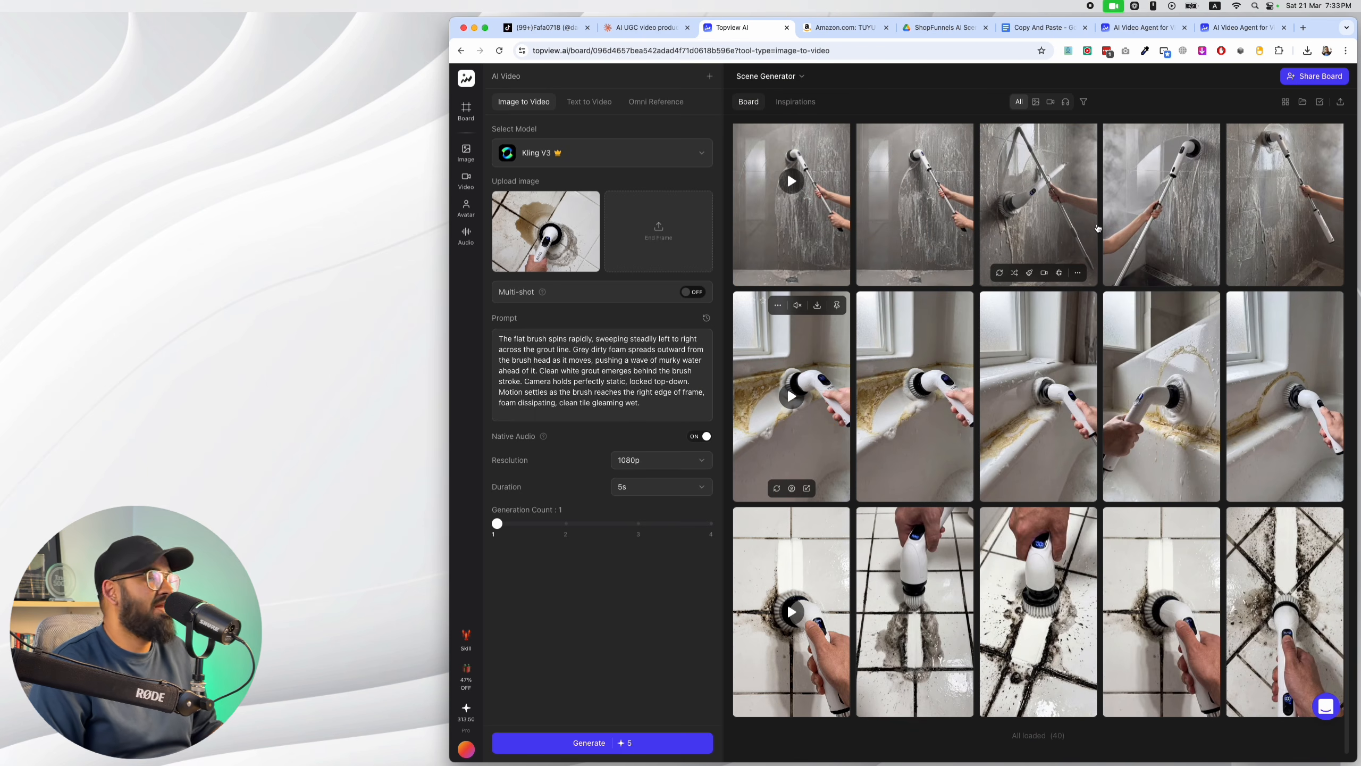
scroll(1098, 228, "up", 10)
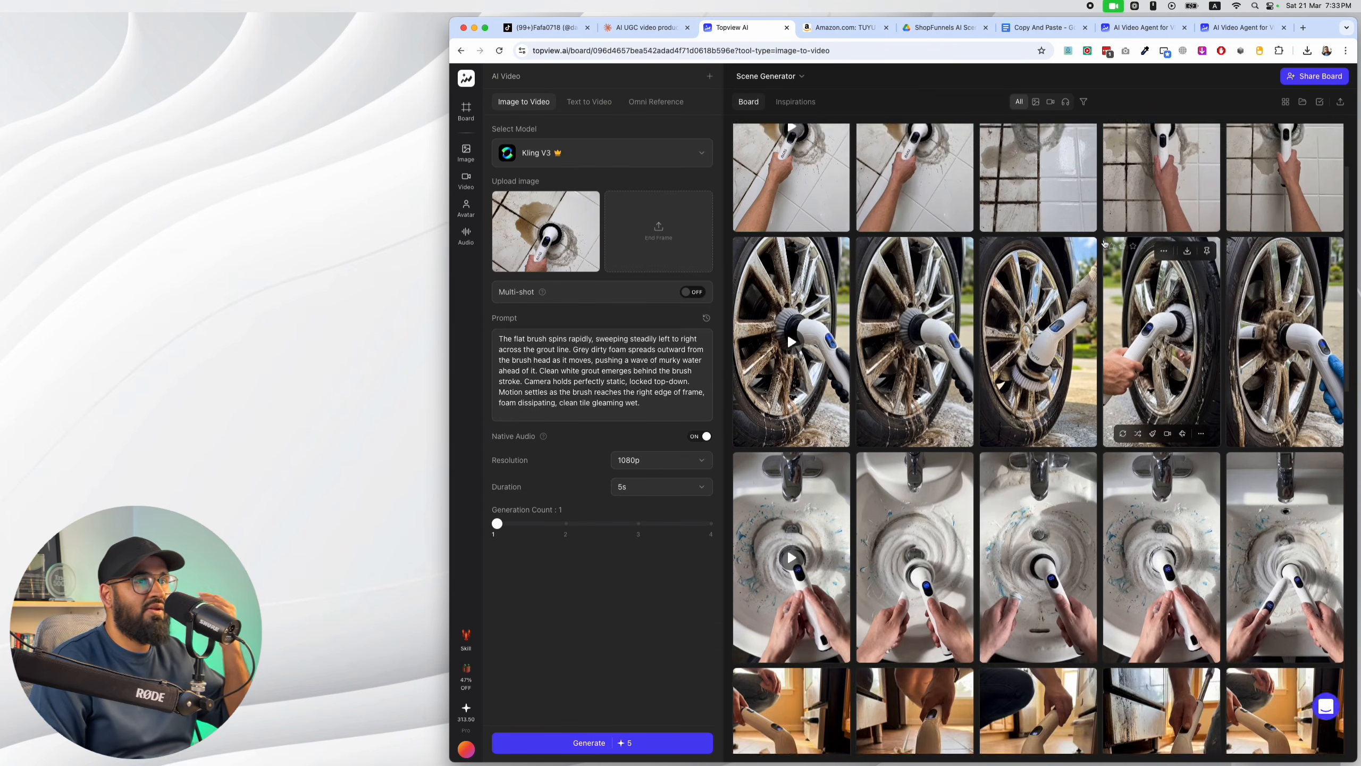
scroll(1109, 239, "down", 3)
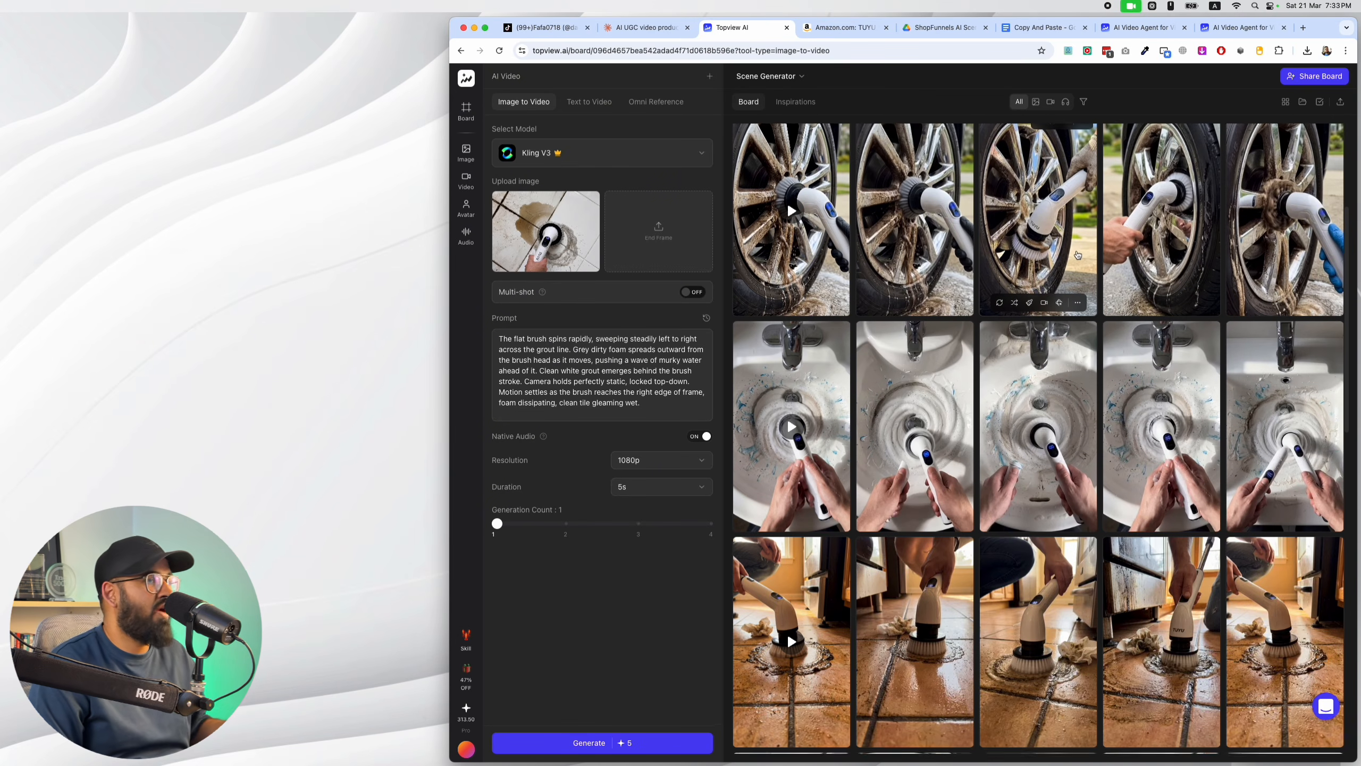
scroll(1077, 251, "up", 3)
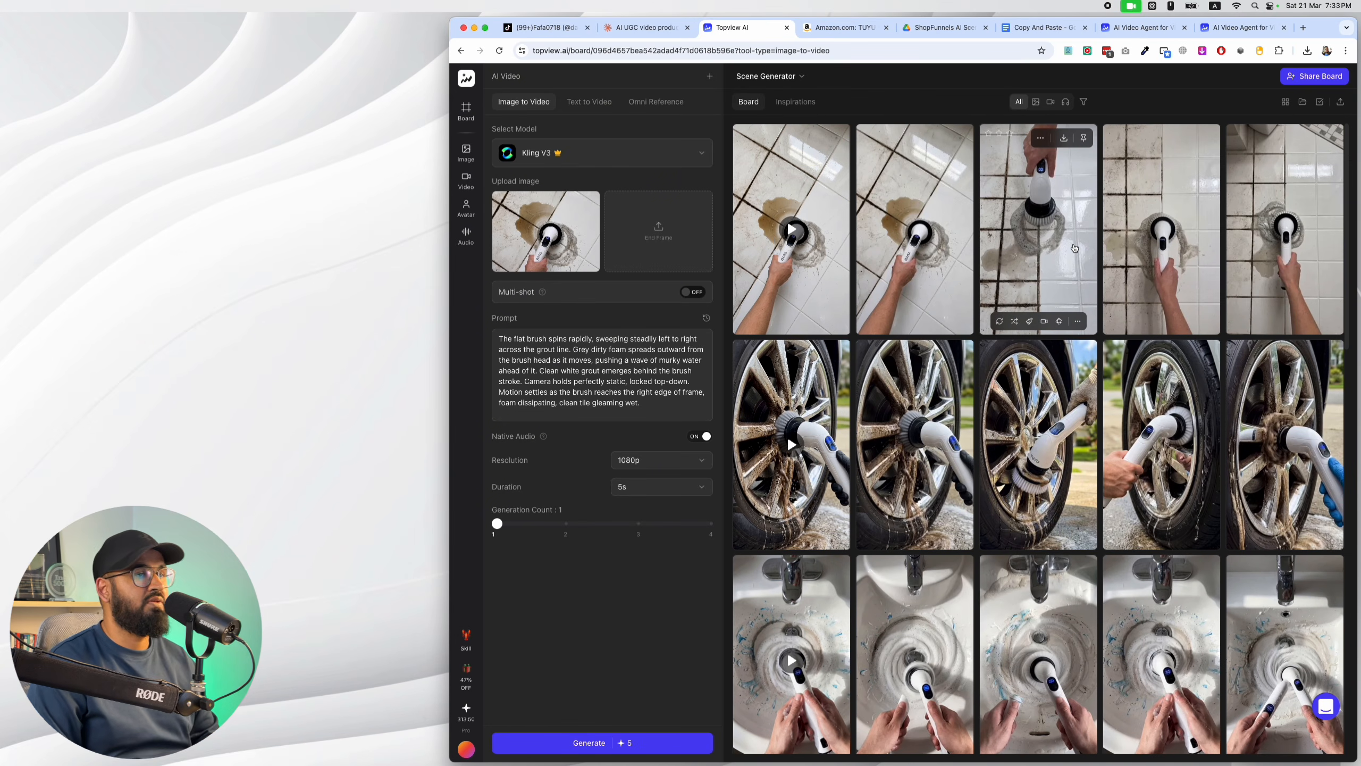